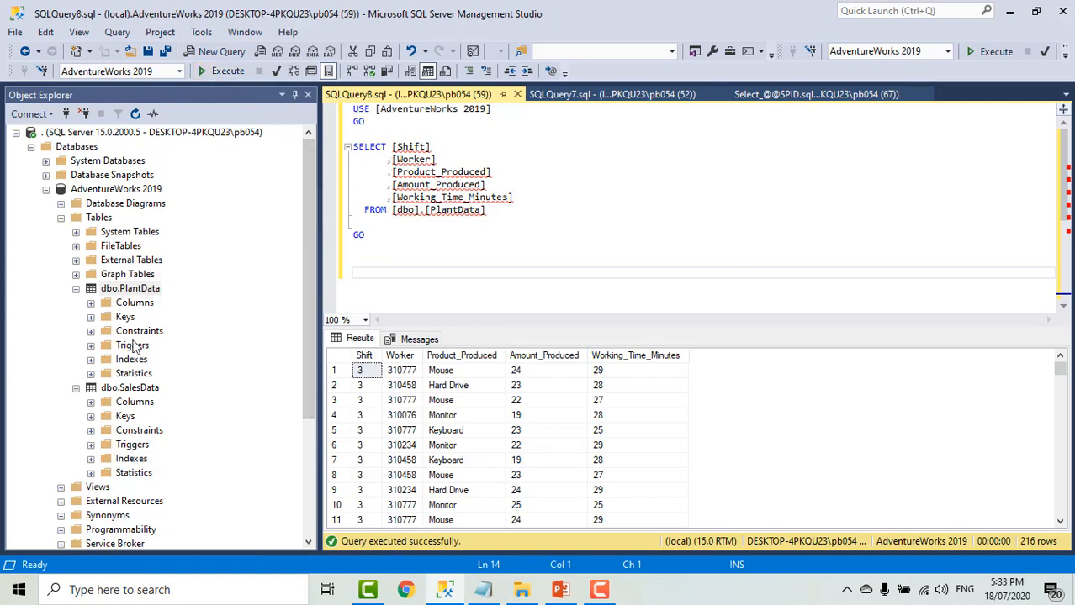
- Script the dbo.SalesData table as a SELECT statement in a new query window and execute it
click(147, 391)
right_click(147, 392)
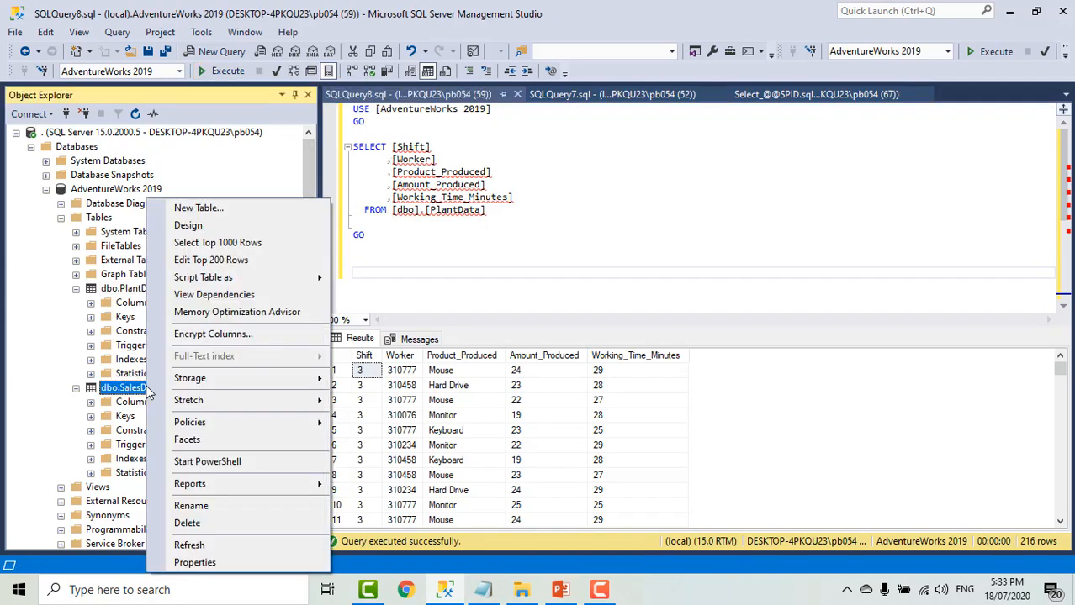
mouse_move(252, 277)
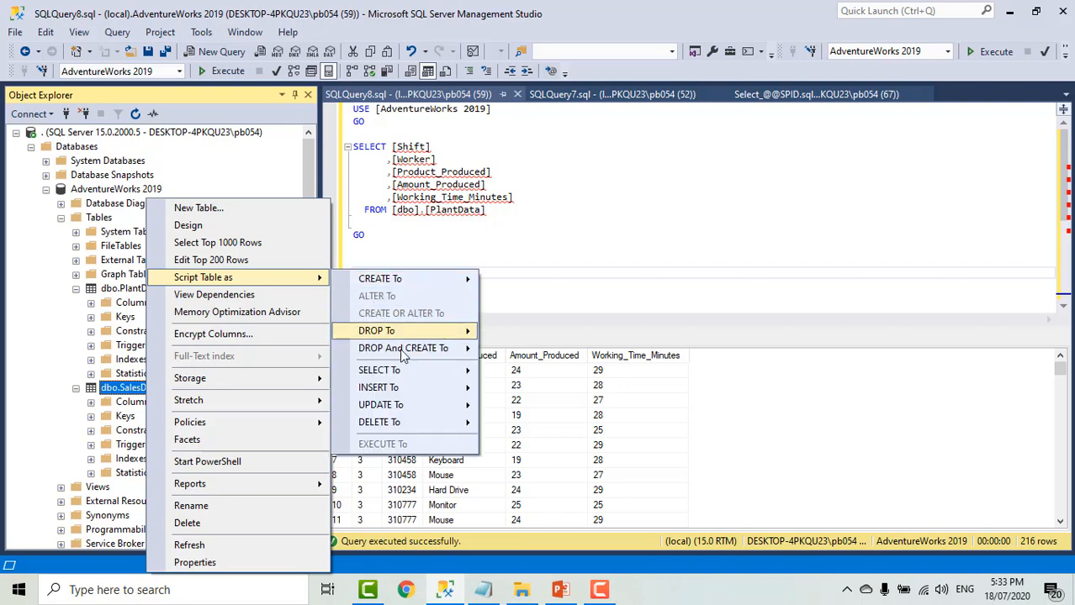
mouse_move(467, 371)
click(504, 371)
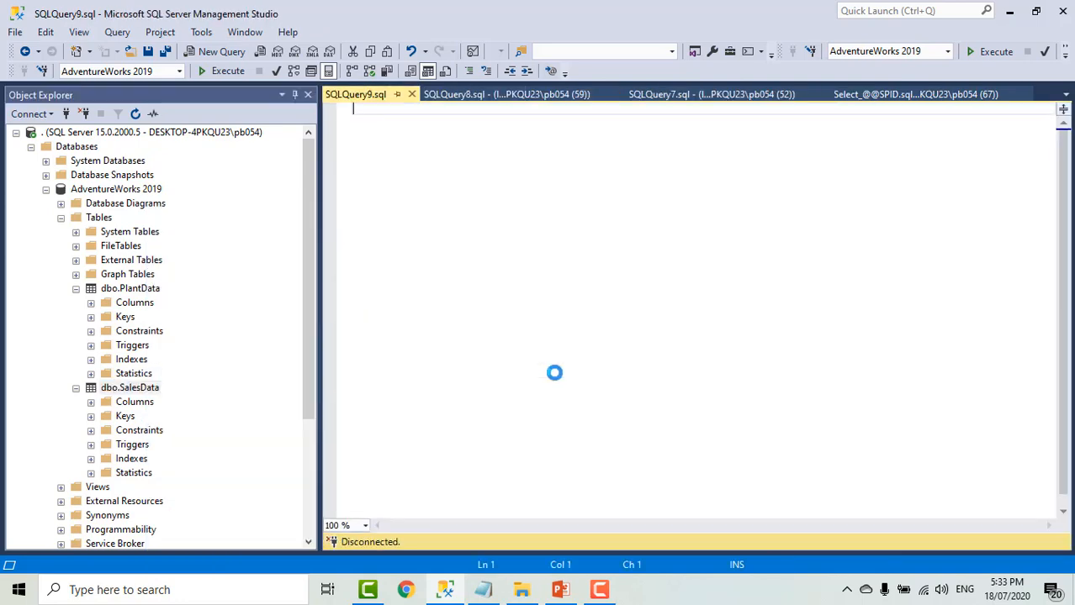
click(225, 72)
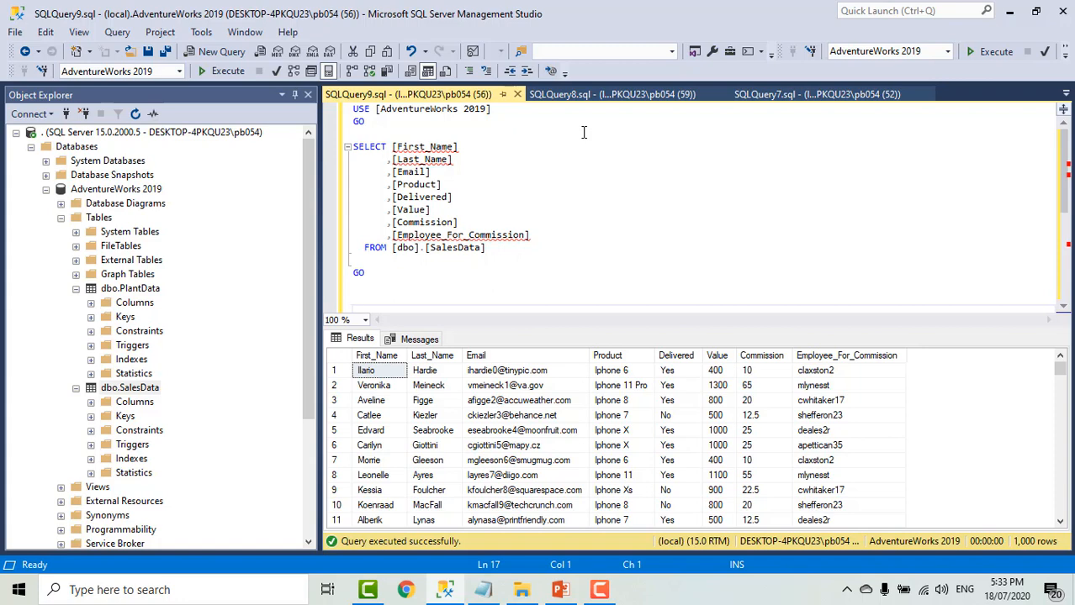
click(664, 97)
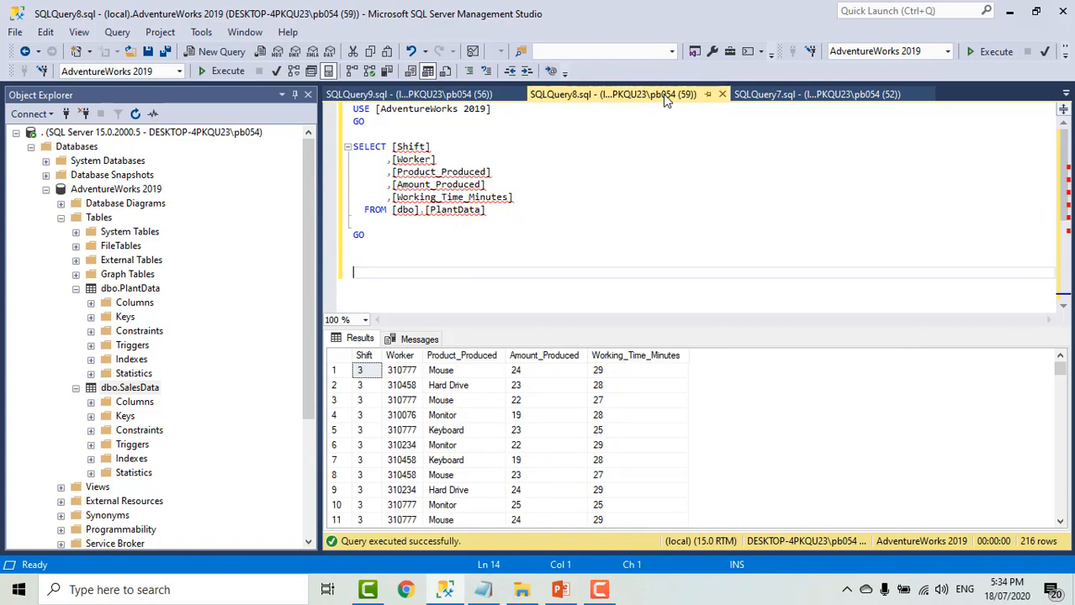
click(786, 95)
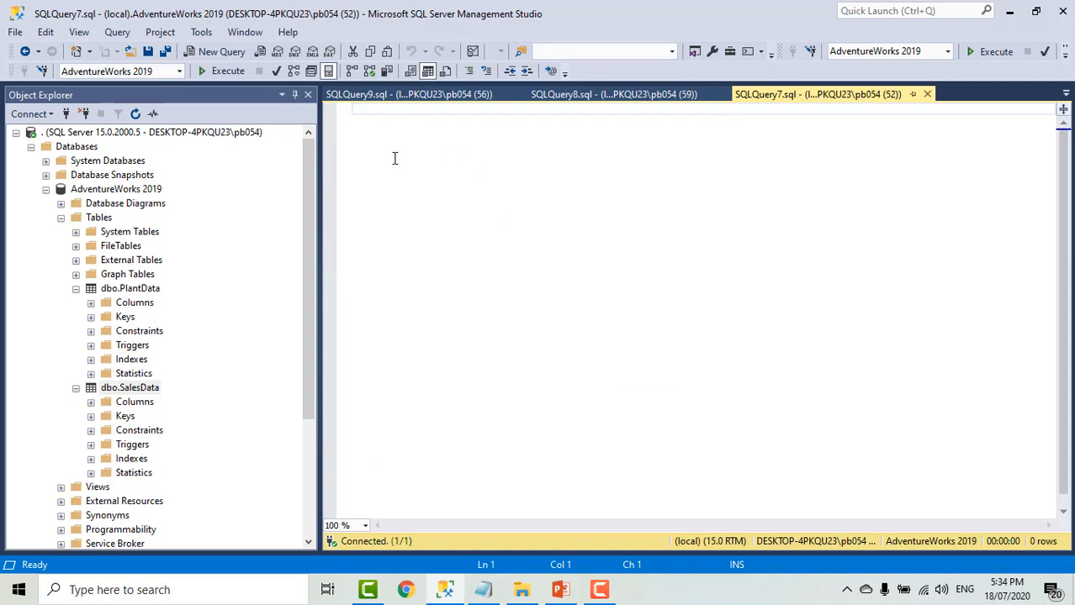
text(SELECT)
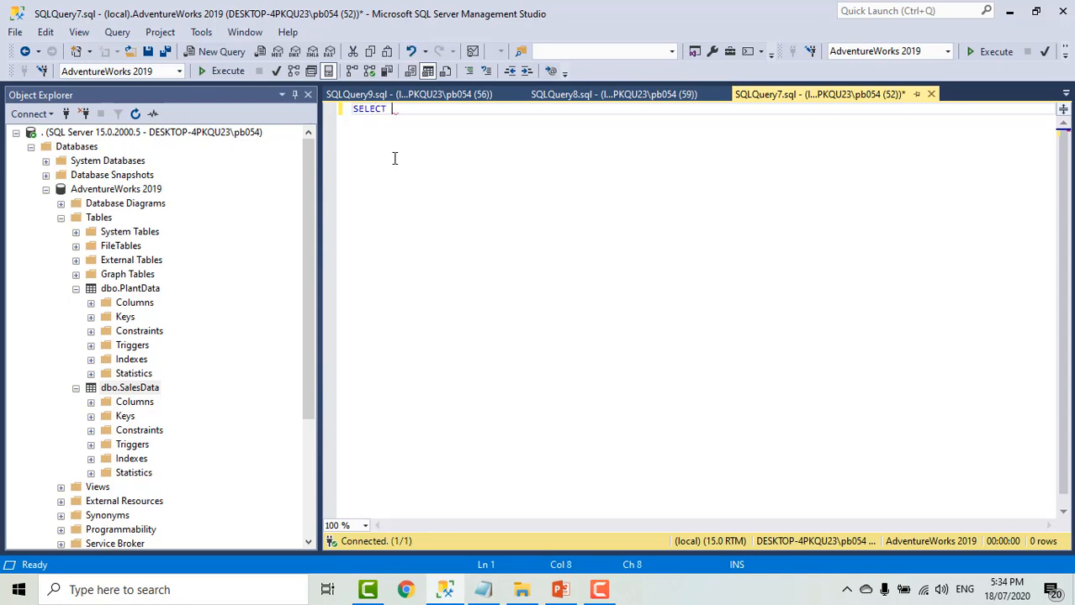
text( @@)
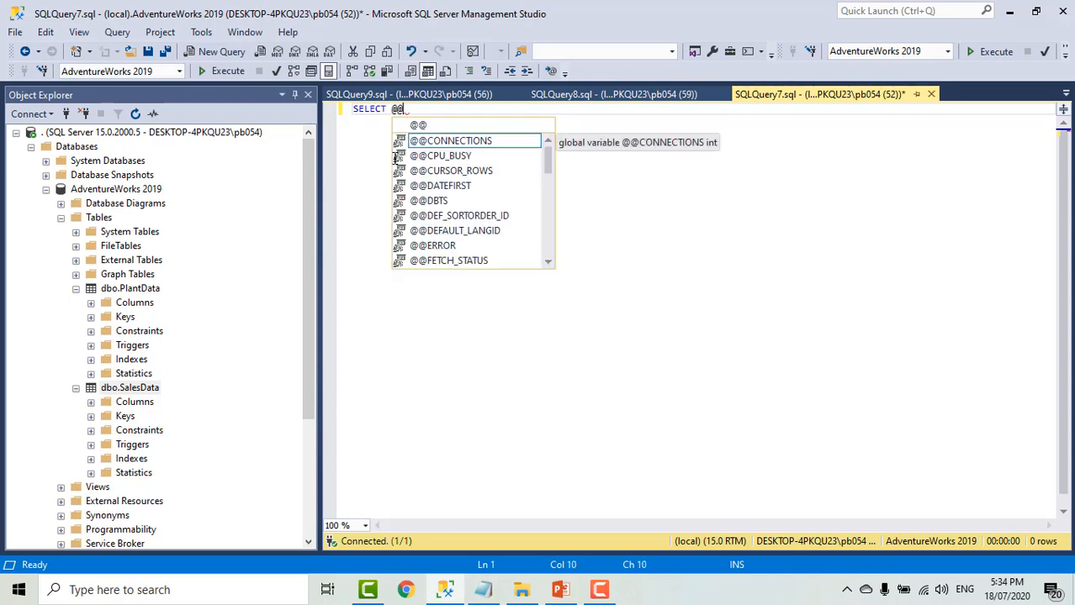
text(SPID)
key(Escape)
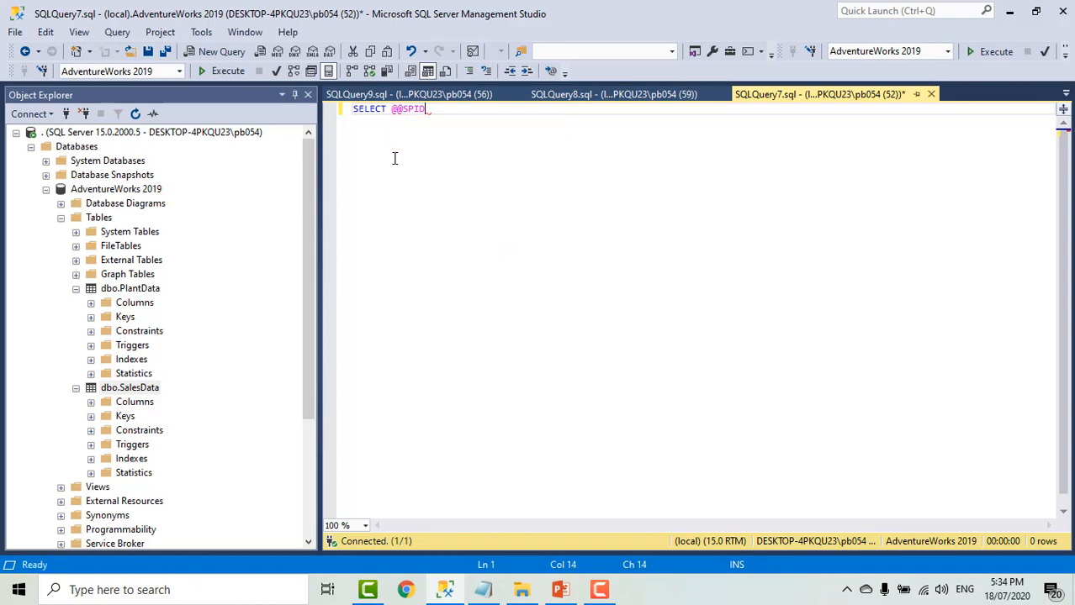
key(Return)
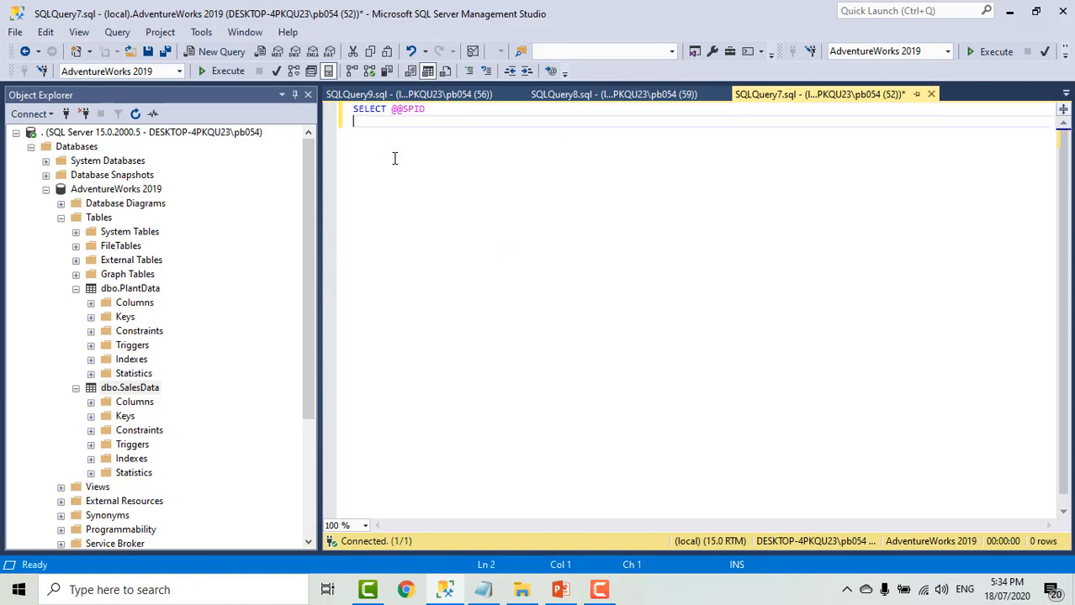
text(GO)
click(228, 71)
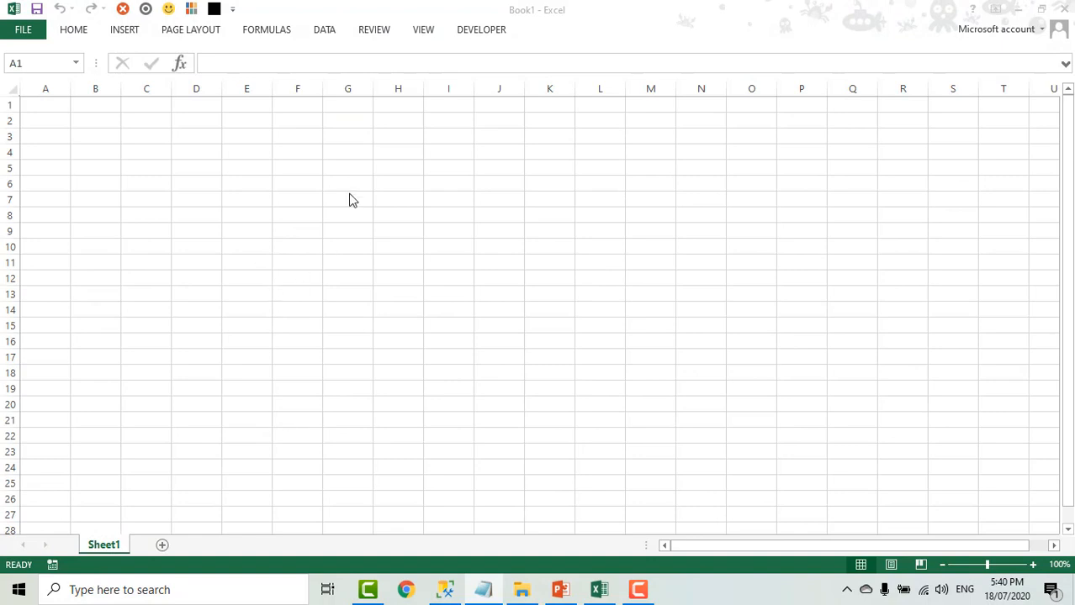
- In the blank Excel workbook, start an external data import from Microsoft Query using a new data source
click(331, 29)
click(330, 32)
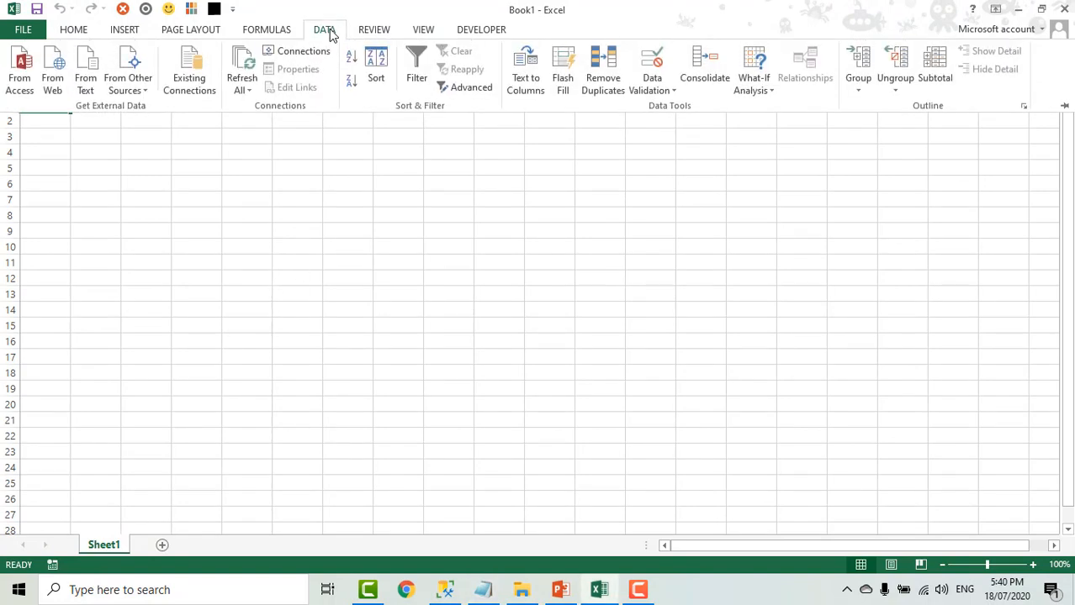
click(134, 85)
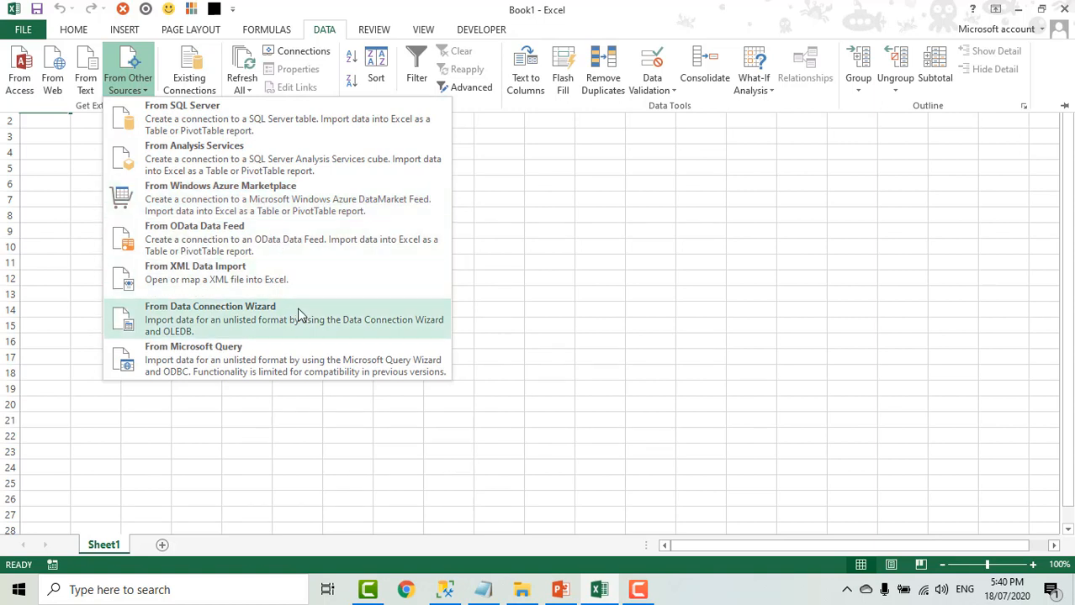
click(292, 367)
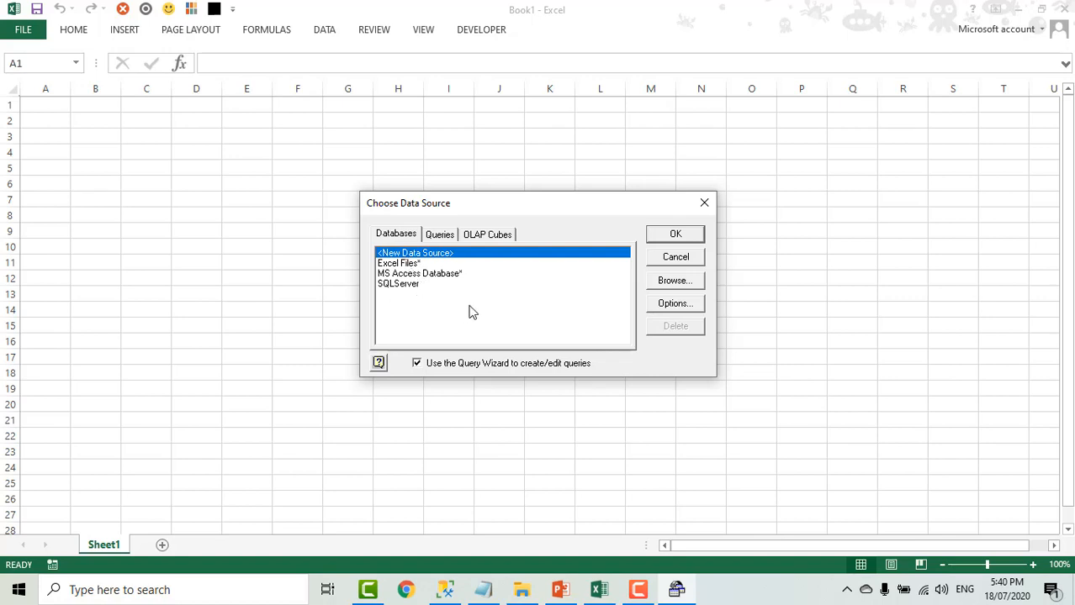
click(676, 236)
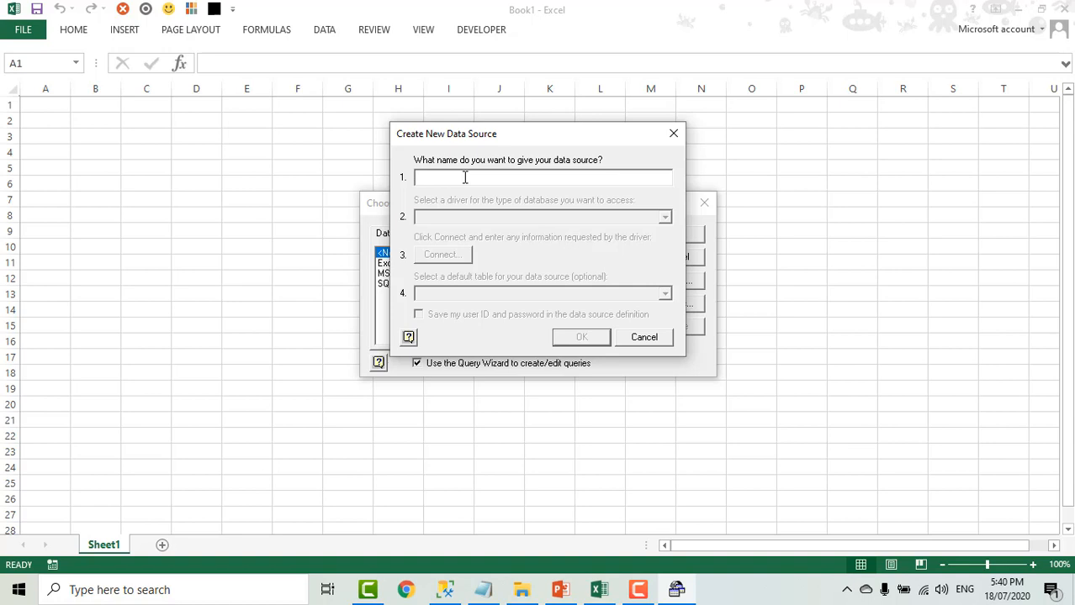
- Name the new data source "SQL Server Excel" and choose the SQL Server Native Client 11.0 driver
text(SQL)
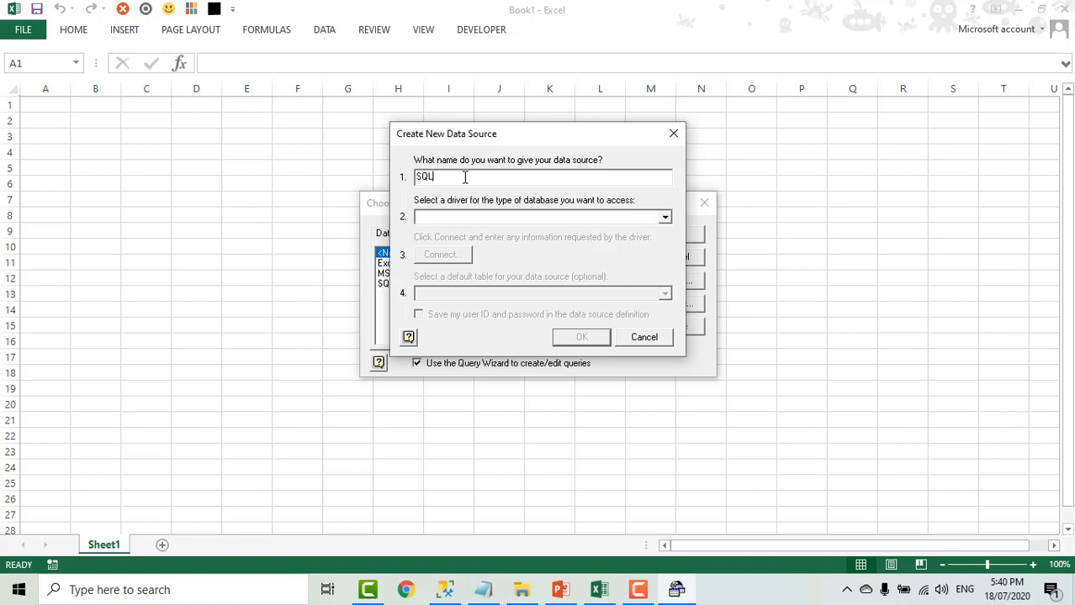
text( Server Excel)
click(665, 220)
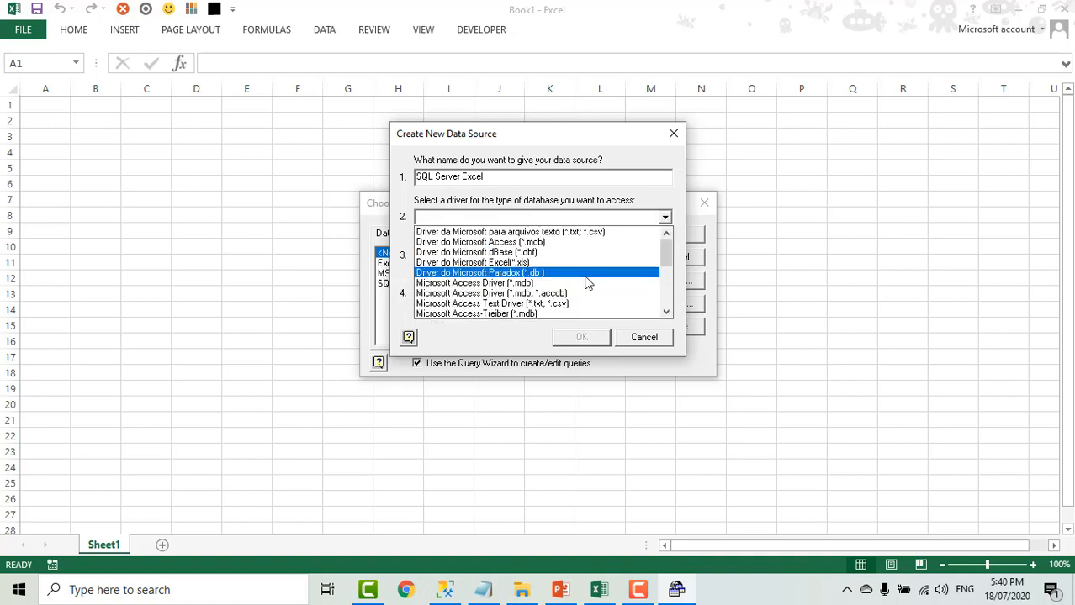
scroll(580, 278, down, 5)
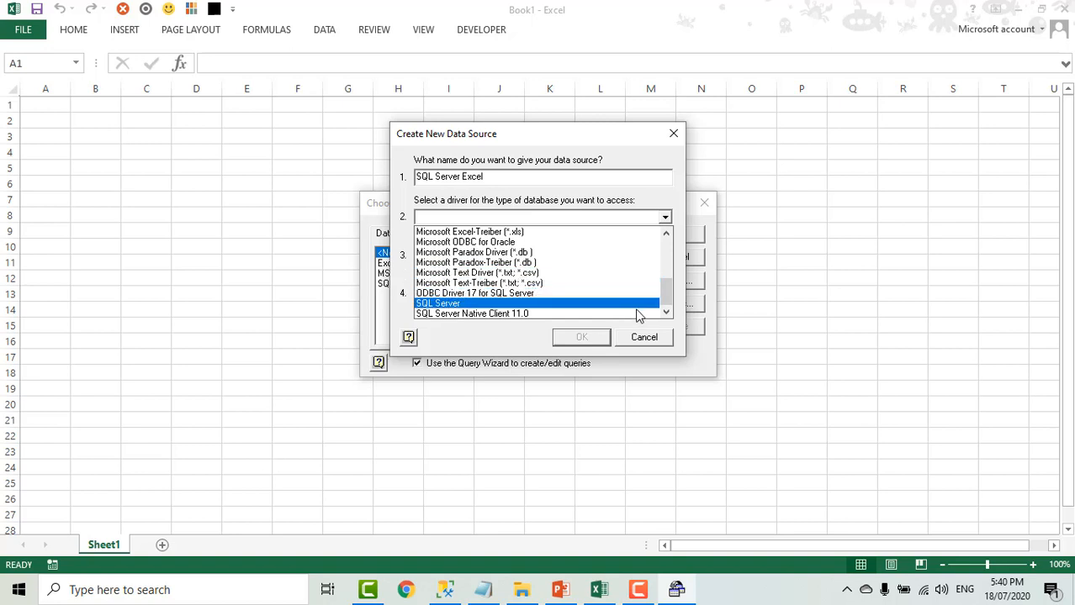
click(533, 314)
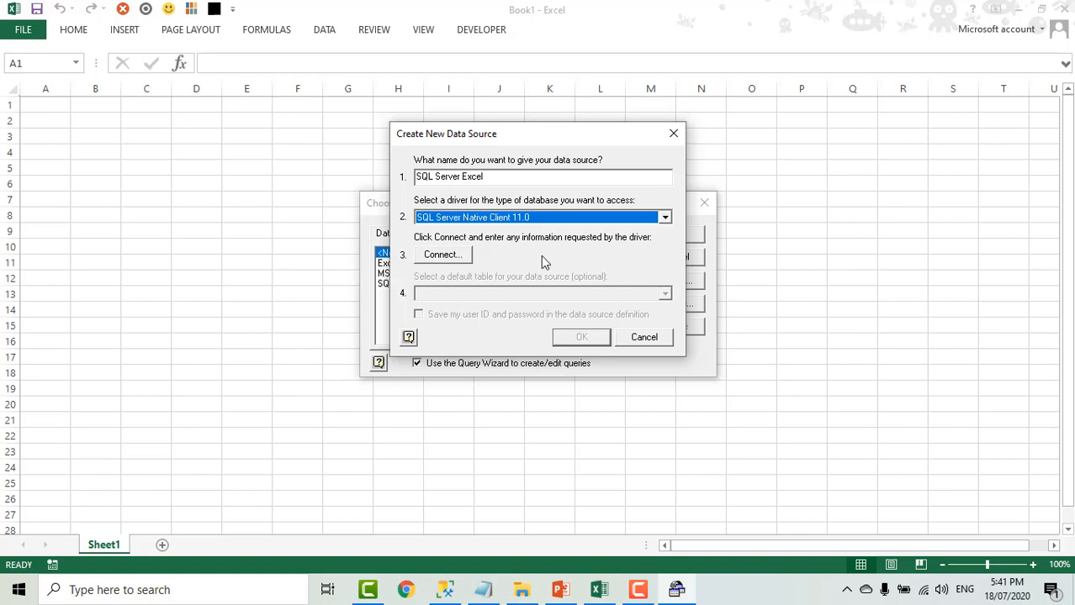
- Connect the data source to server "." with a trusted connection, server SPN 52 and the AdventureWorks 2019 database
click(443, 256)
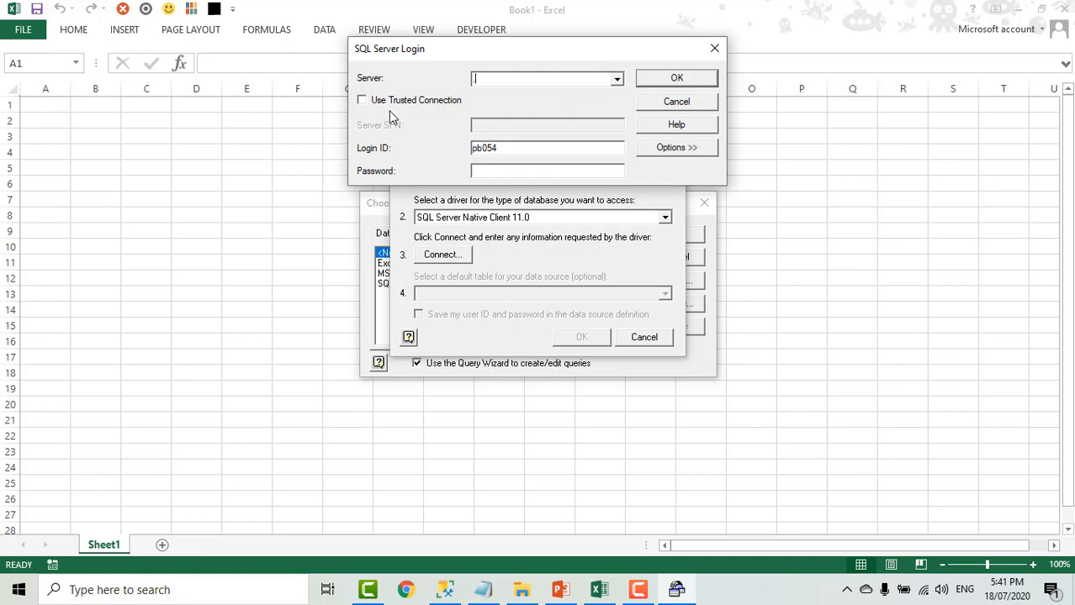
click(362, 101)
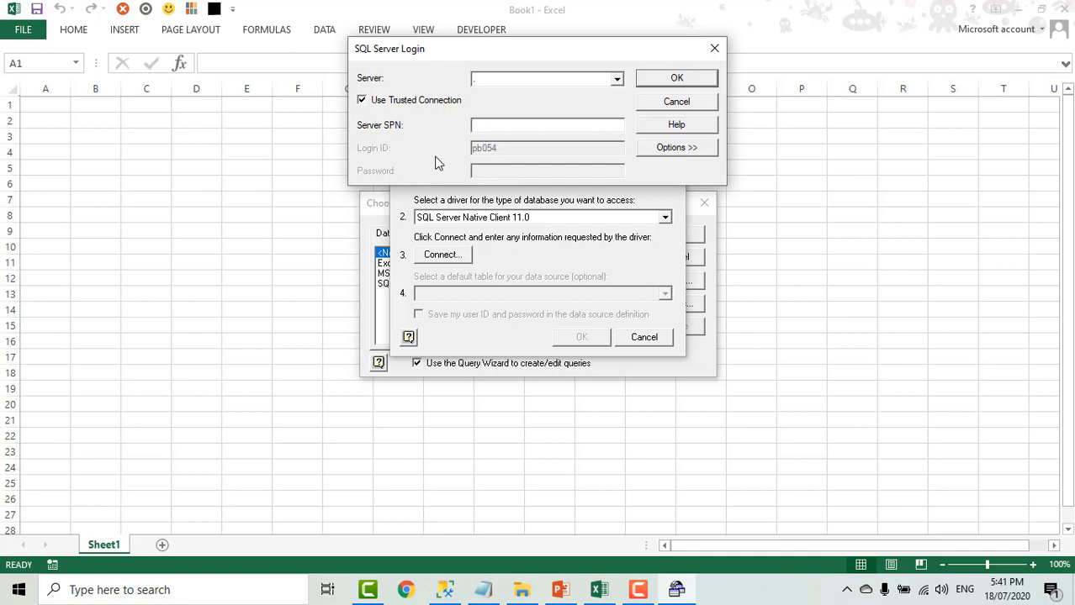
text(52)
click(676, 149)
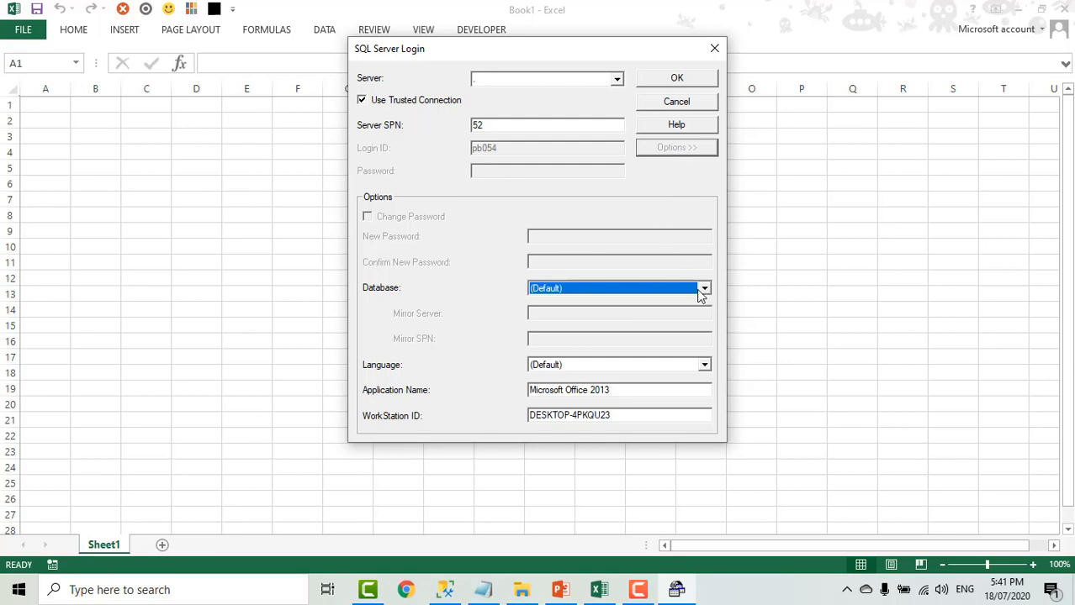
click(704, 288)
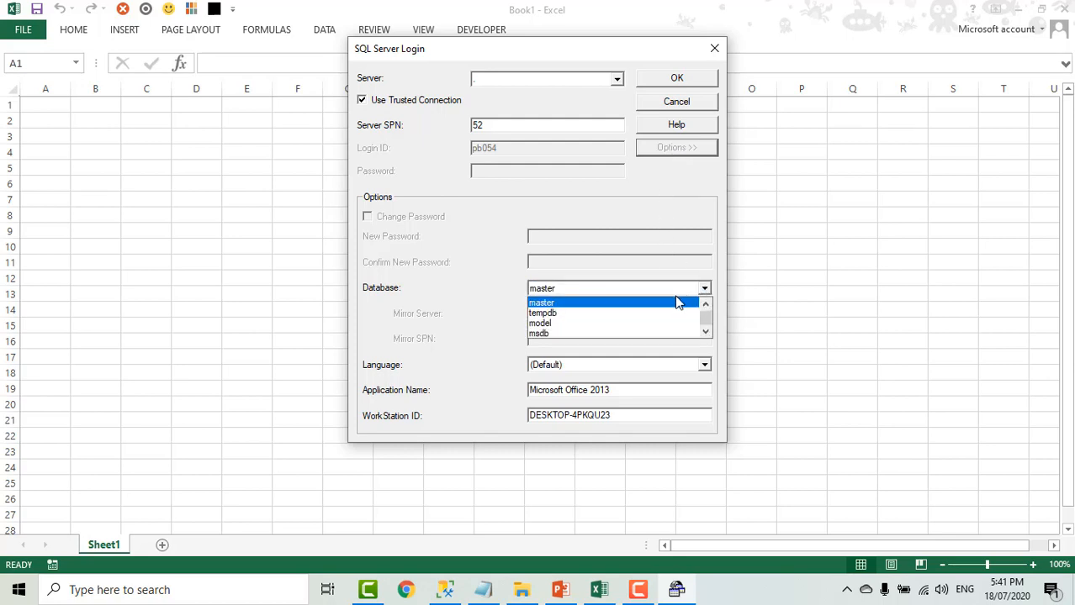
scroll(679, 302, down, 1)
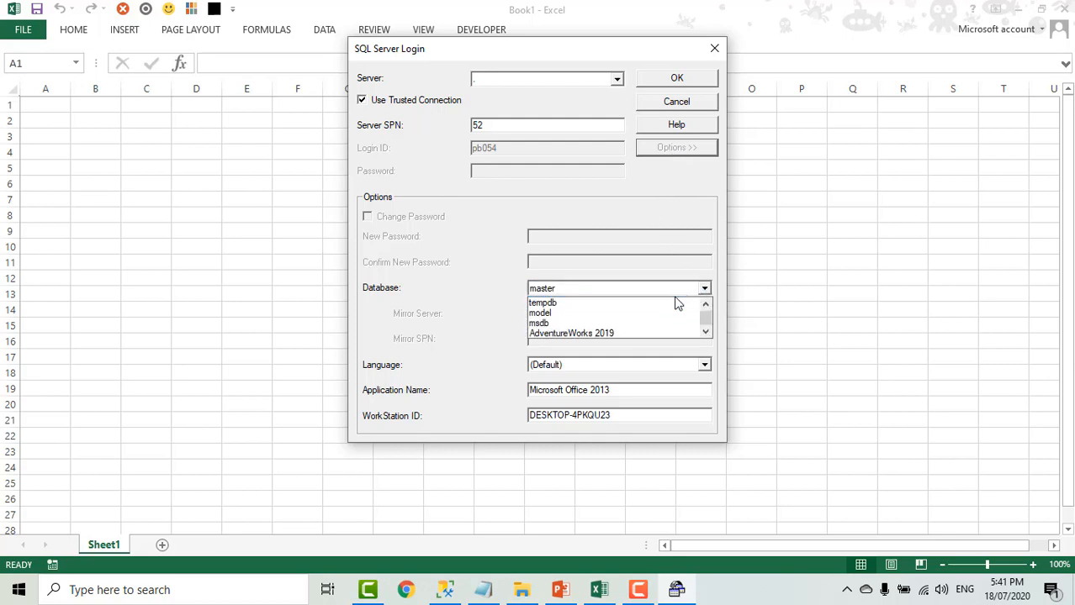
click(632, 334)
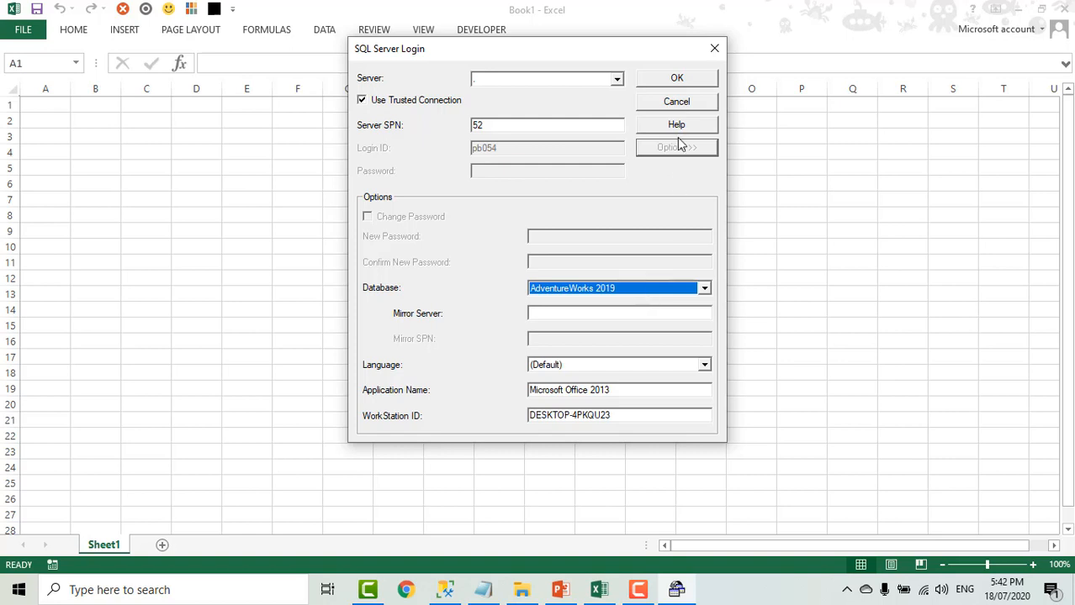
click(676, 77)
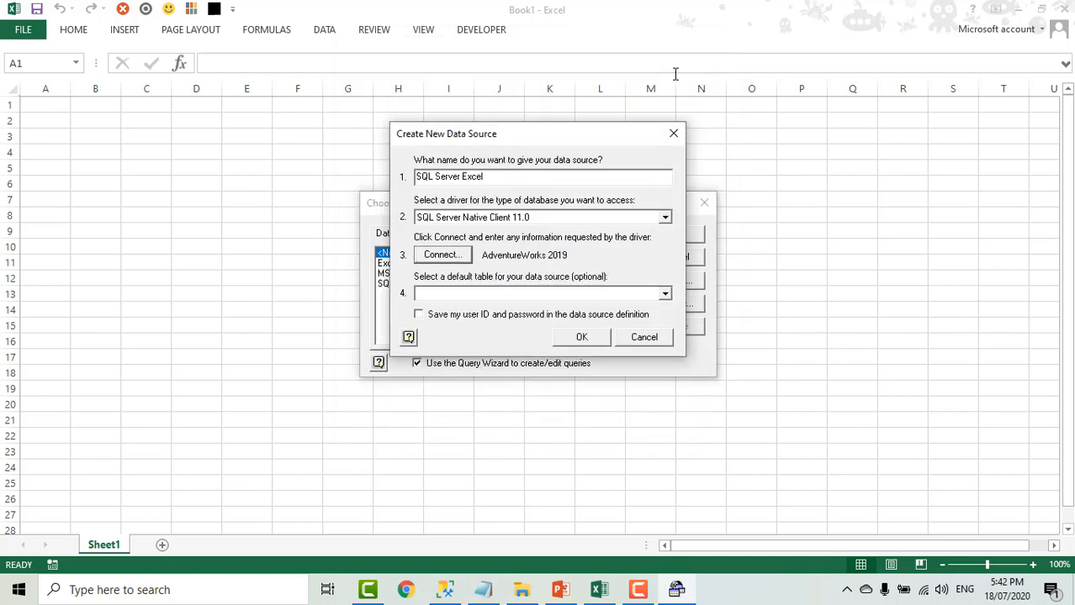
- Set PlantData as the default table and finish creating the data source
click(665, 294)
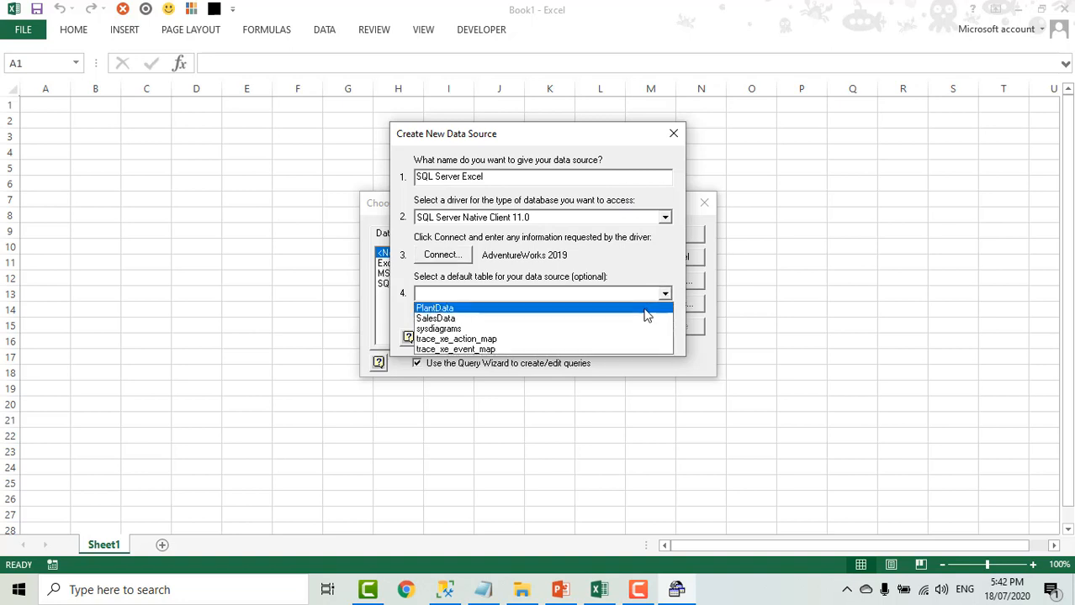
click(644, 308)
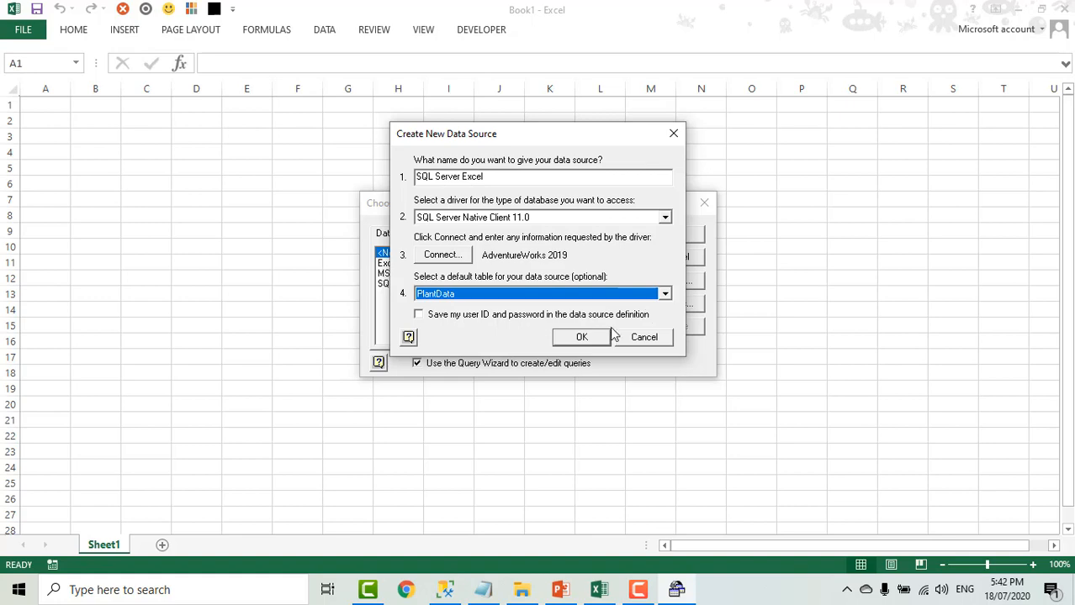
click(581, 337)
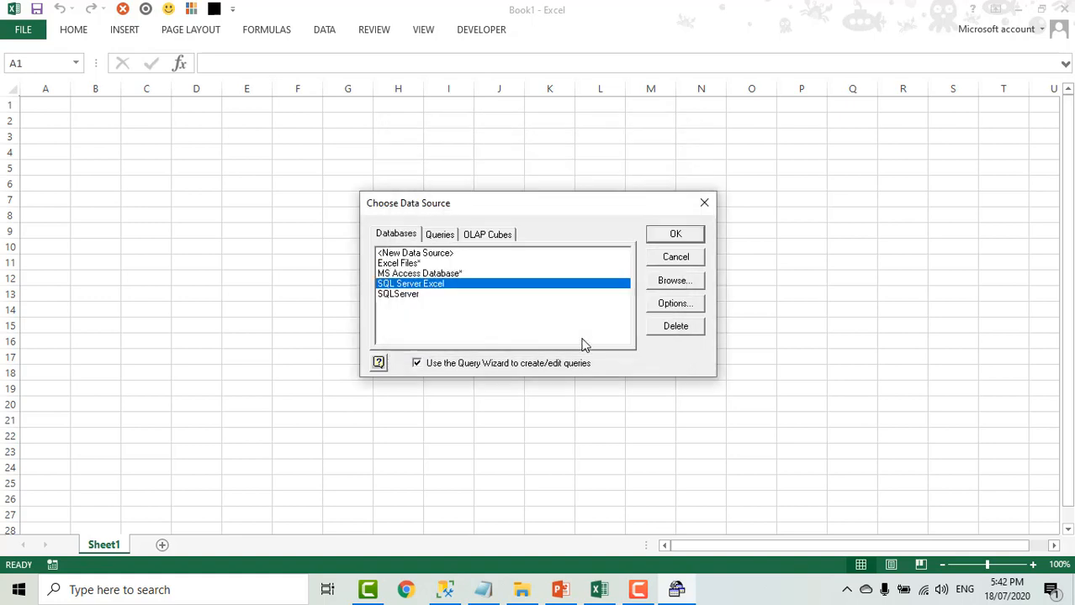
- Use the SQL Server Excel data source and include all PlantData columns in the query
click(674, 236)
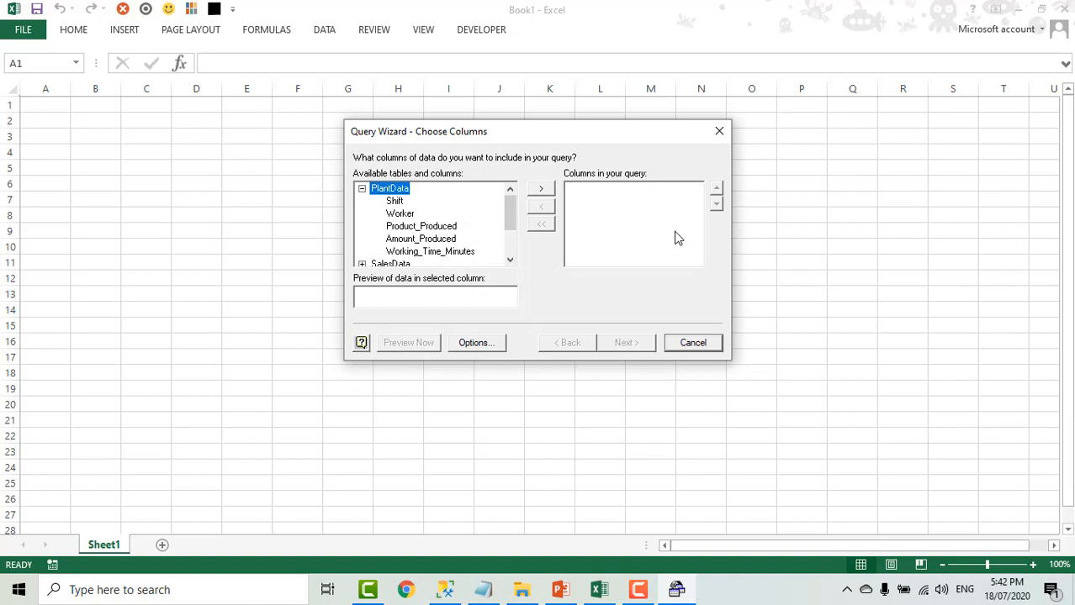
click(540, 192)
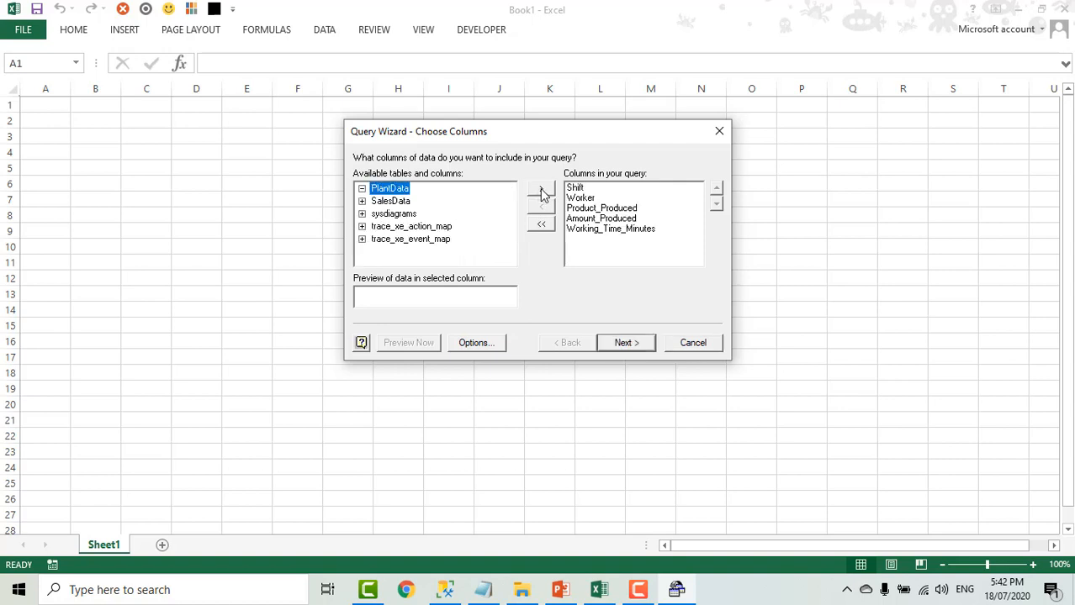
click(624, 344)
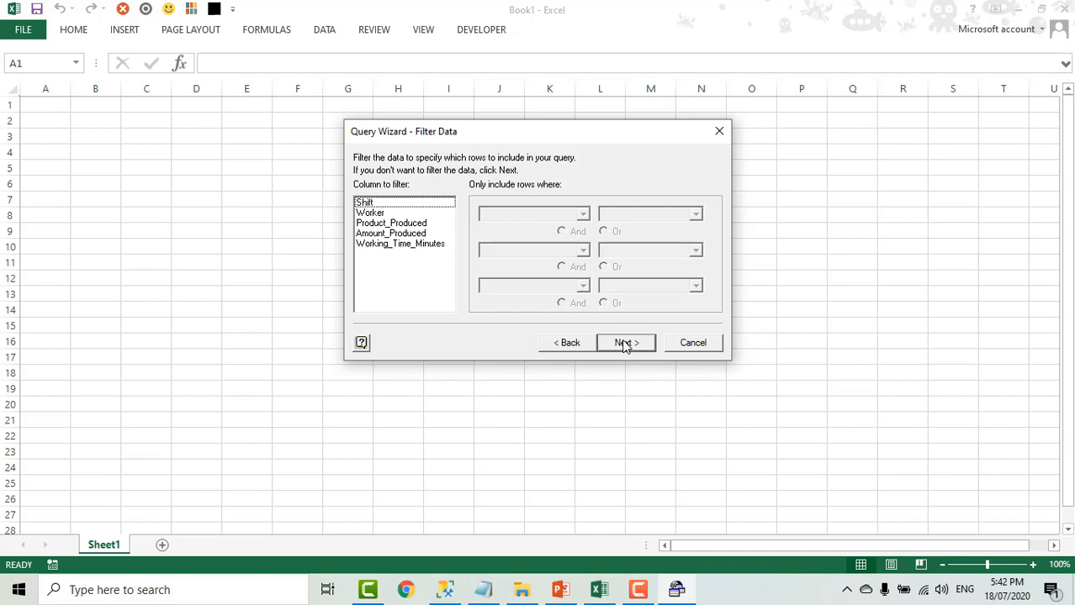
click(395, 223)
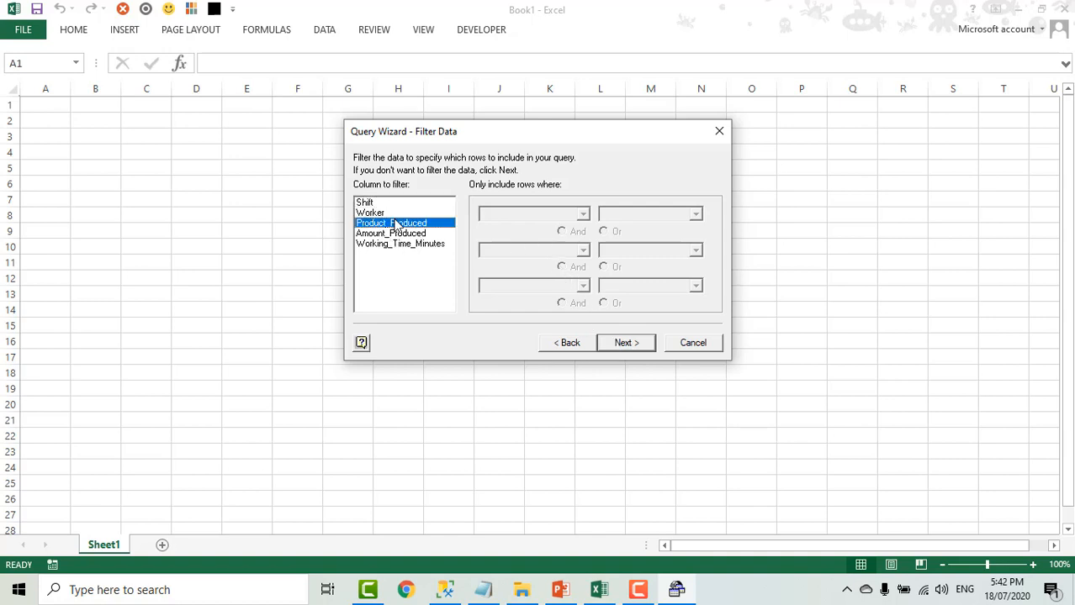
click(582, 214)
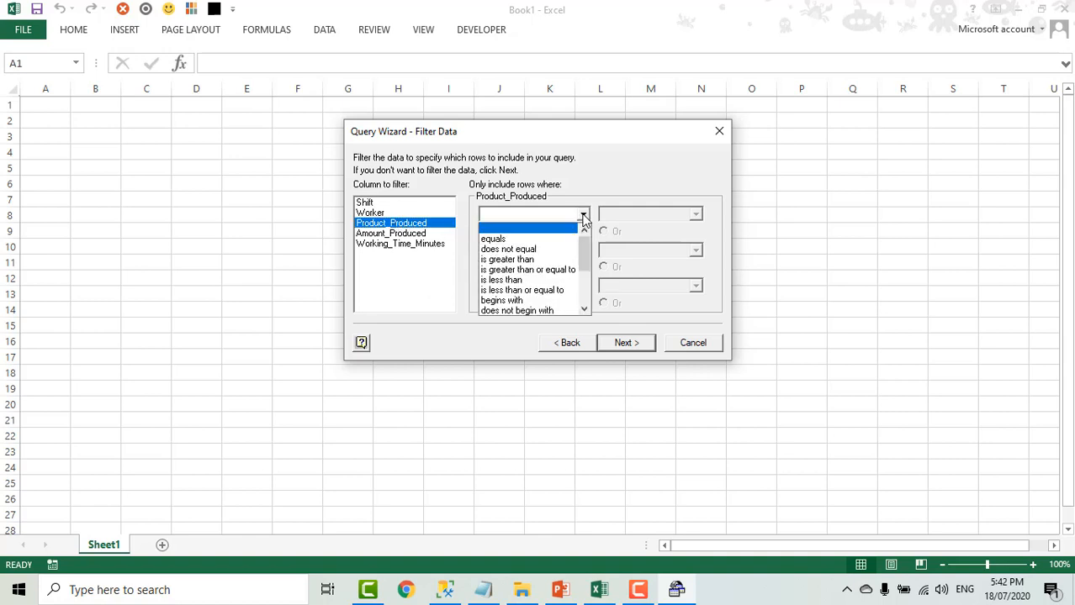
click(537, 242)
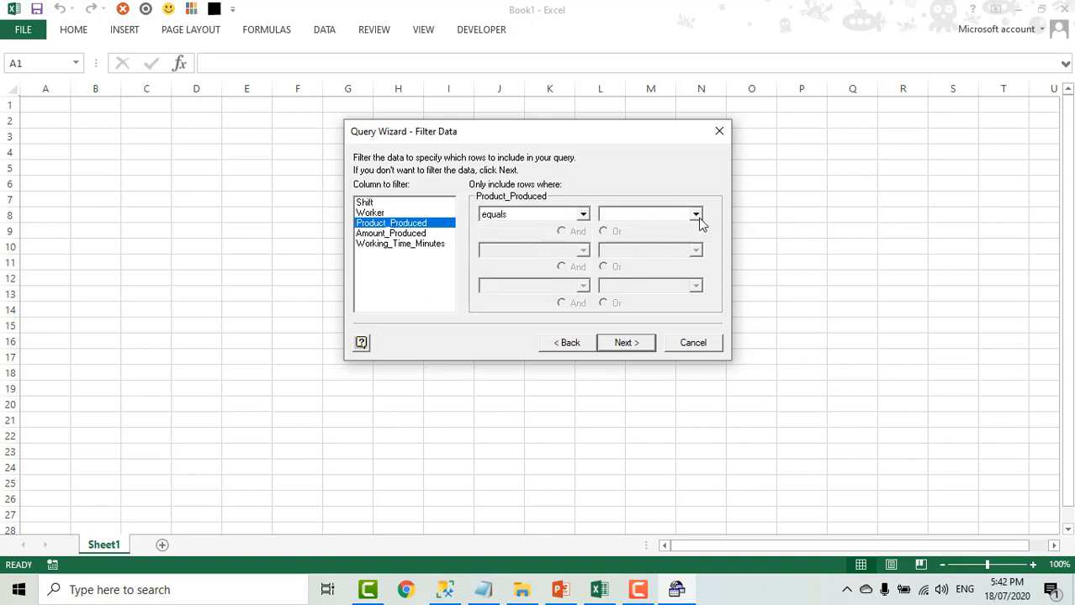
click(696, 216)
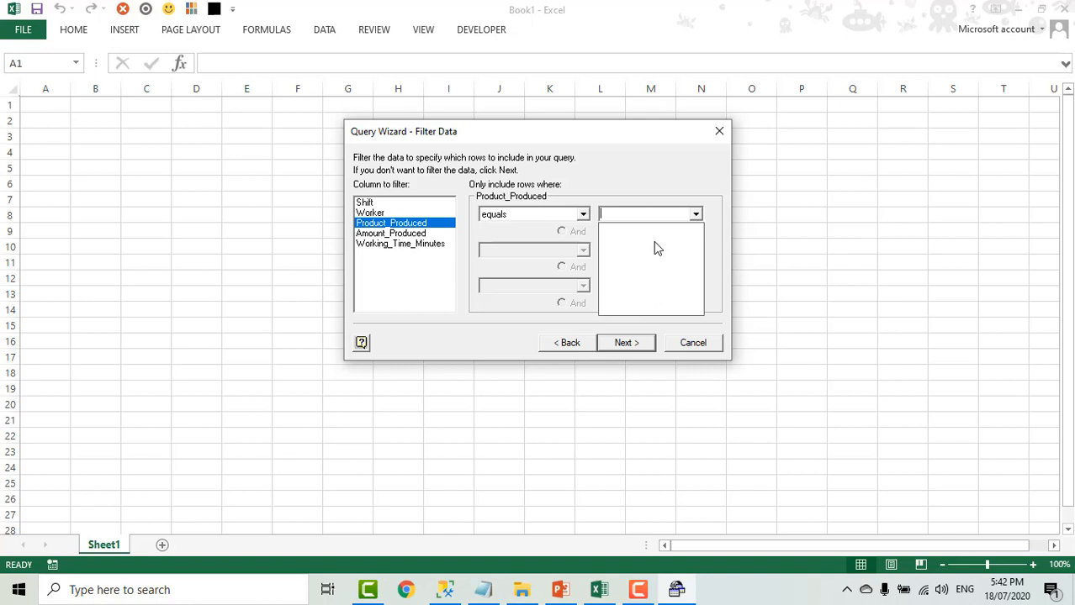
click(489, 352)
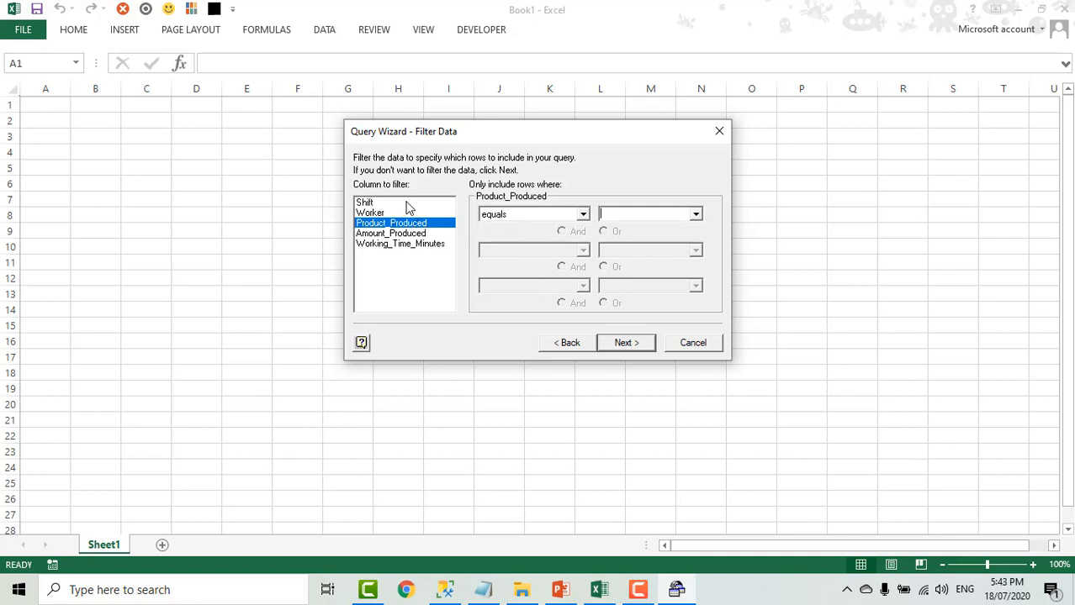
click(583, 216)
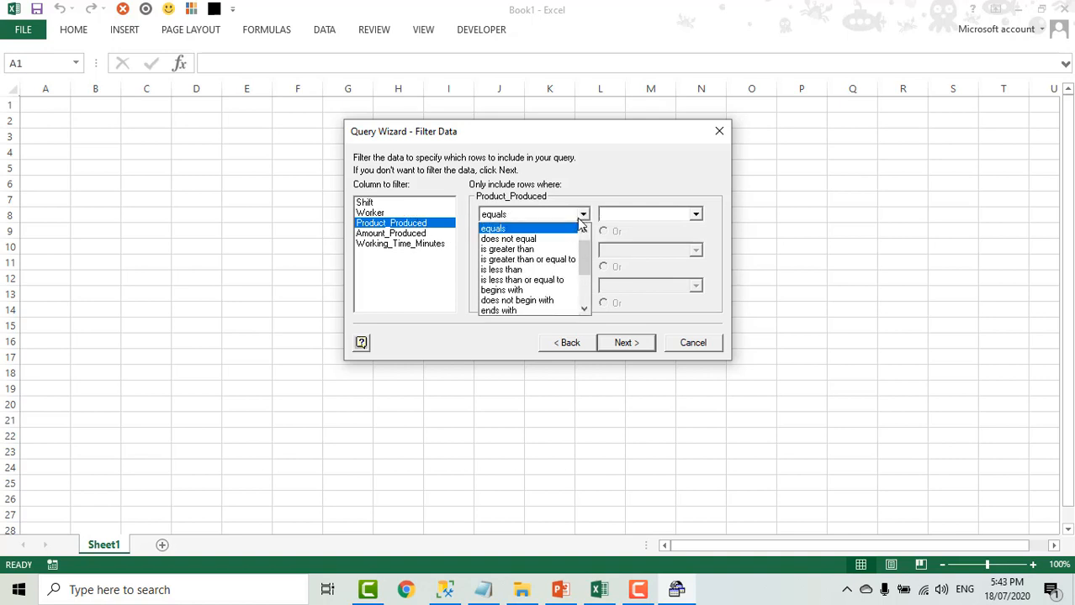
click(532, 231)
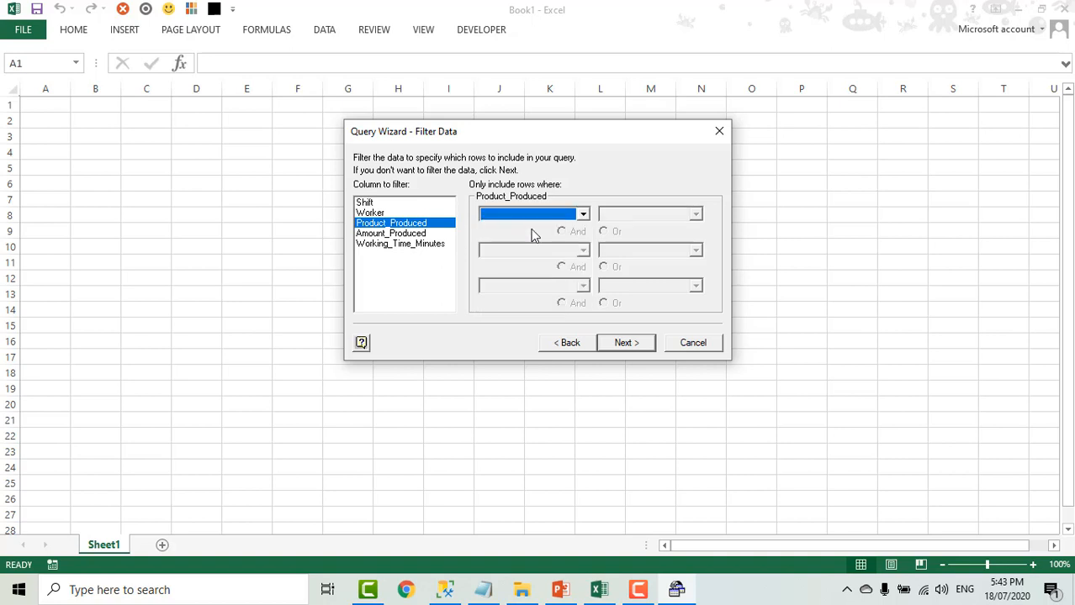
- Leave the rows unfiltered and sort the query by Amount_Produced descending, then by Working_Time_Minutes descending
click(625, 344)
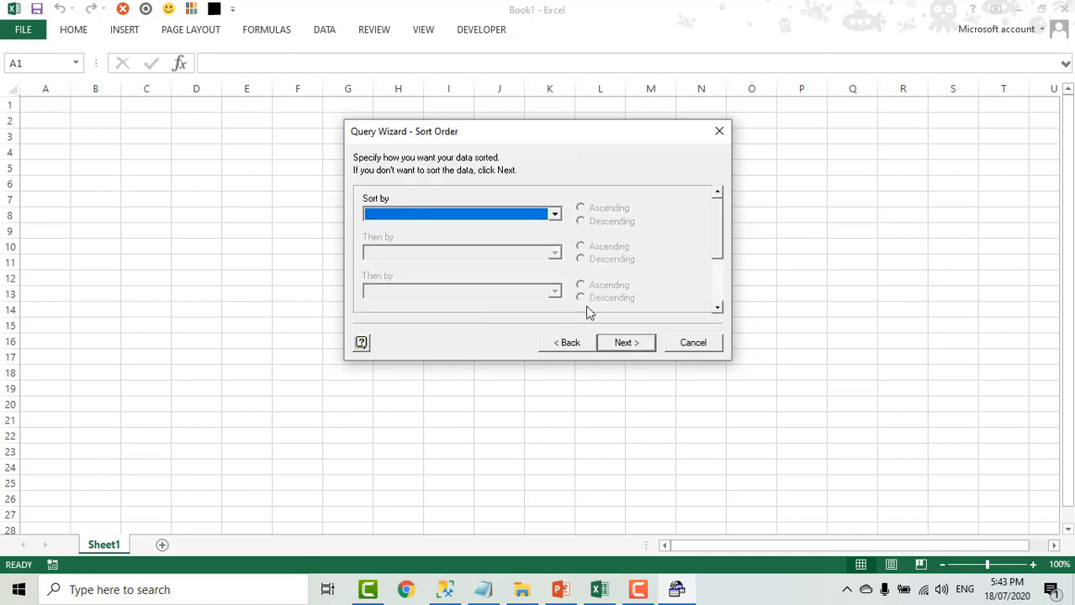
click(554, 215)
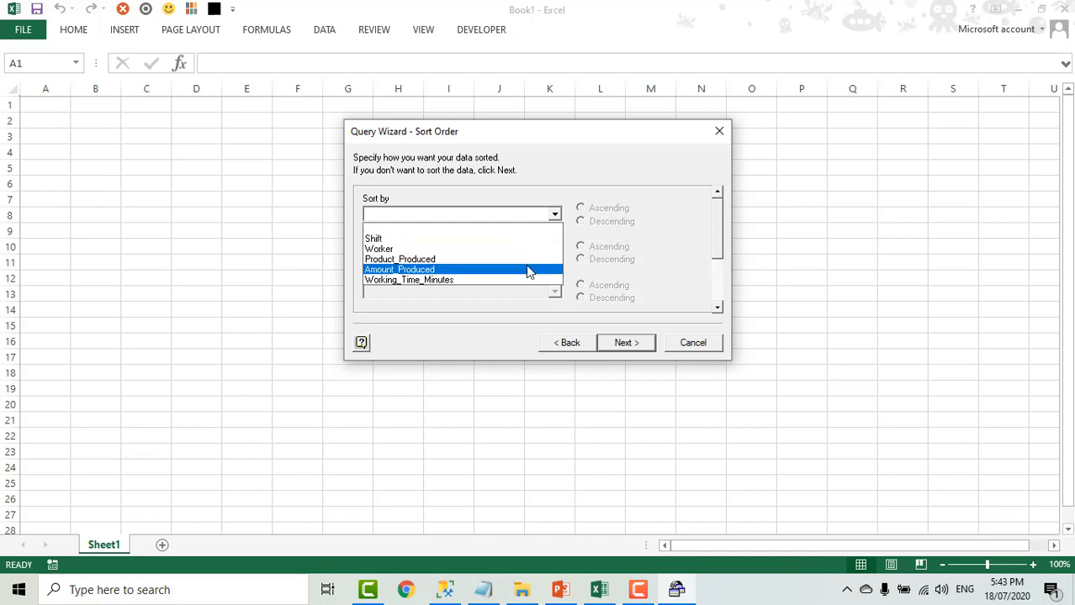
click(527, 269)
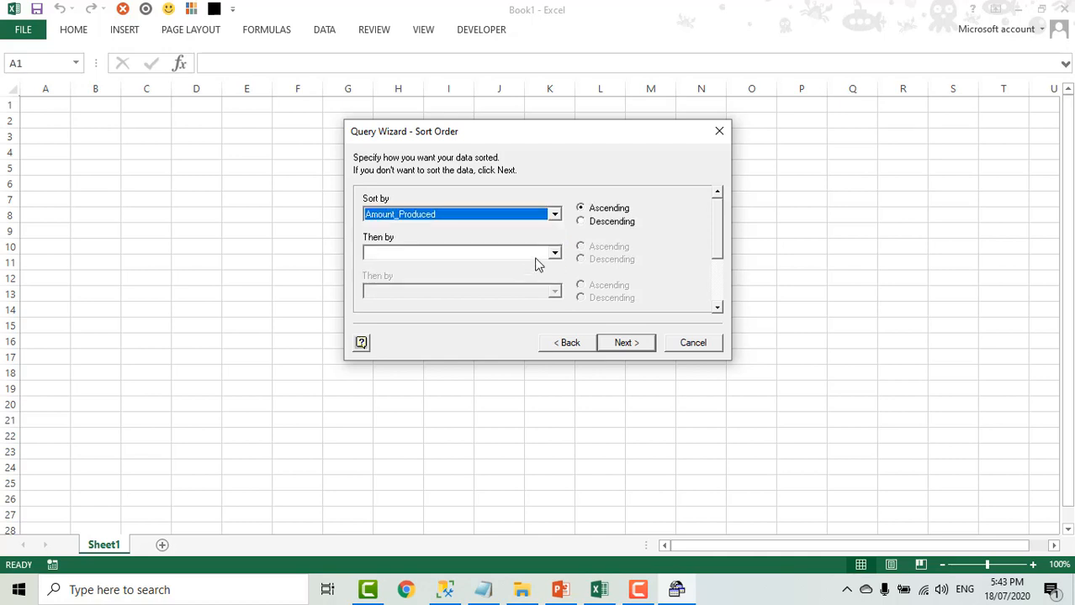
click(581, 222)
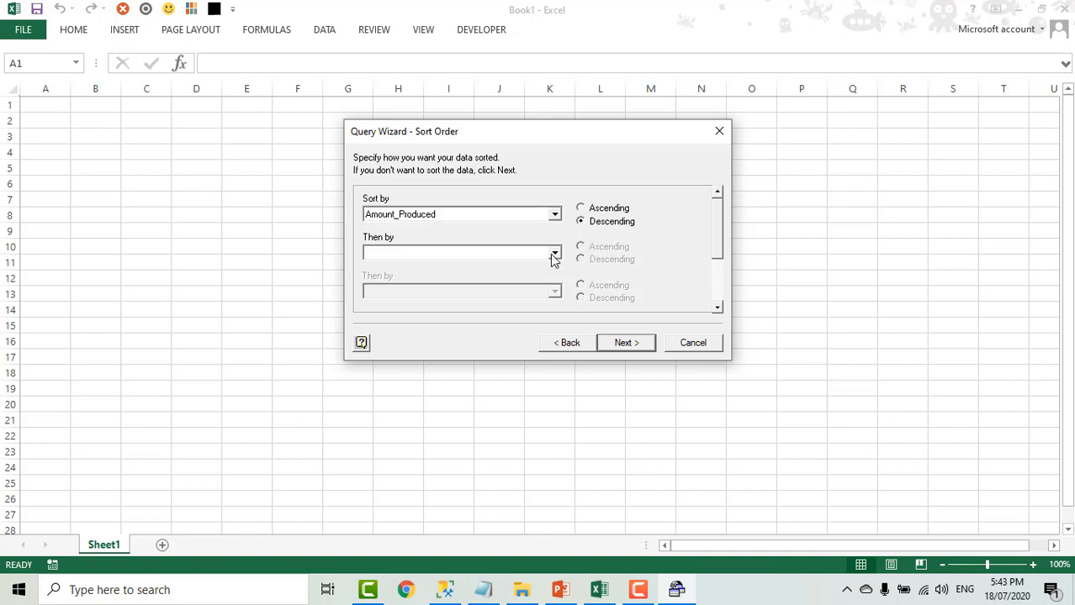
click(555, 254)
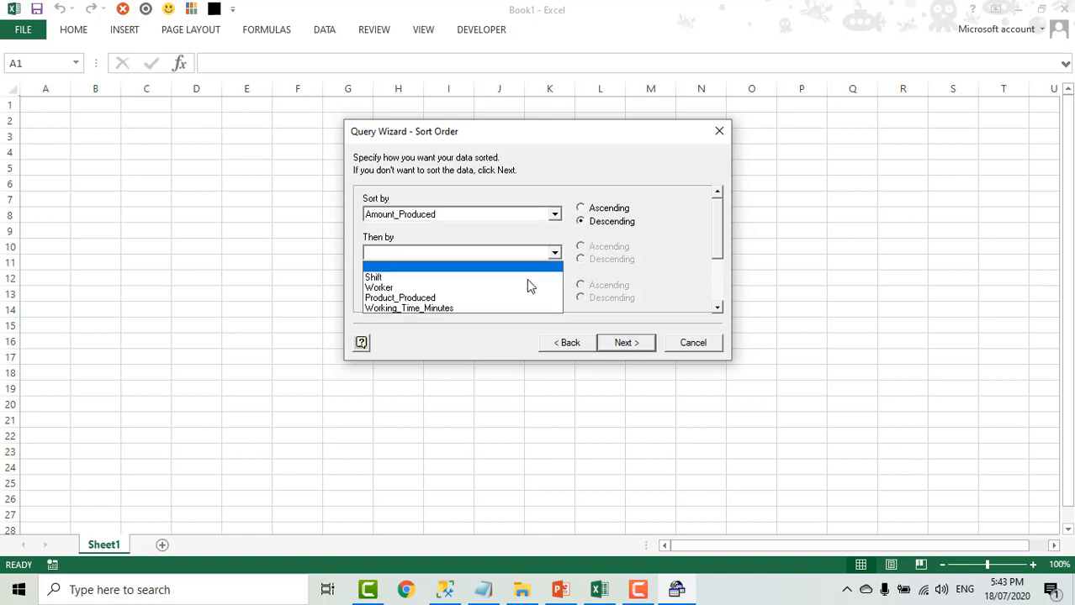
click(513, 308)
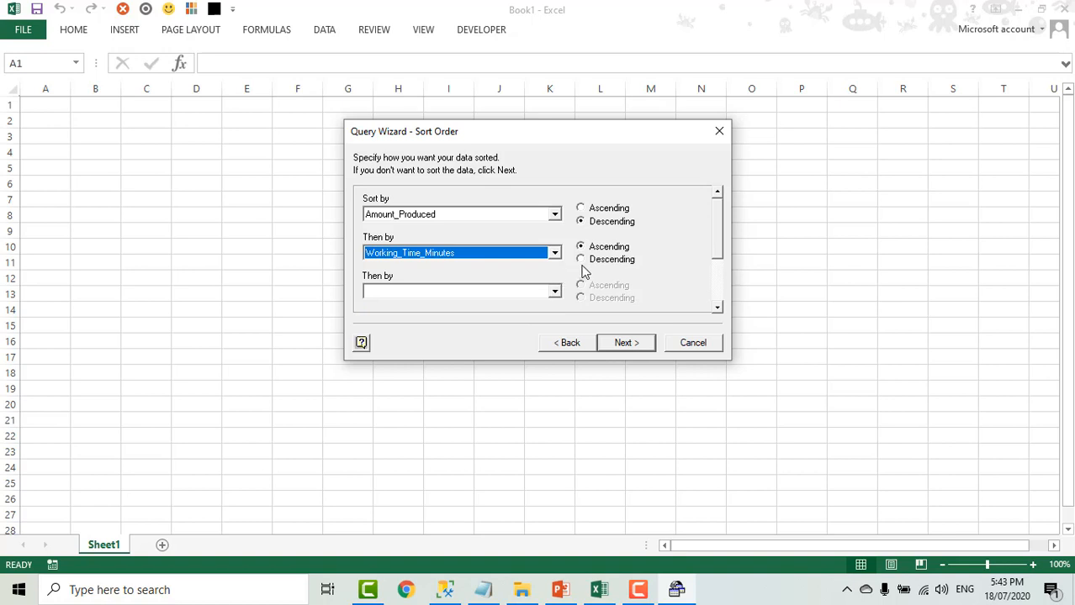
click(581, 261)
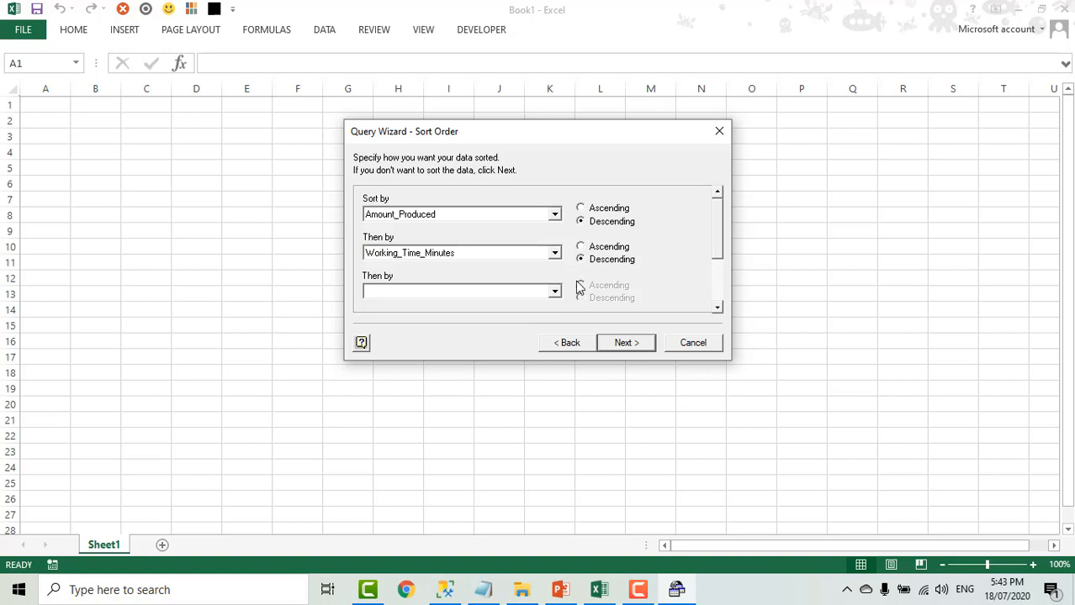
click(625, 343)
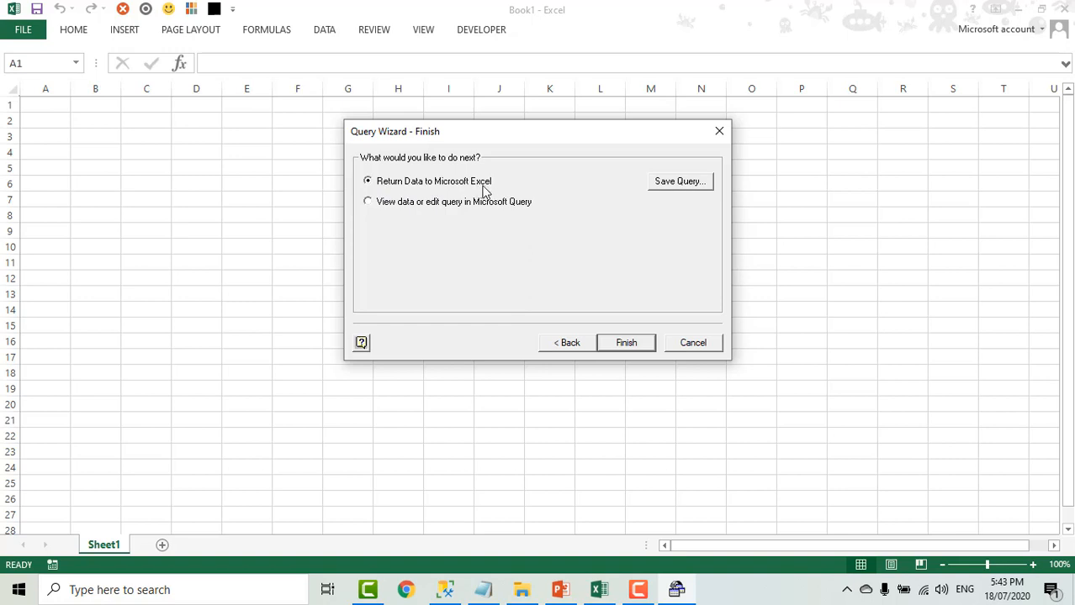
- Save the query as "Query from SQL Server Excel_PlantData" and finish the wizard by opening the data in Microsoft Query
click(680, 182)
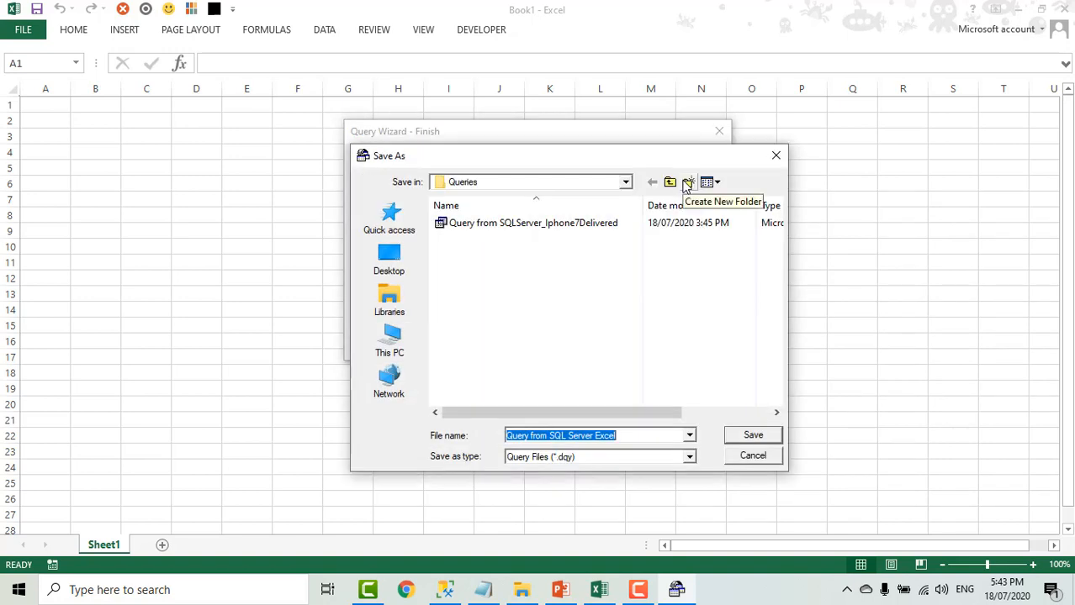
click(623, 435)
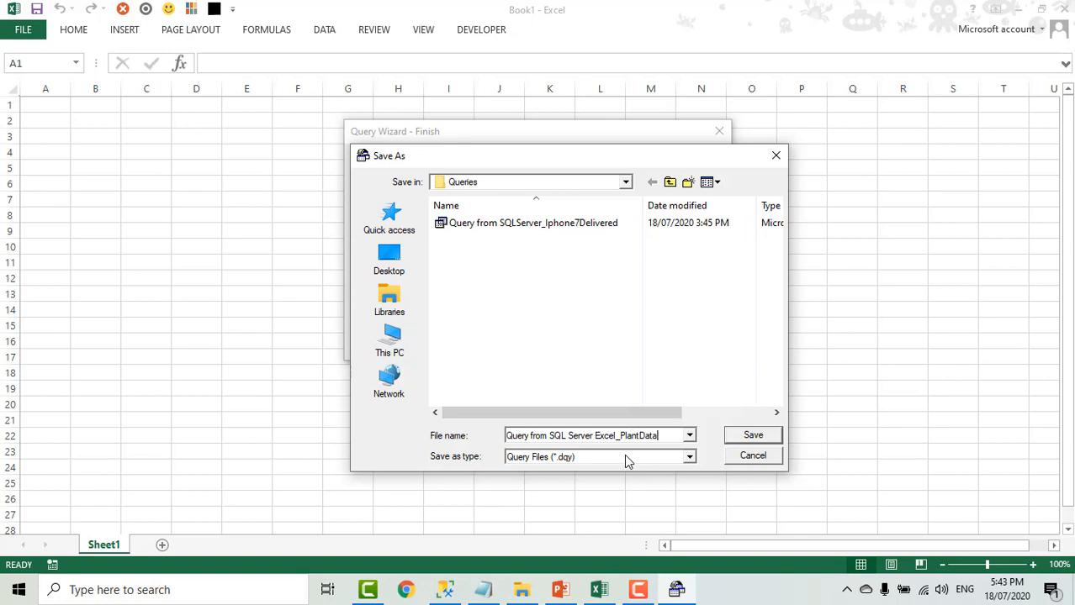
click(754, 437)
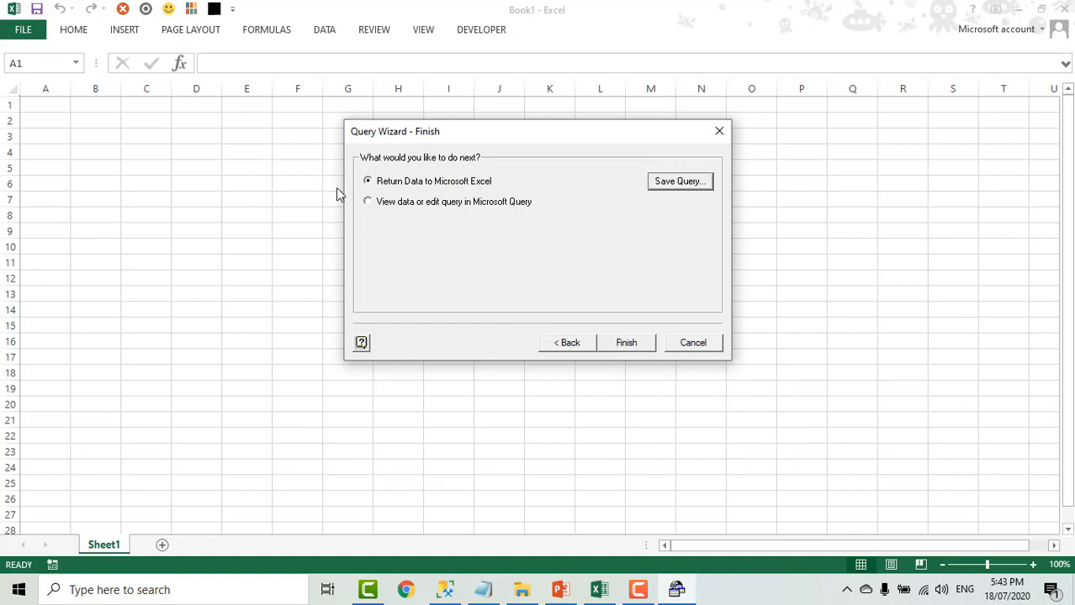
click(371, 205)
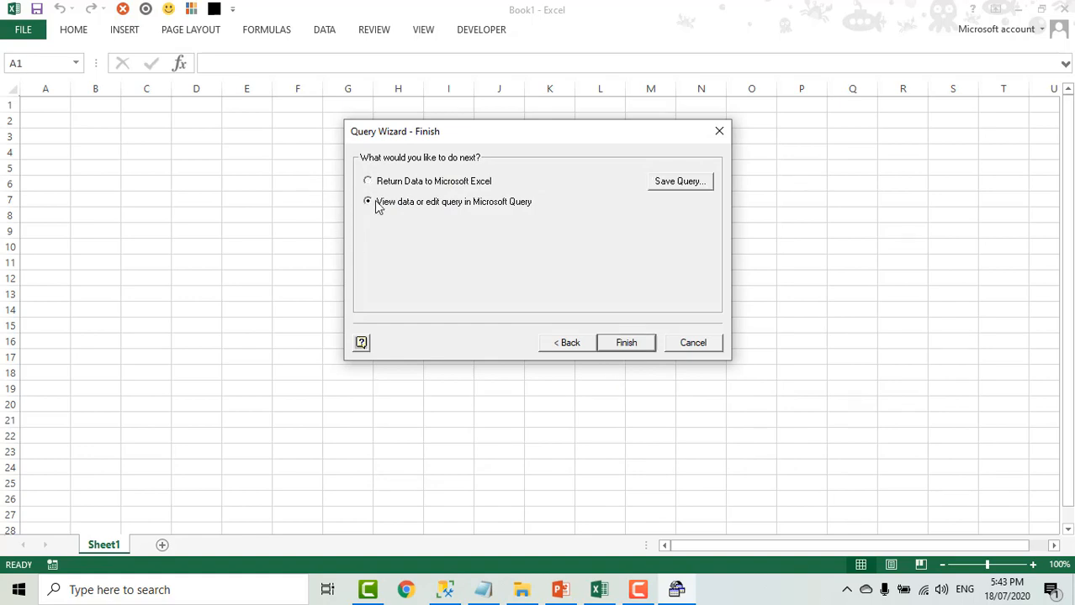
click(627, 344)
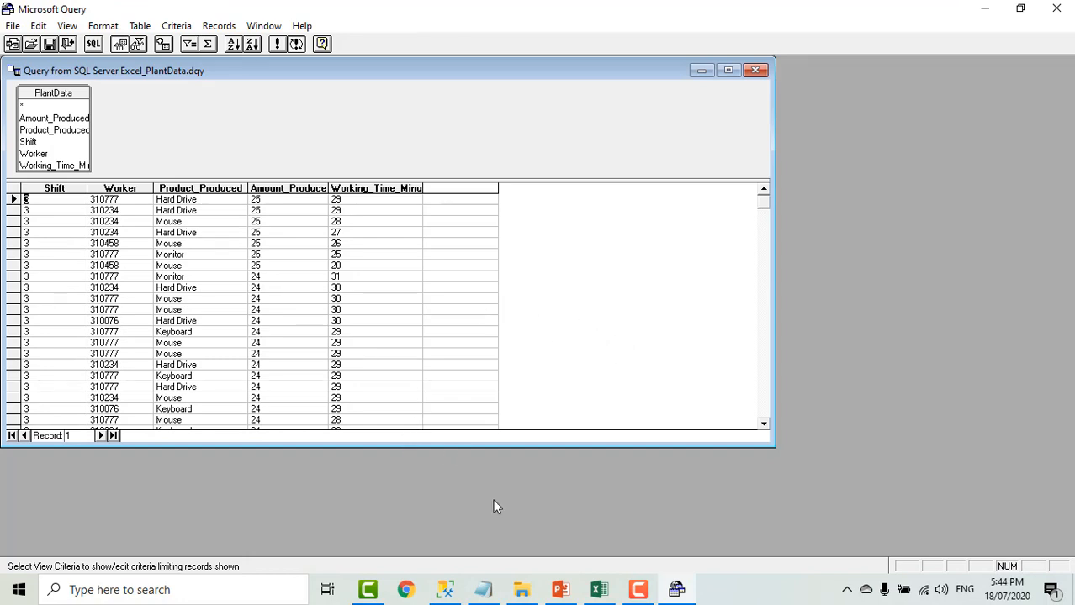
- Compare the query's columns and rows with the PlantData SELECT results in SQL Server Management Studio
click(445, 590)
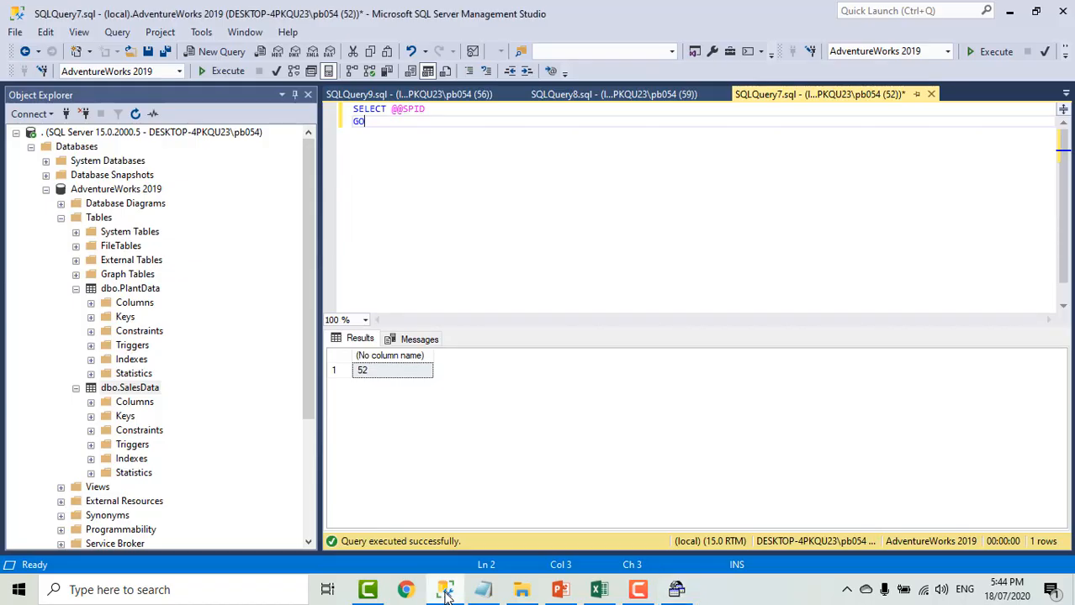
click(610, 99)
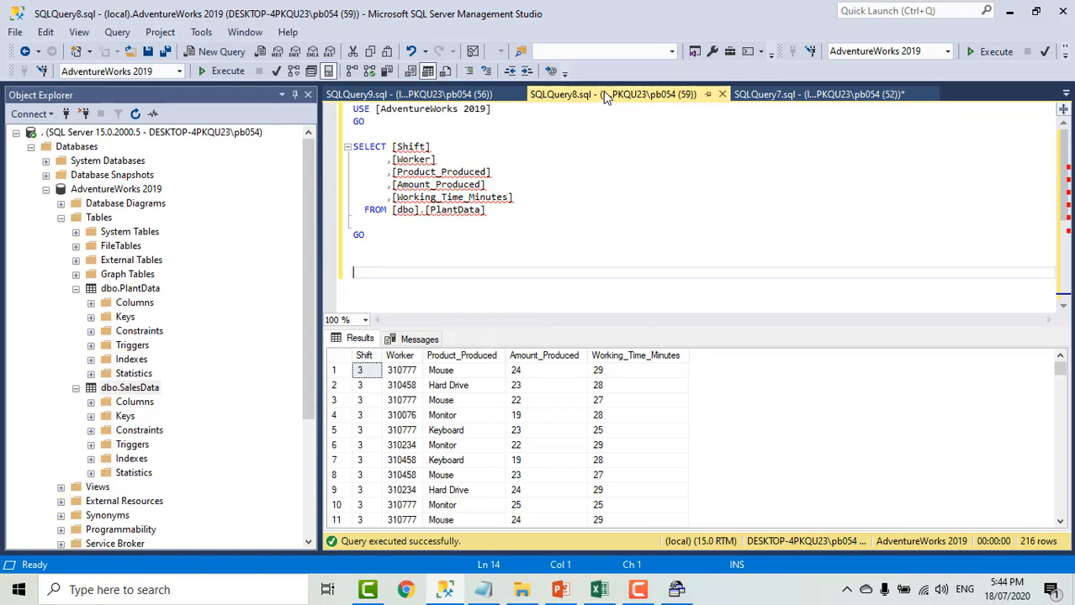
click(1036, 17)
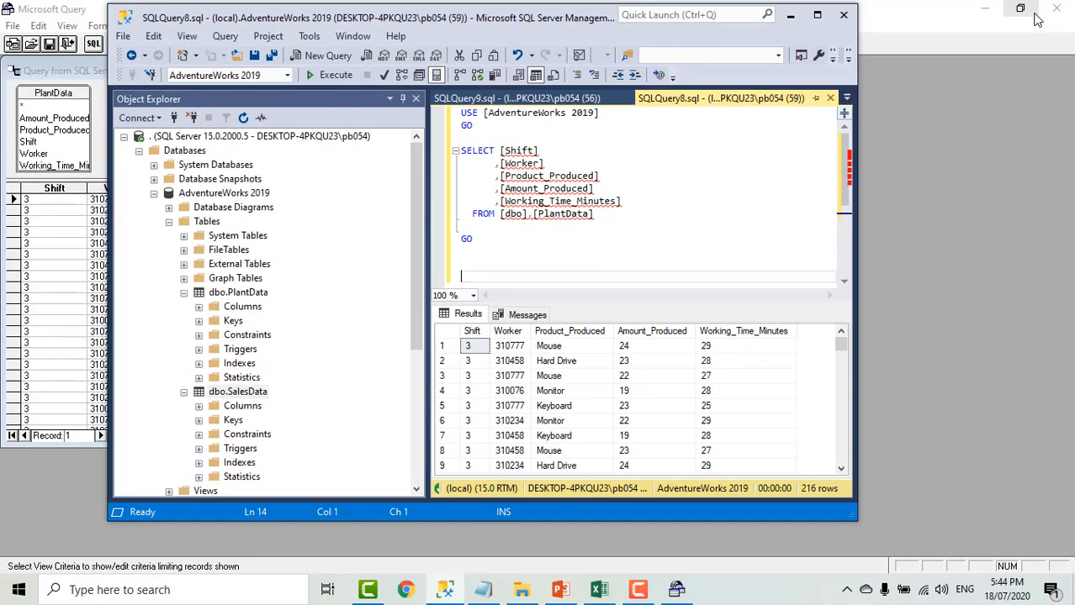
drag(421, 27, 653, 30)
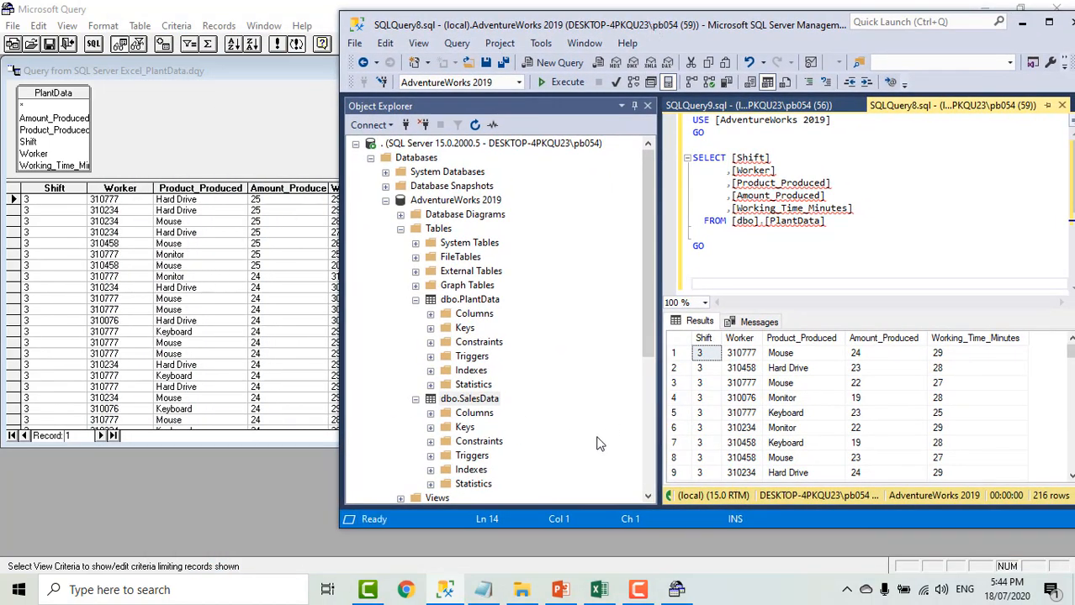
click(57, 191)
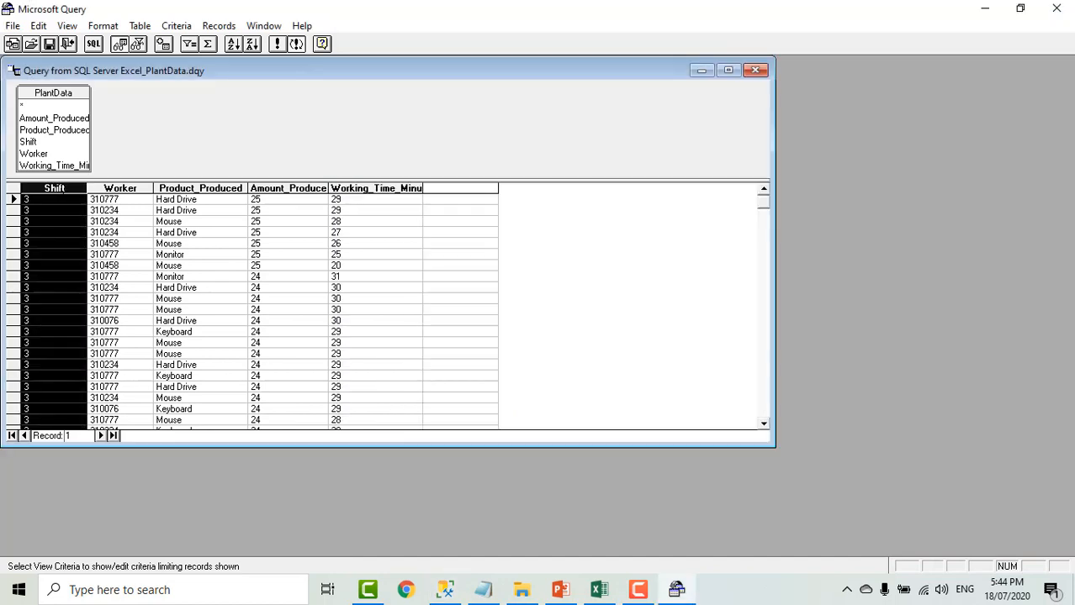
click(114, 200)
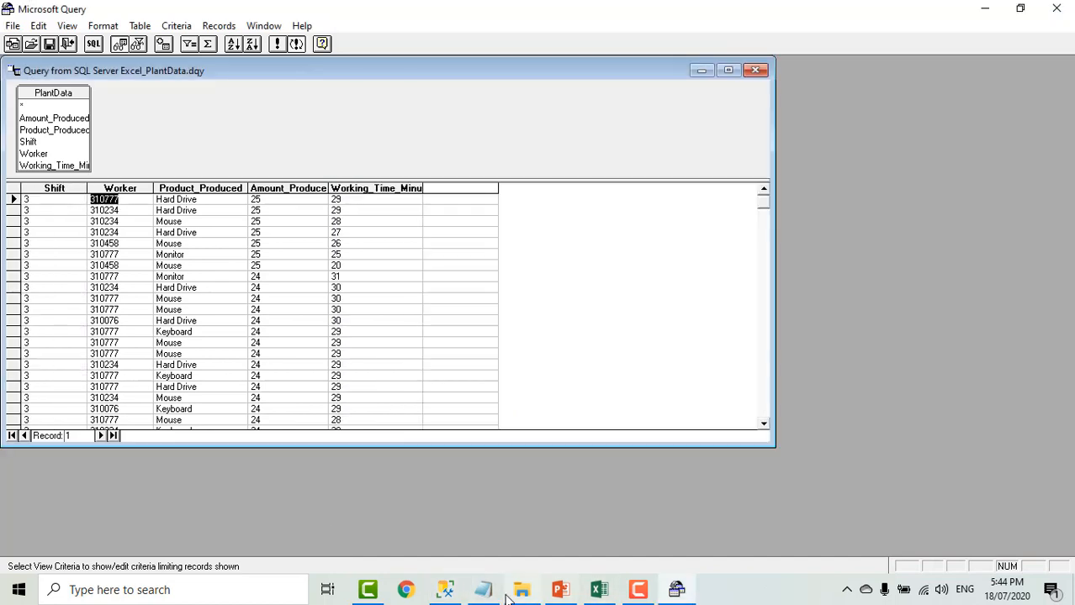
click(444, 590)
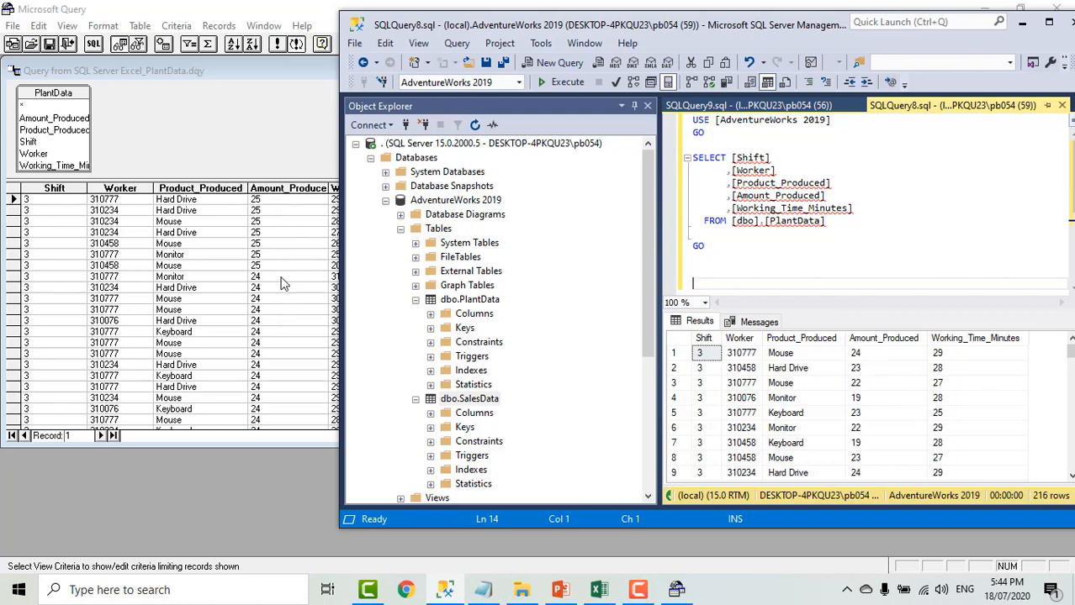
click(1022, 23)
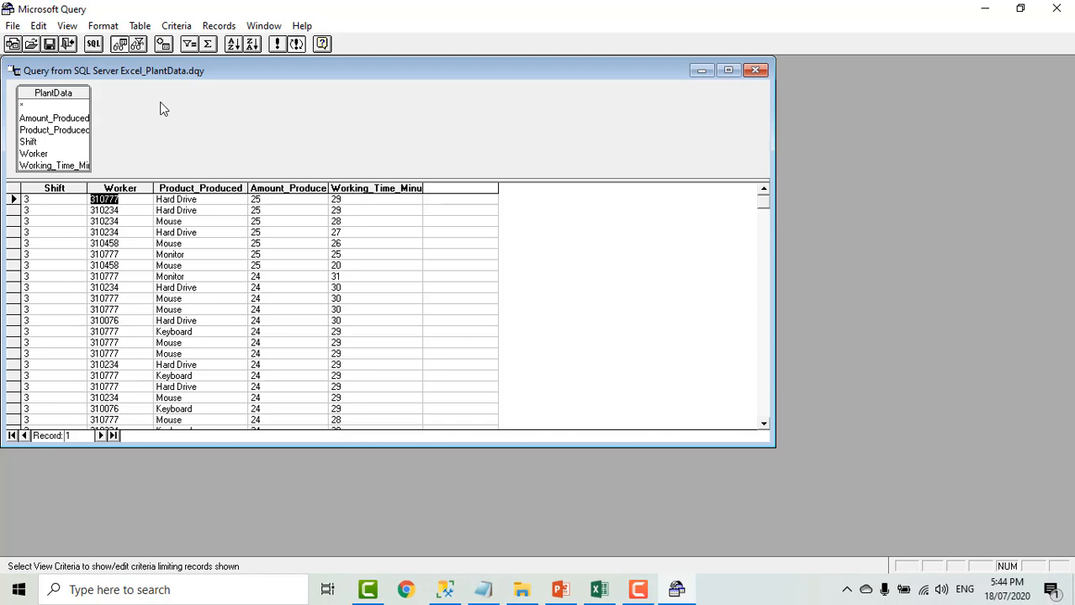
- Add a criterion keeping only records where Product_Produced equals Mouse, and return the data to Microsoft Excel
click(178, 26)
click(208, 43)
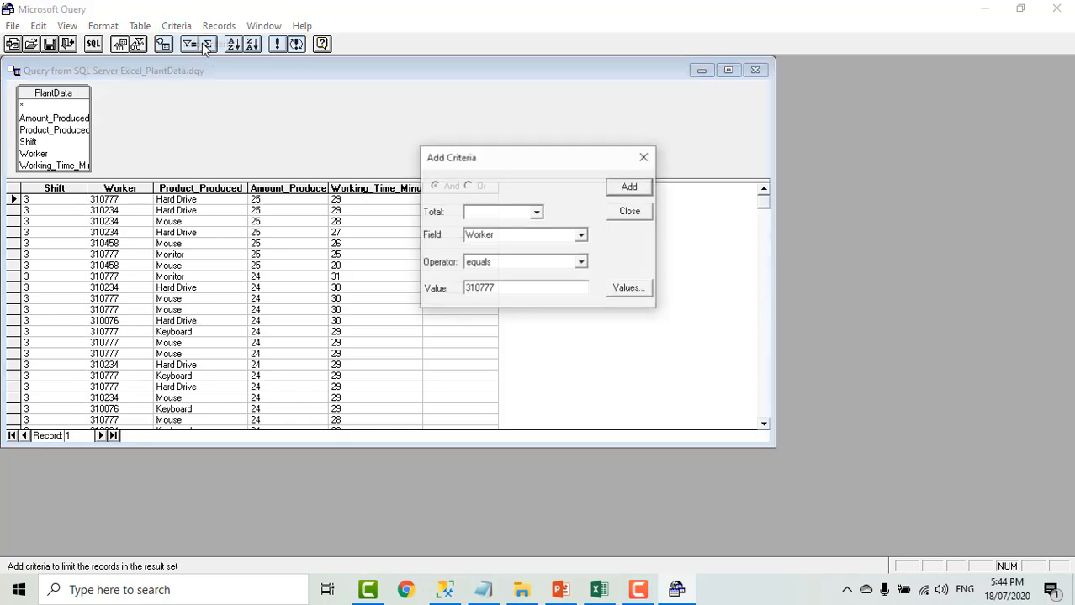
click(581, 236)
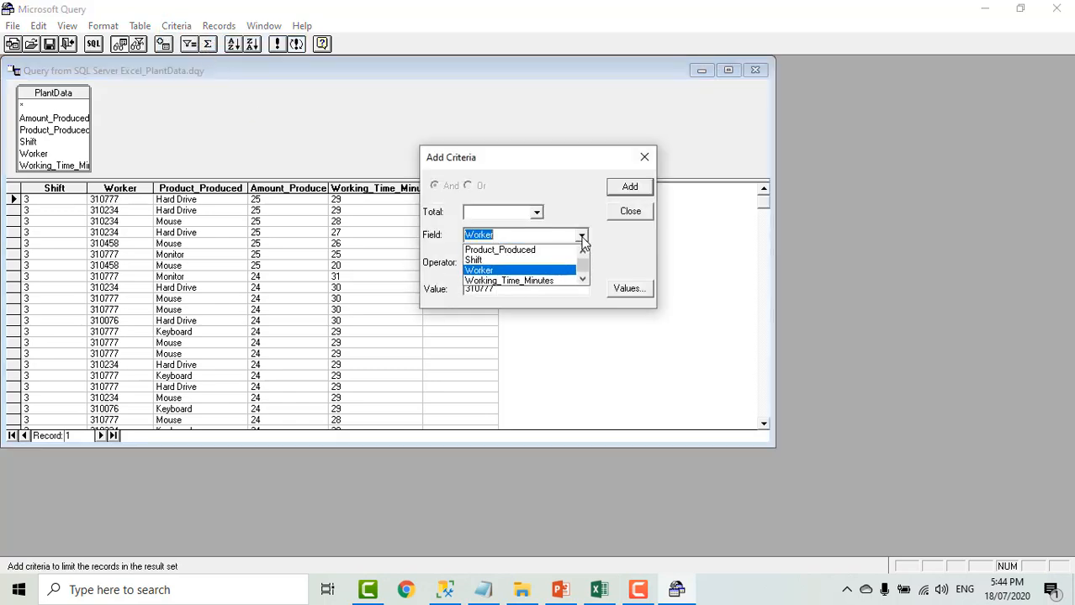
click(539, 250)
click(502, 287)
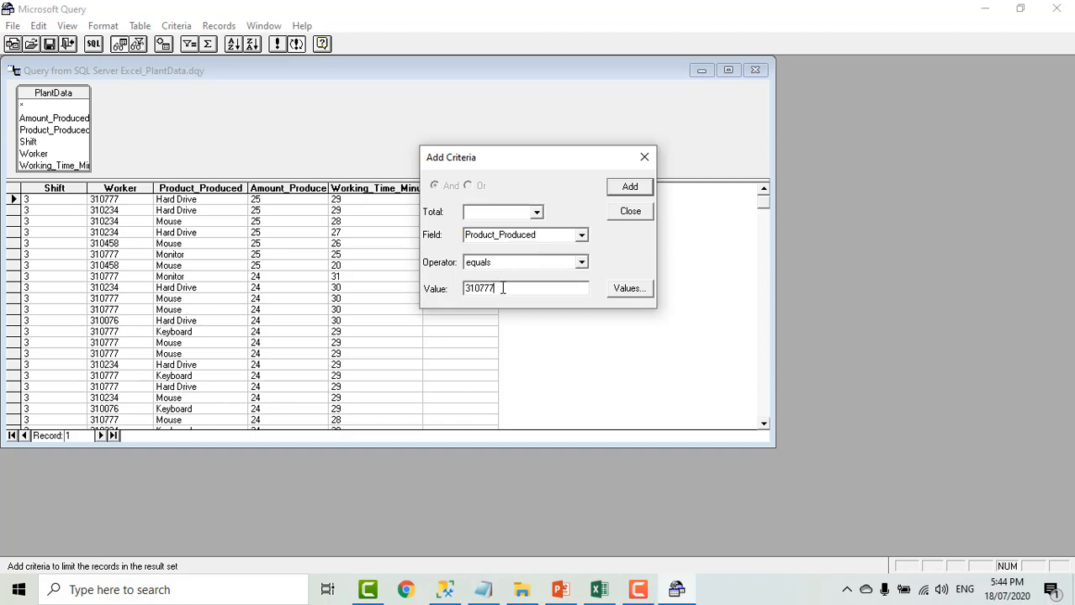
drag(494, 290, 446, 296)
text(Mouse)
click(630, 187)
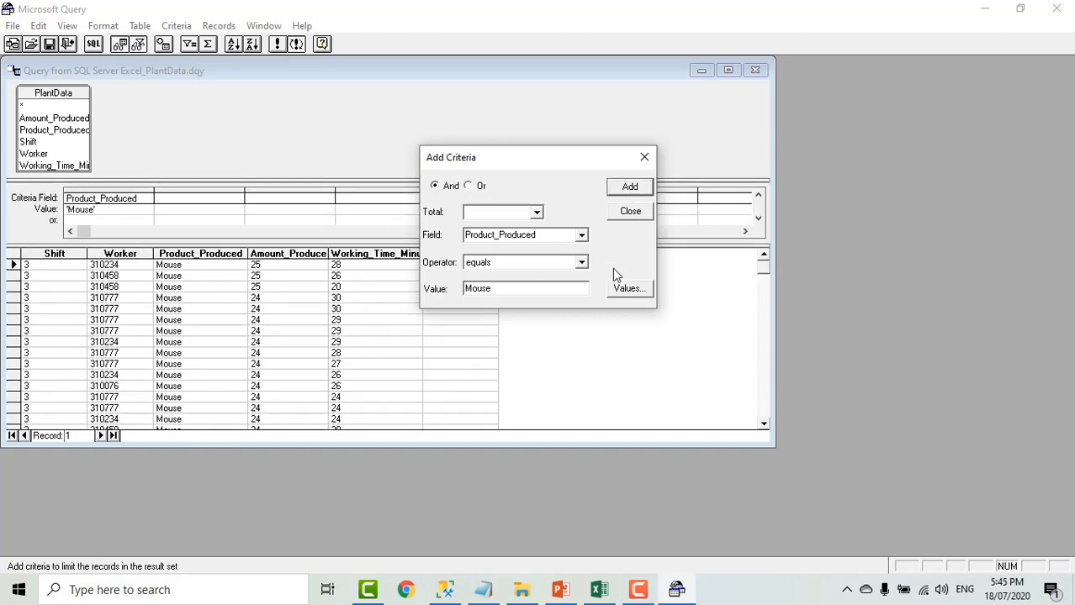
click(630, 212)
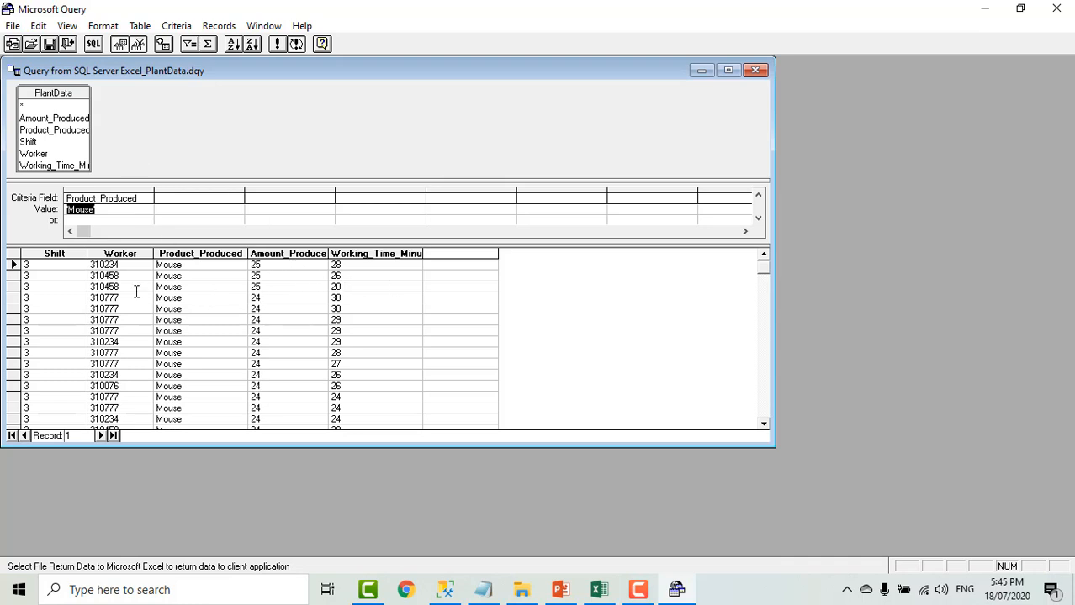
click(12, 26)
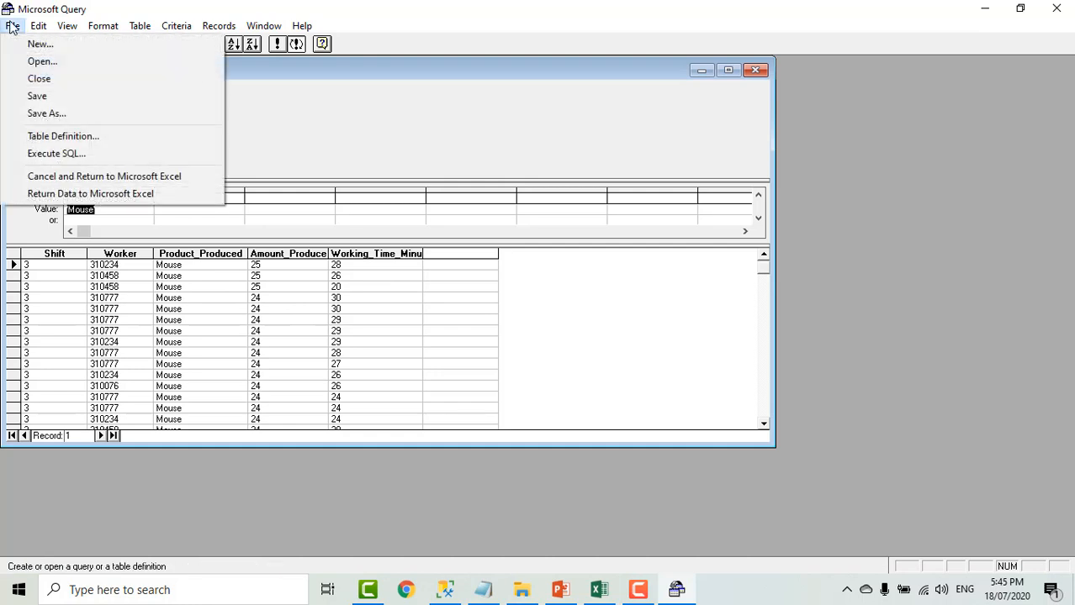
click(102, 193)
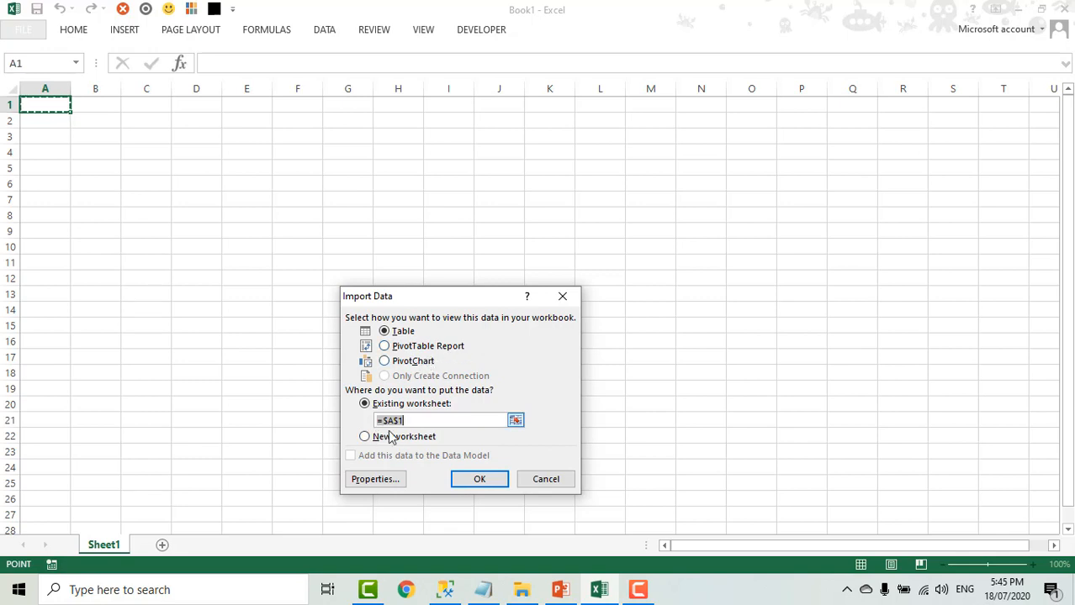
- Import the query results as a table at cell A1 of the existing worksheet and refresh the table
click(482, 485)
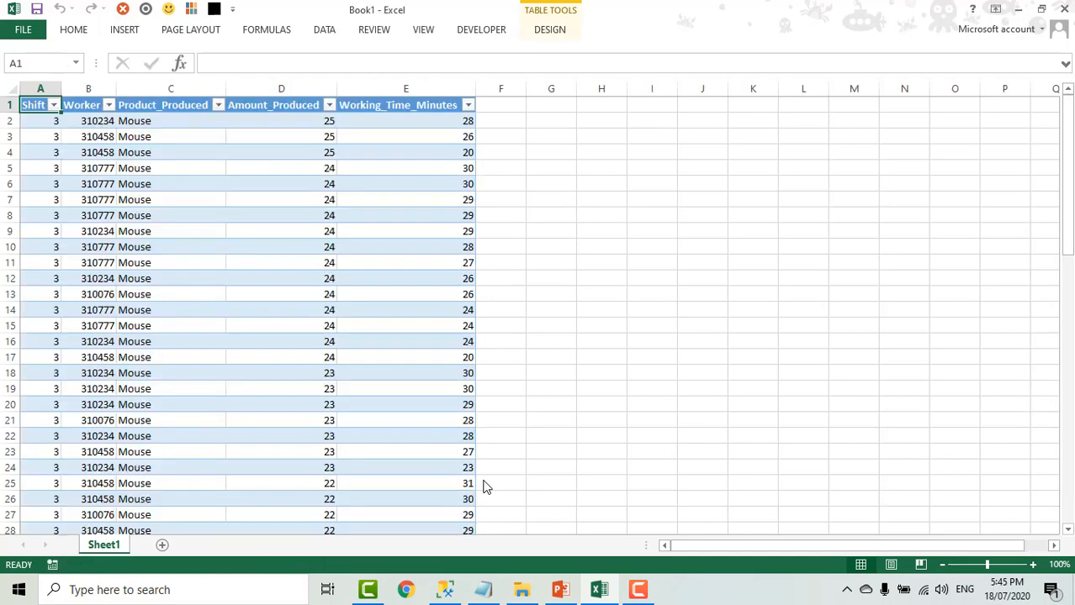
click(184, 152)
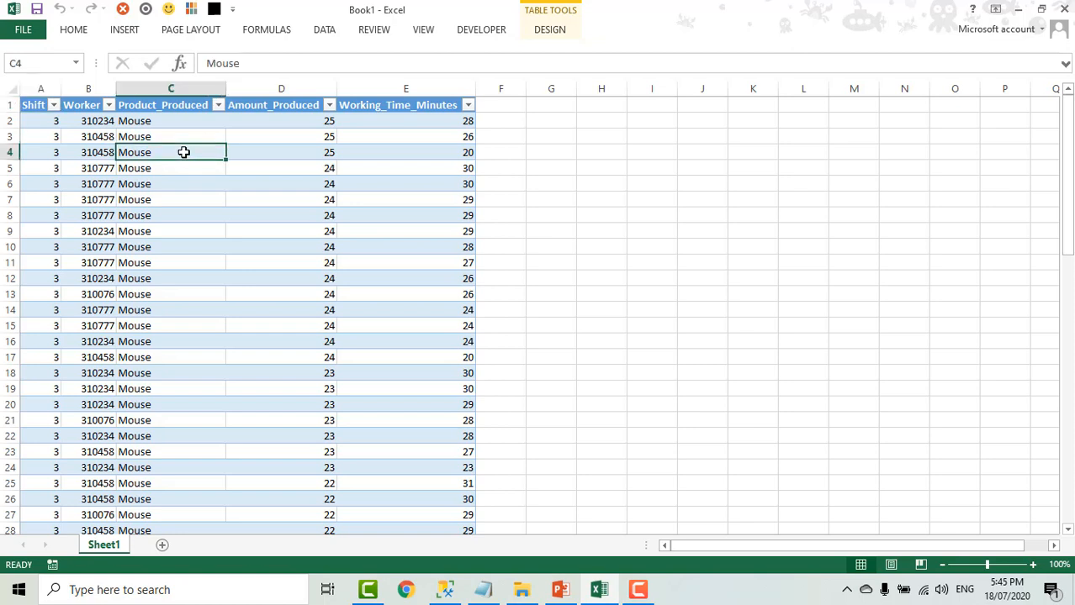
right_click(184, 153)
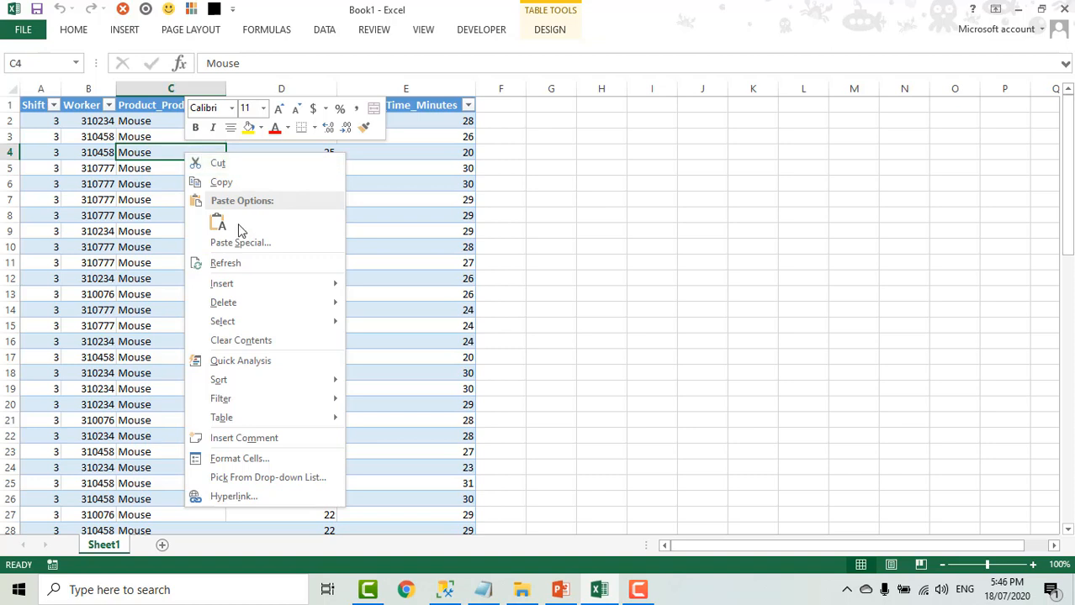
click(224, 264)
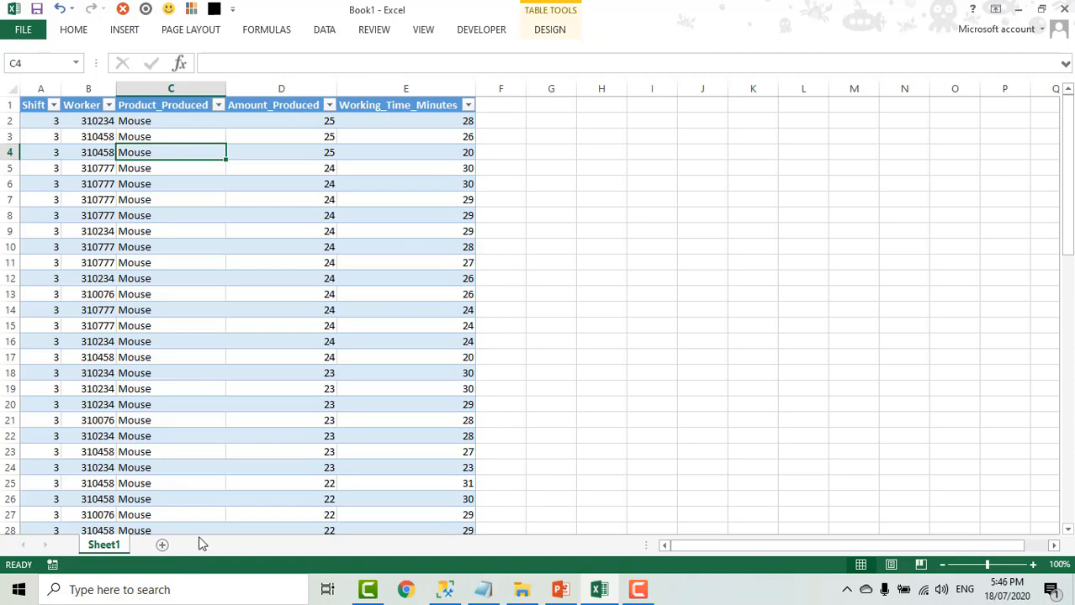
- Add a new worksheet and start a Microsoft Query import there from the SQL Server Excel data source
click(163, 545)
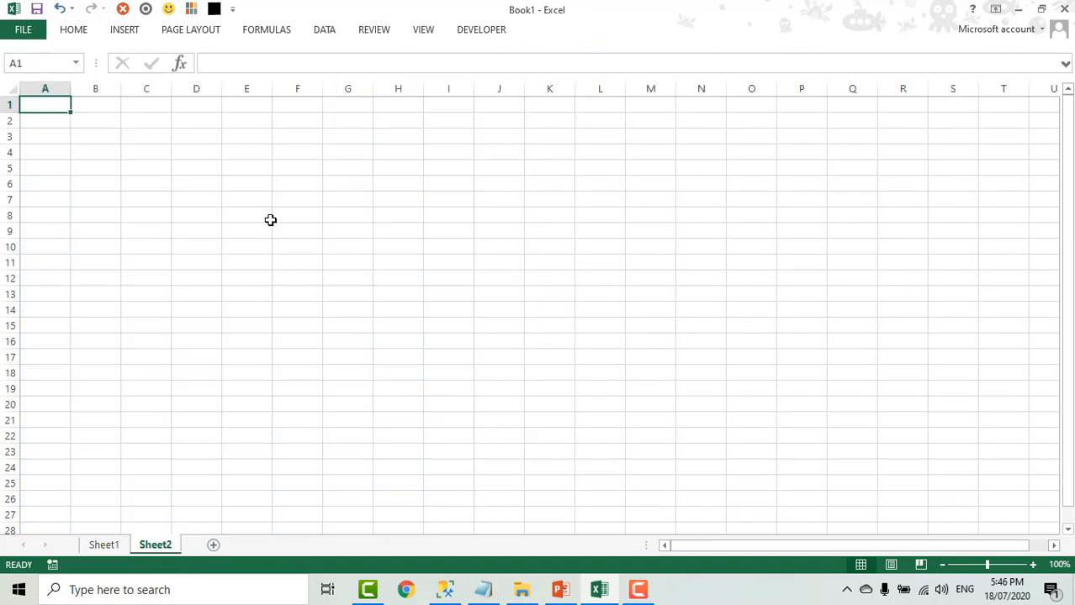
click(326, 34)
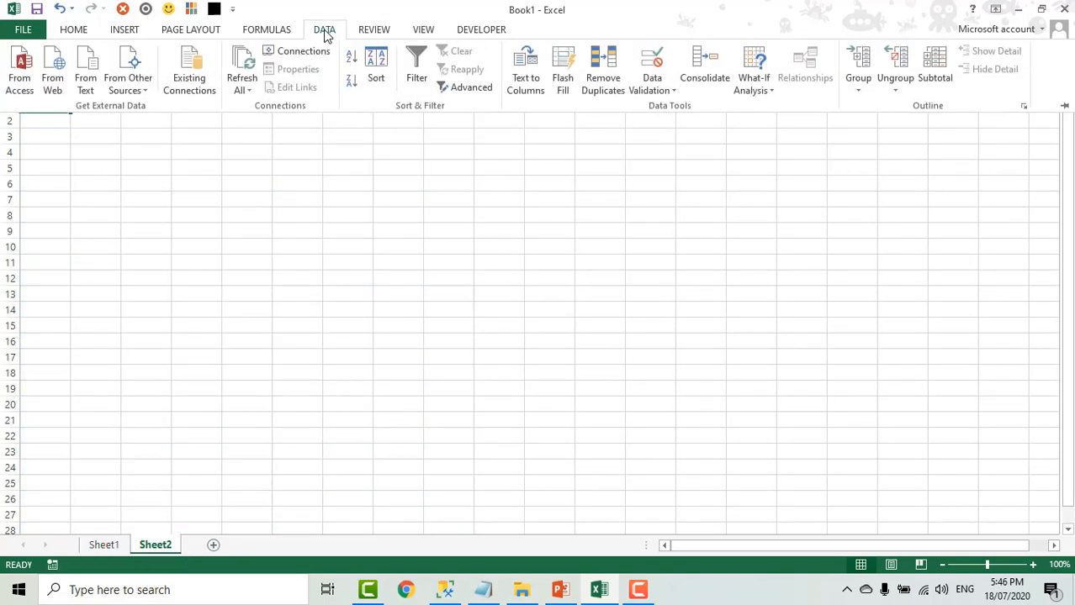
click(126, 87)
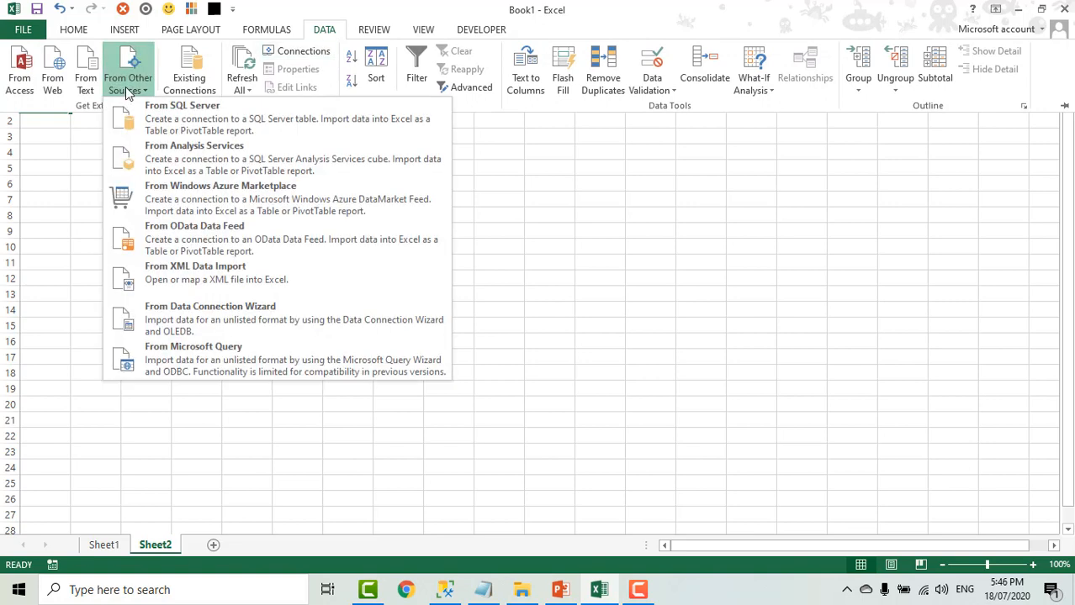
click(336, 360)
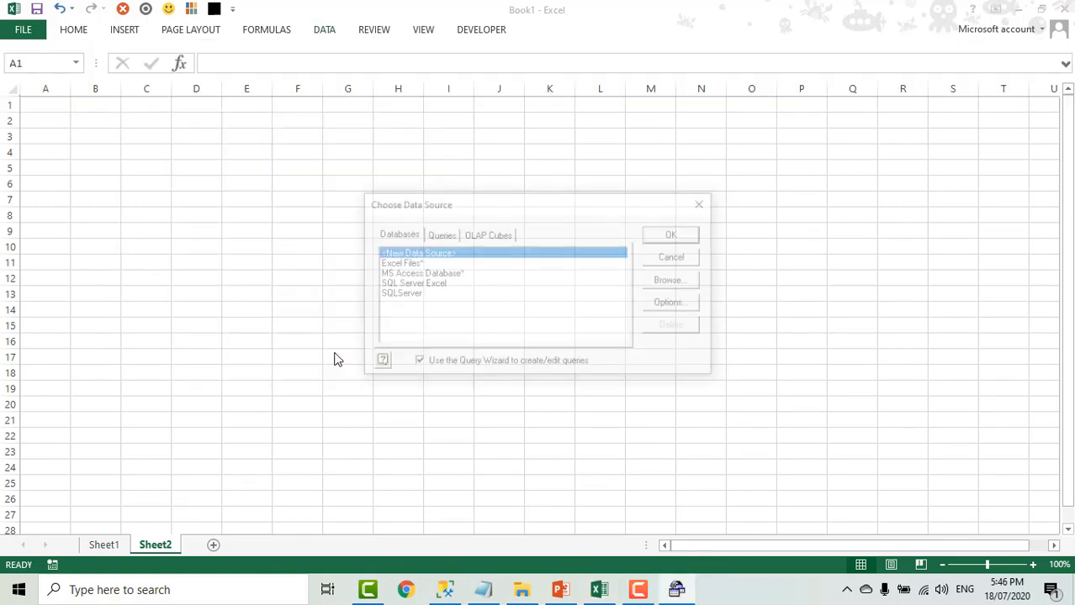
click(429, 286)
click(675, 235)
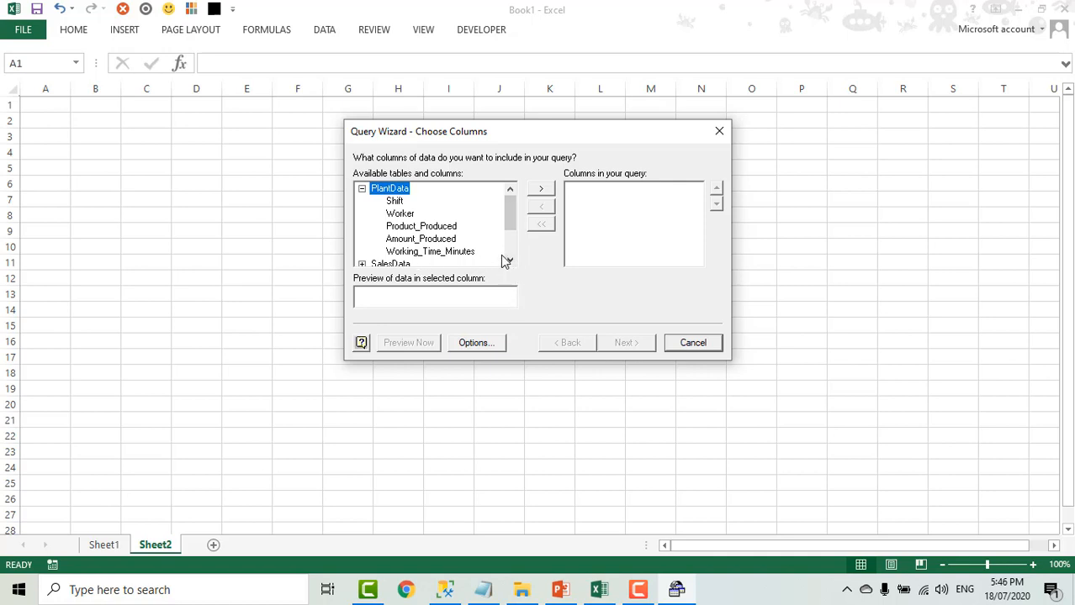
- Include all columns of the SalesData table in the query and continue to filtering
click(510, 260)
click(510, 260)
click(510, 260)
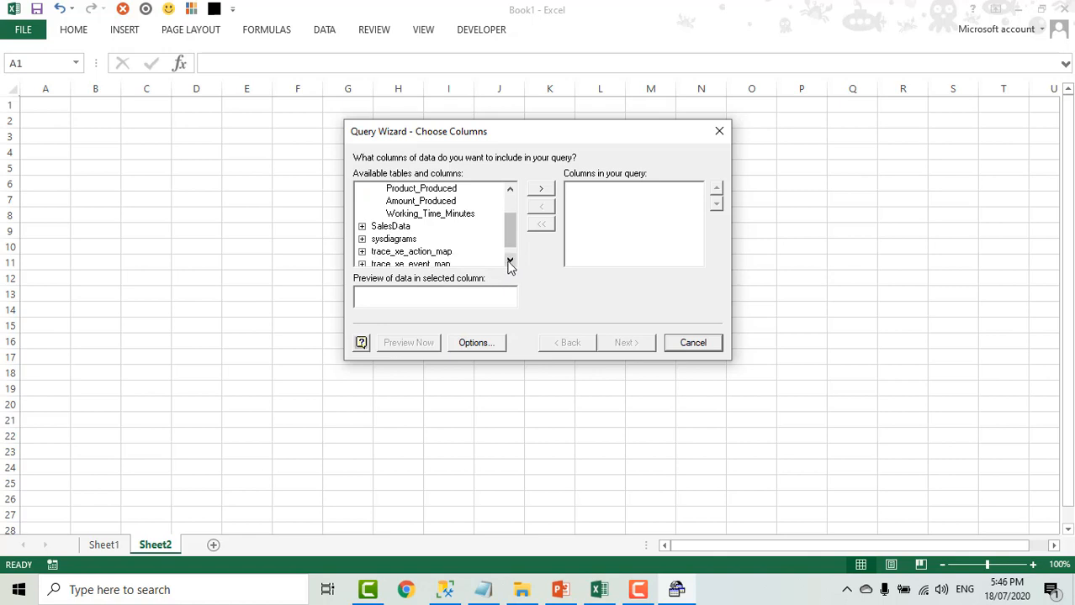
click(361, 227)
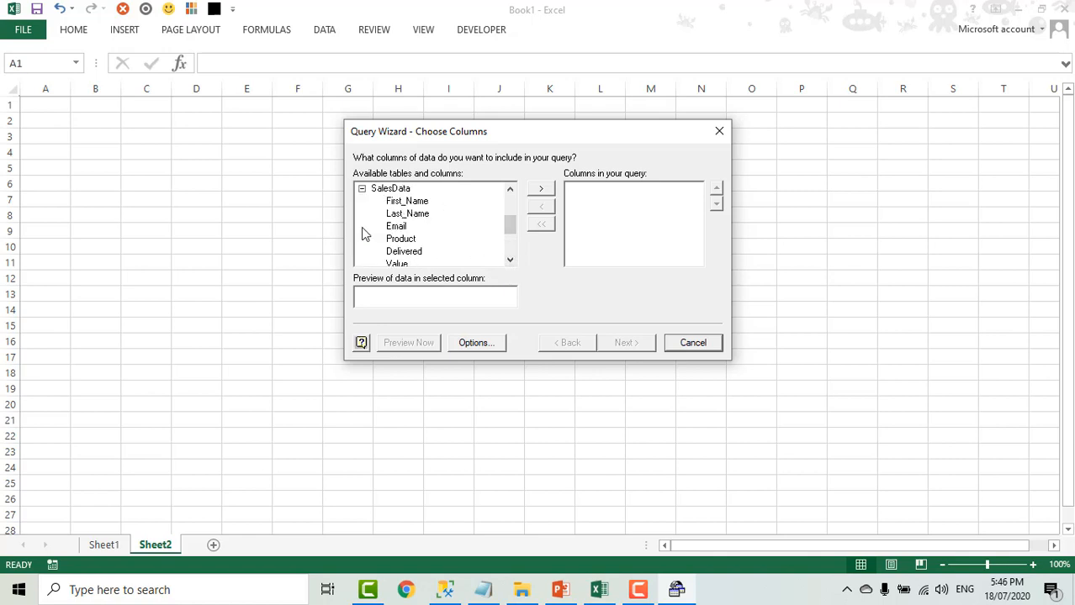
click(405, 190)
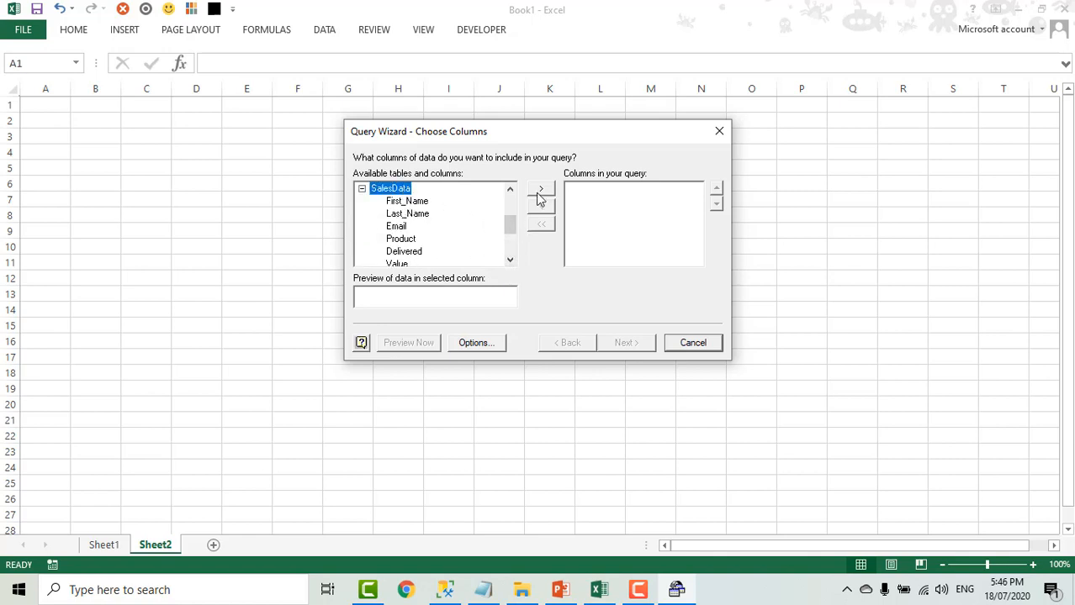
click(540, 189)
click(634, 342)
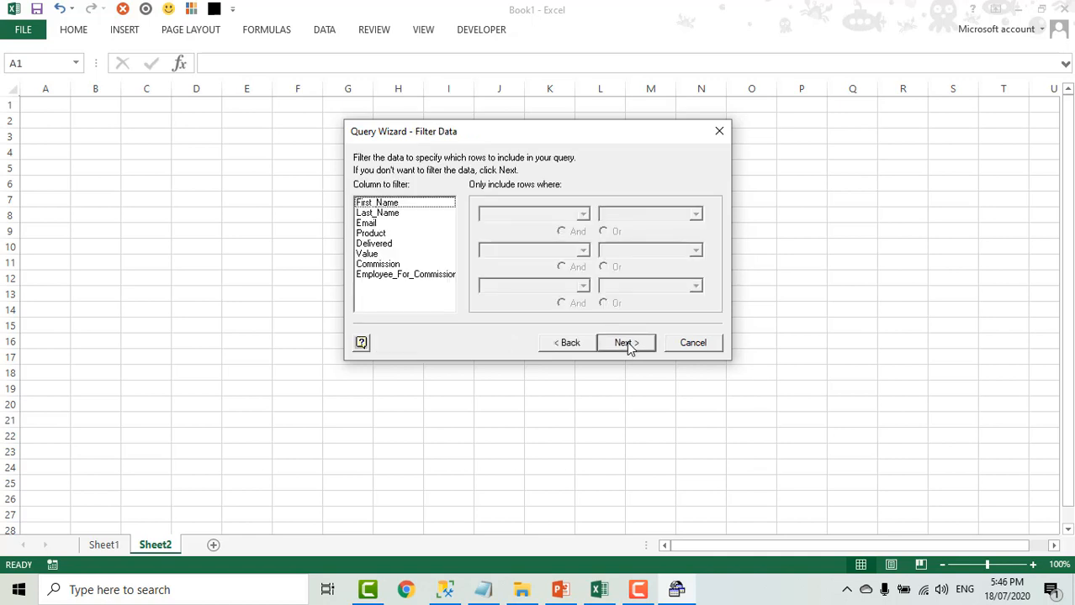
- Skip filtering and sorting, and finish the wizard by opening the SalesData query in Microsoft Query
click(624, 343)
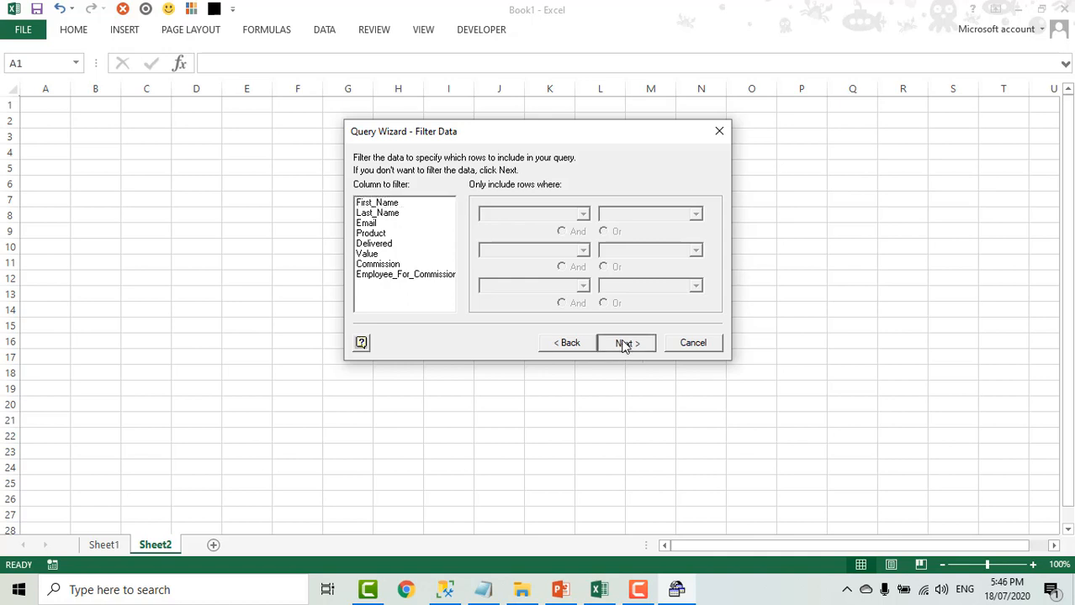
click(624, 344)
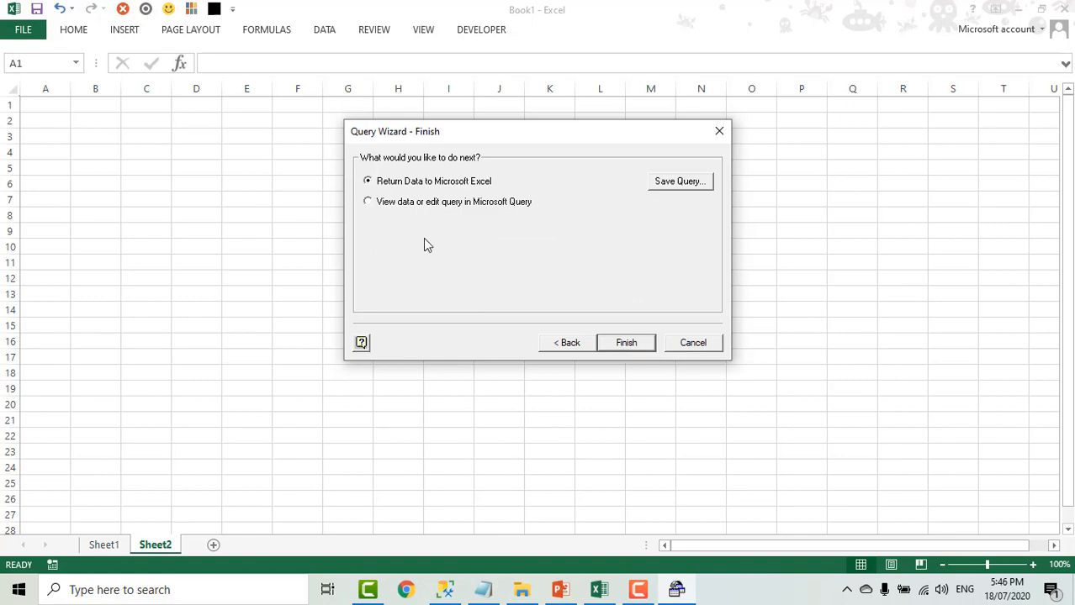
click(383, 203)
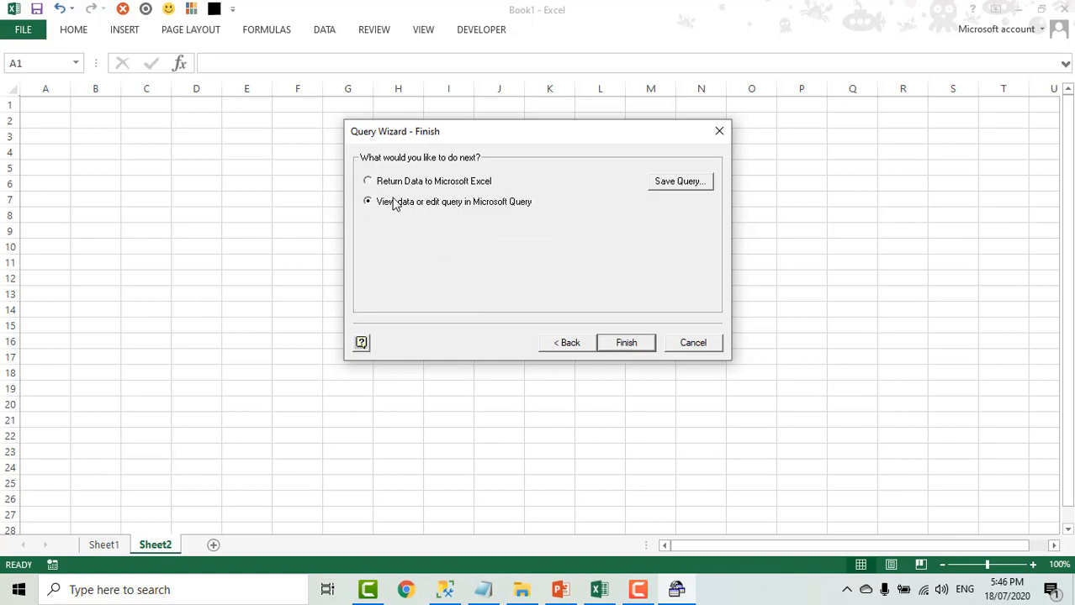
click(633, 348)
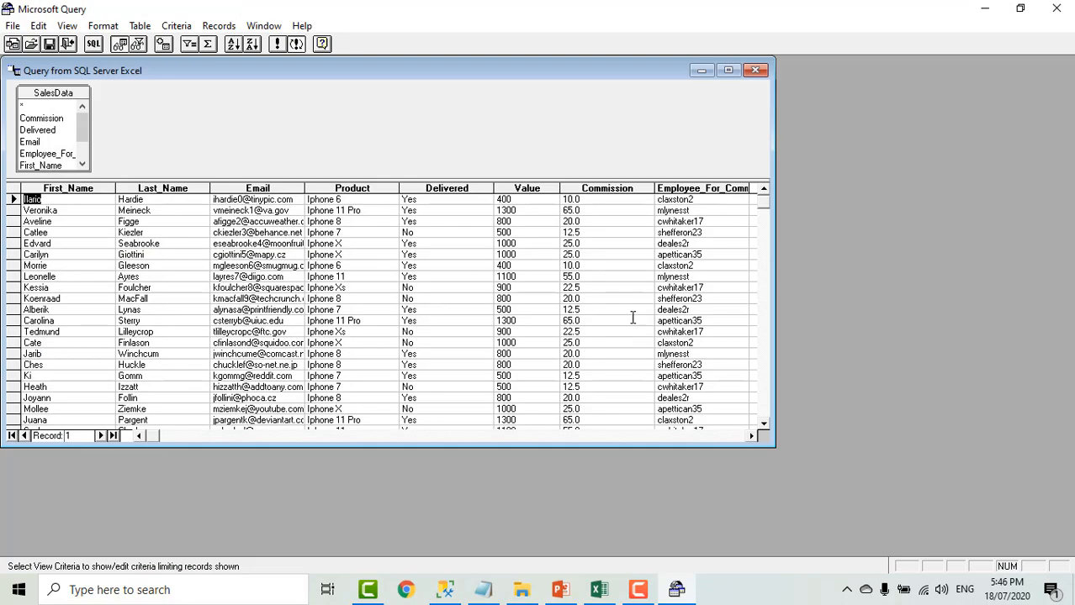
- Start a new criterion for the query based on the Product field
click(176, 27)
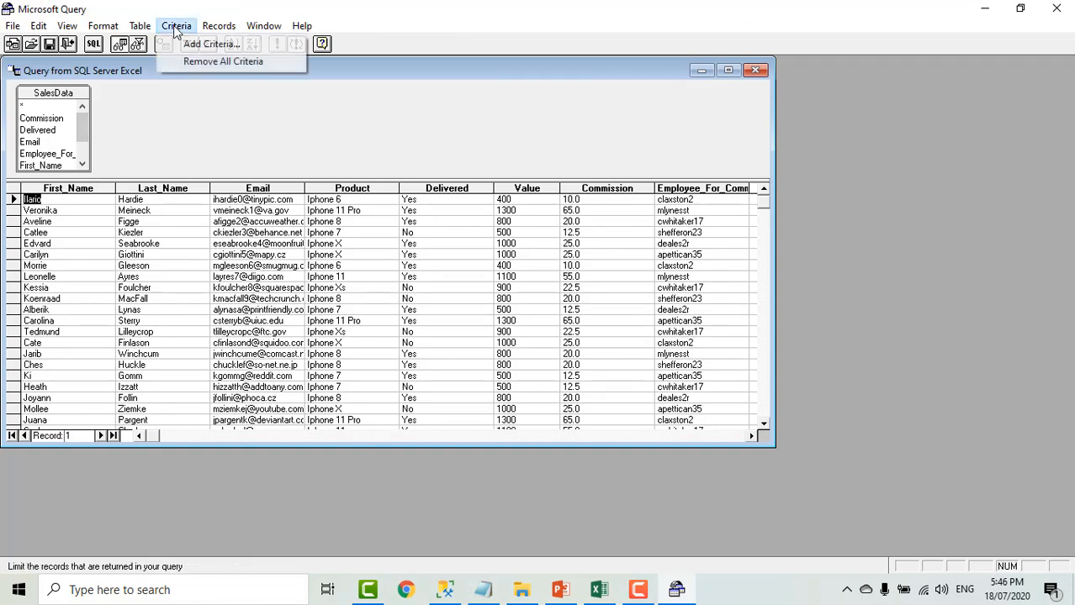
click(204, 48)
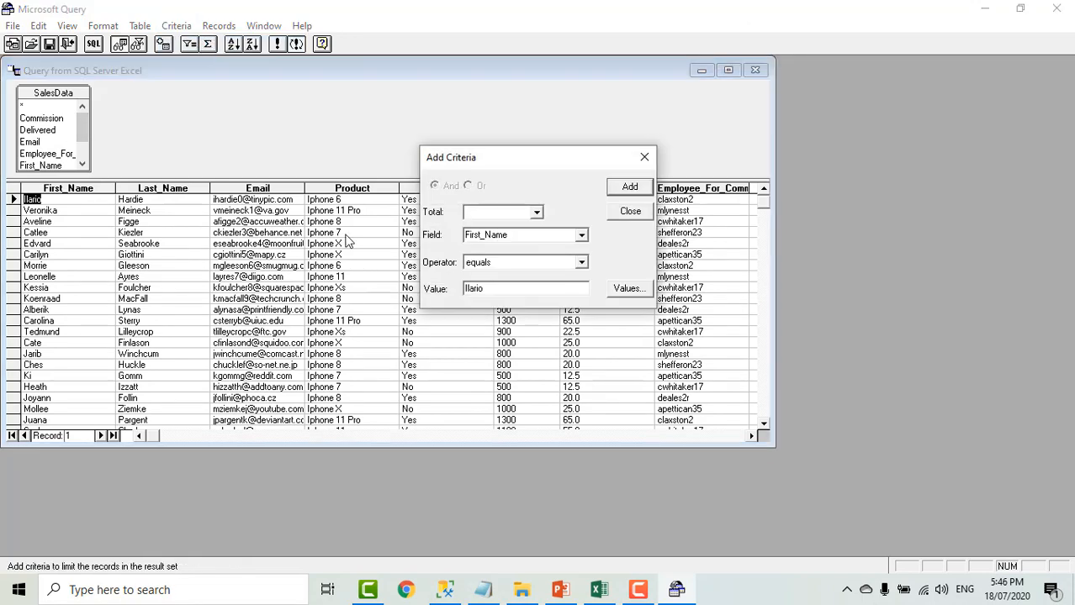
click(581, 236)
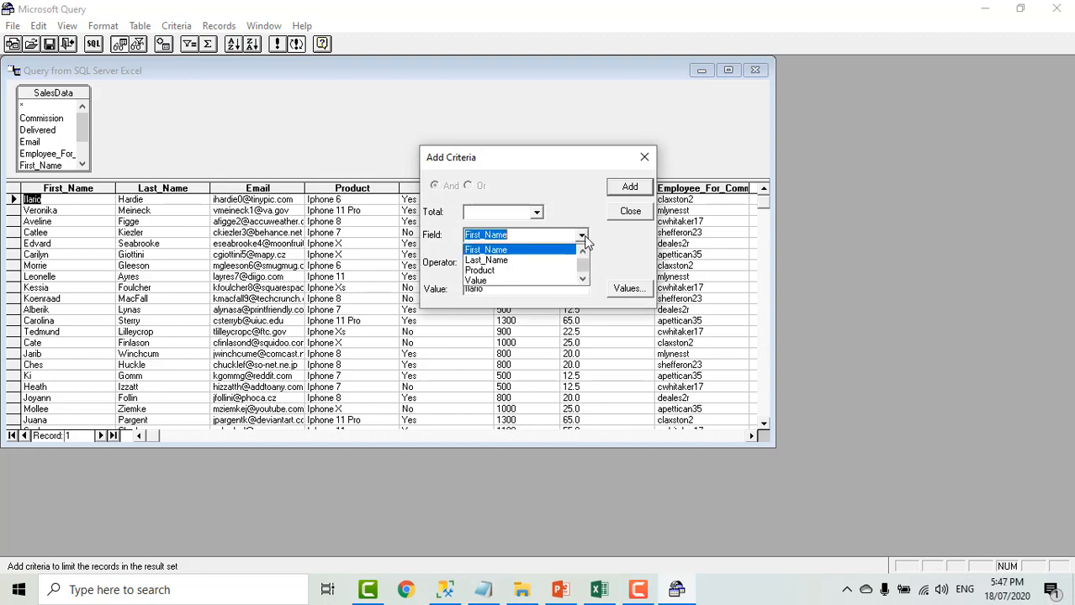
click(541, 271)
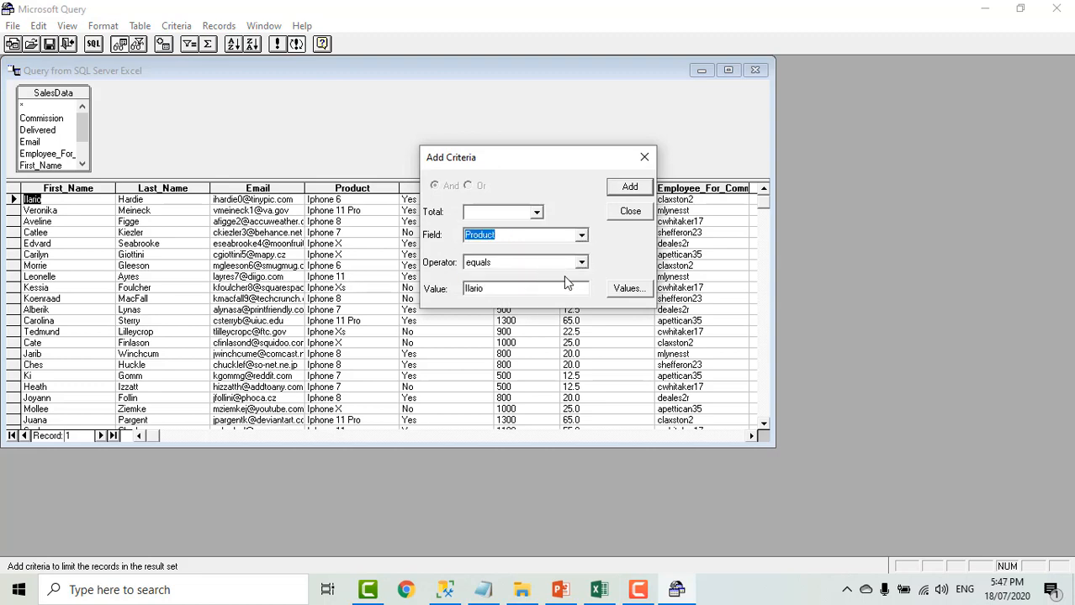
click(505, 289)
drag(502, 289, 459, 289)
- Look through the comparison operators available for the Product criterion, leaving equals selected
click(581, 263)
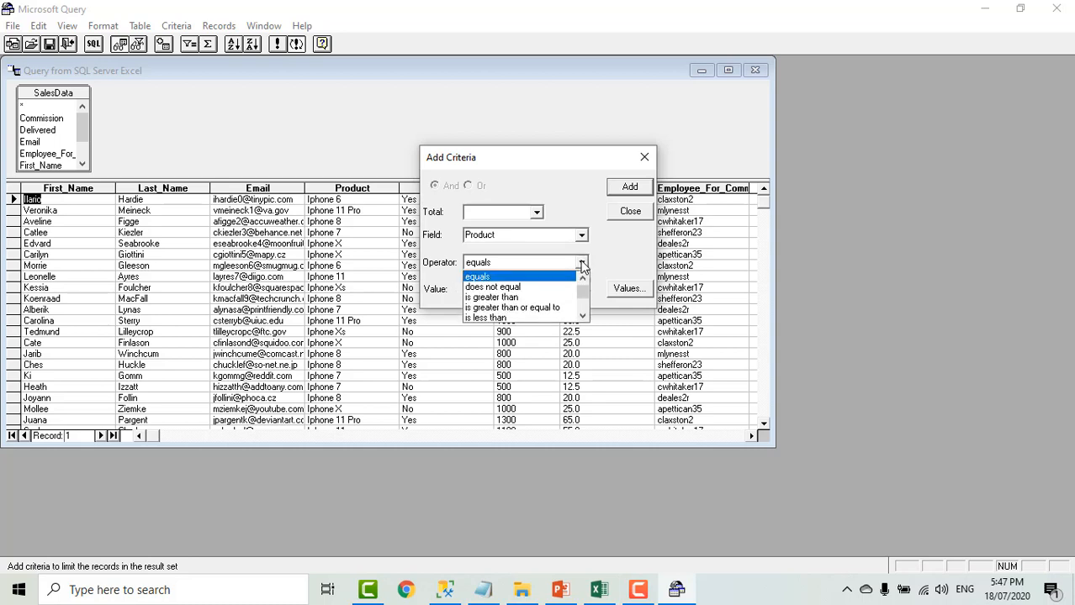
scroll(524, 307, down, 2)
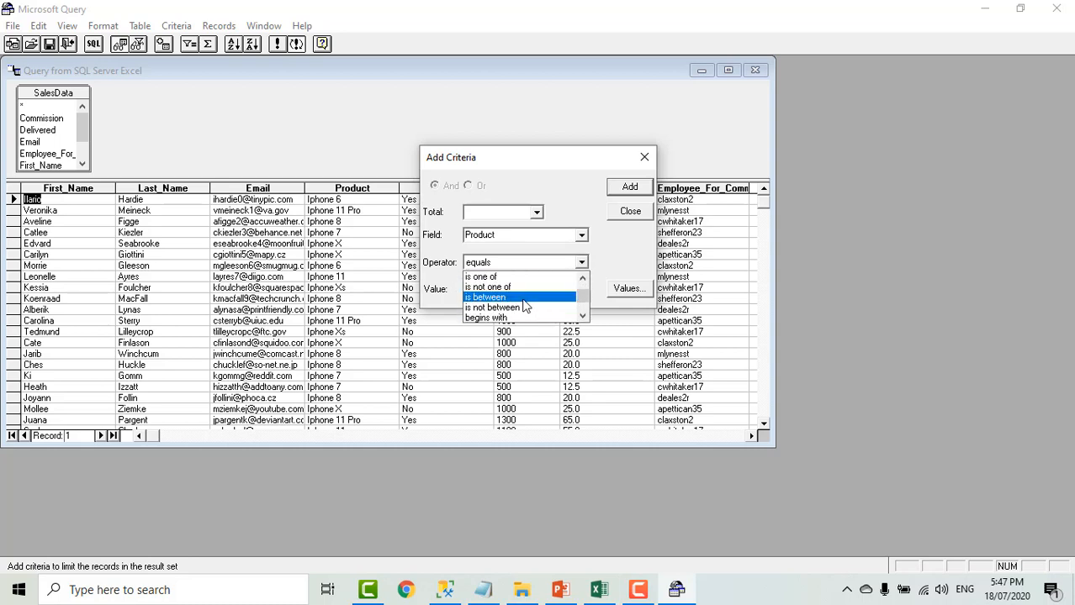
scroll(523, 306, down, 2)
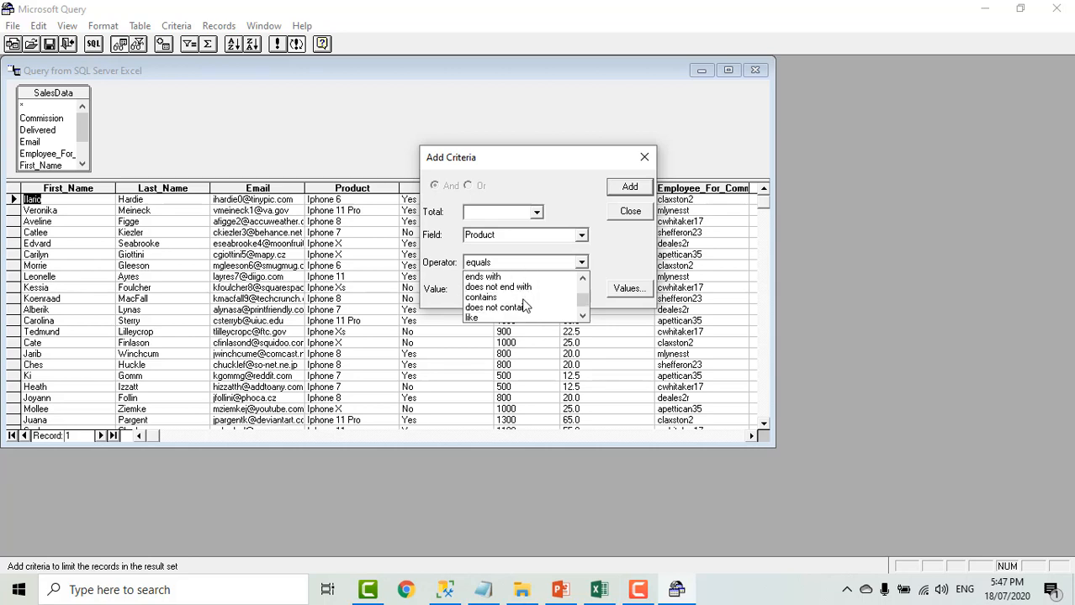
scroll(539, 313, down, 2)
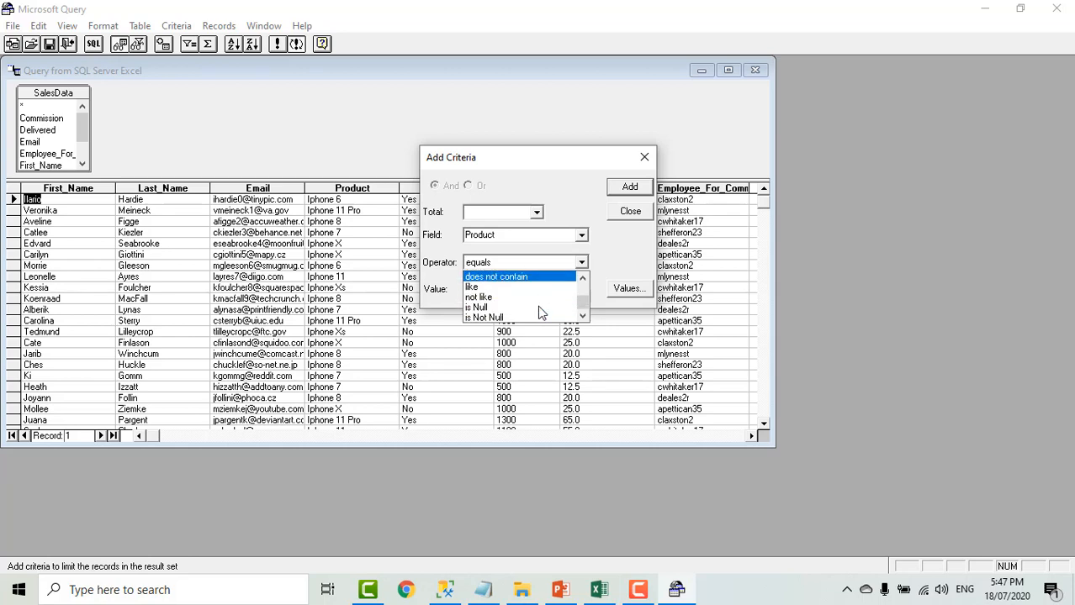
scroll(539, 313, up, 4)
scroll(539, 313, up, 3)
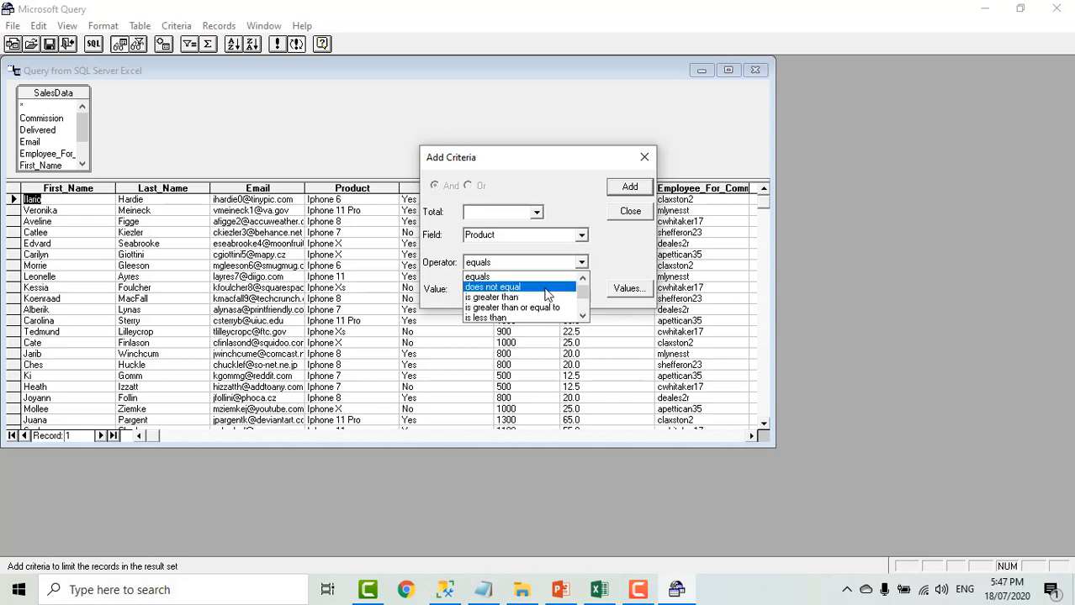
scroll(545, 294, up, 1)
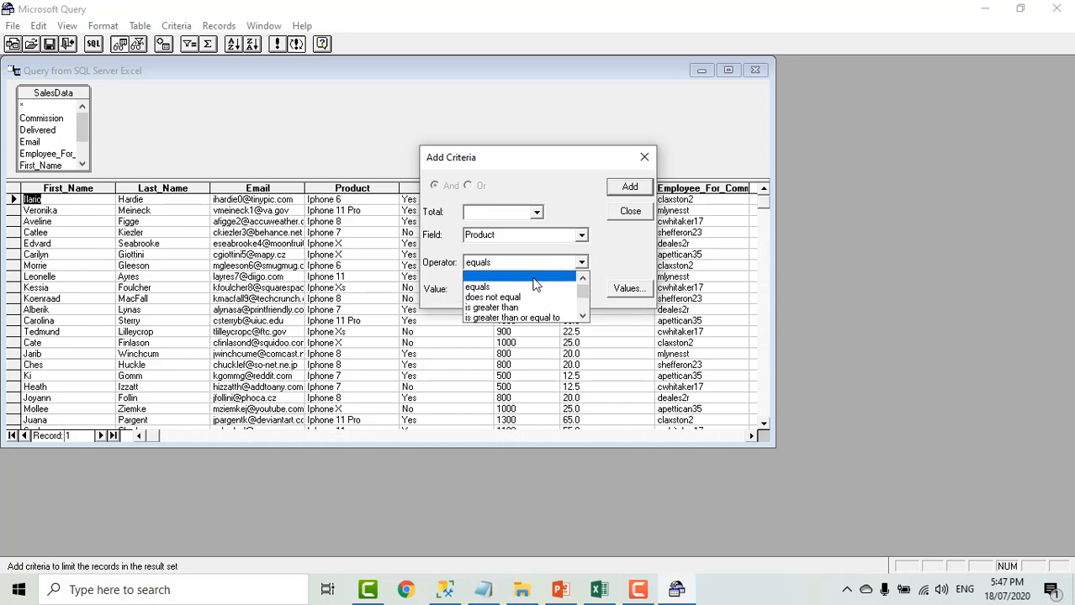
click(596, 269)
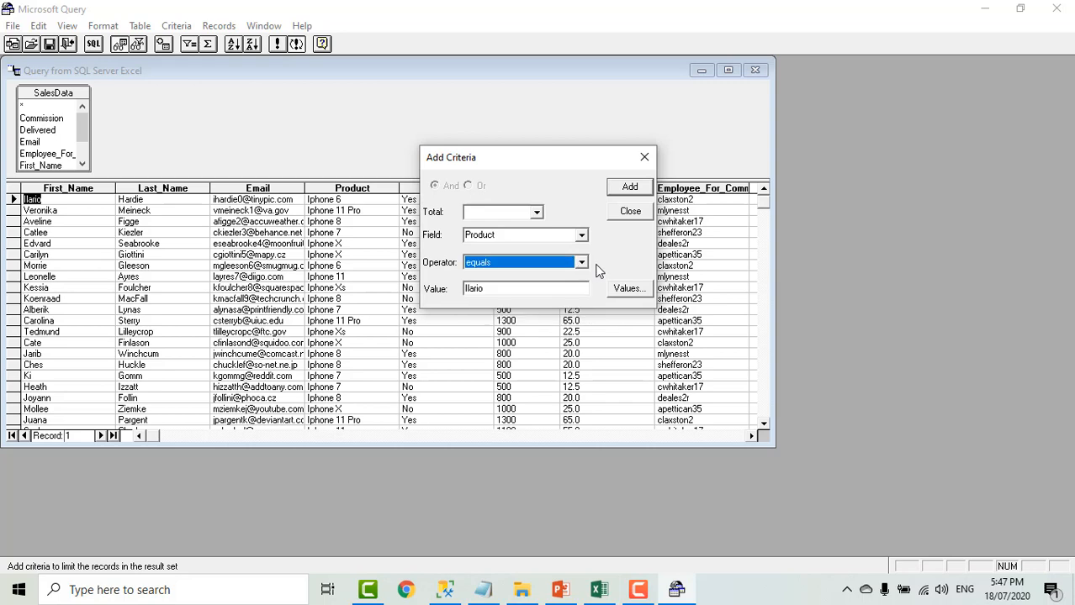
- Set the Product criterion's value to Iphone 7 and add it to the query
drag(520, 285, 442, 293)
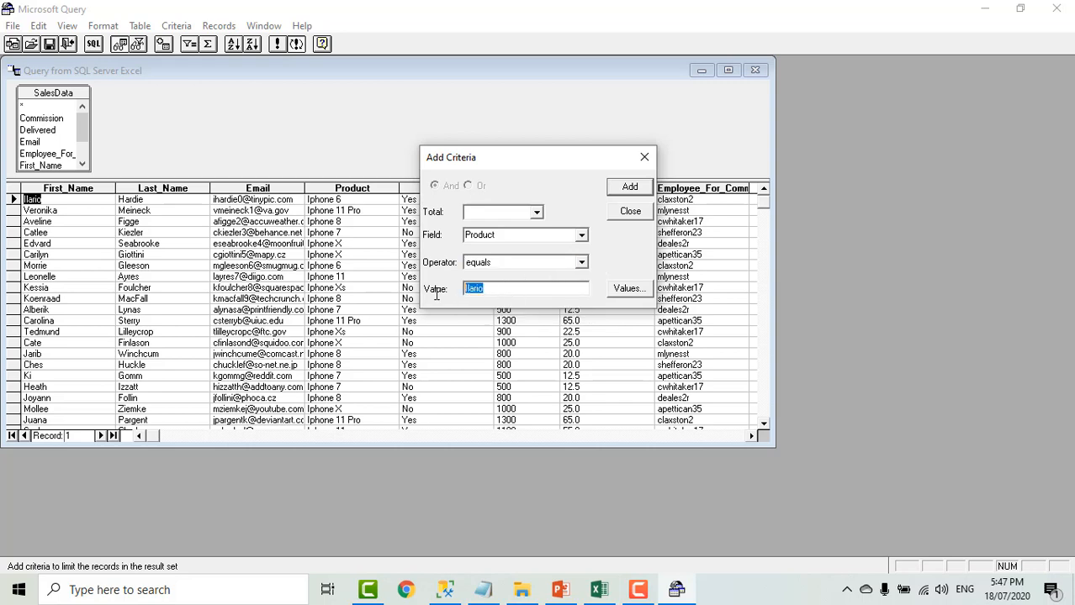
text(Iphone 7)
click(630, 187)
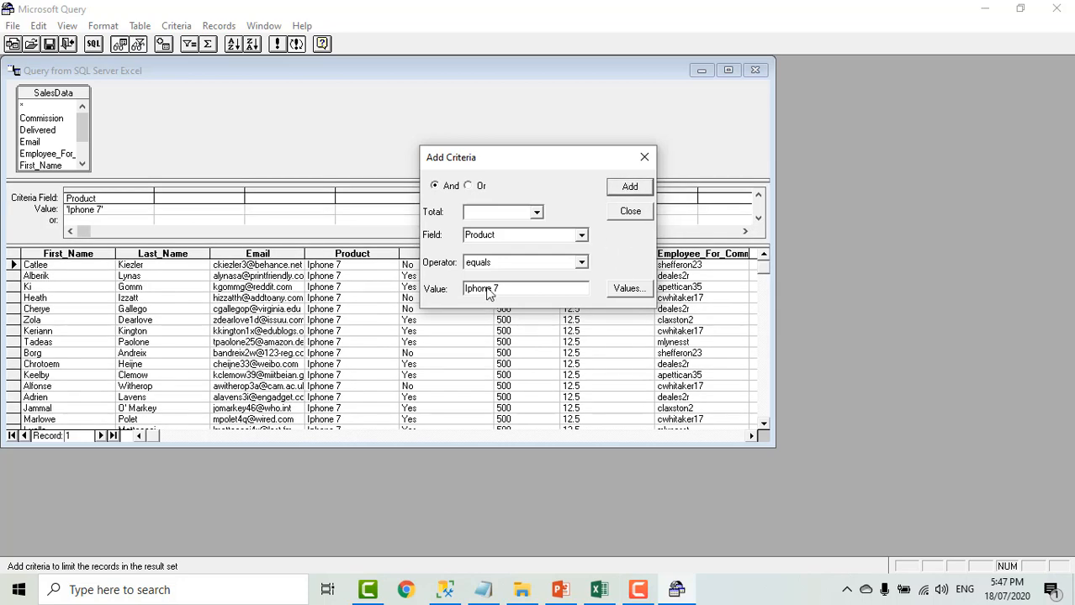
click(630, 212)
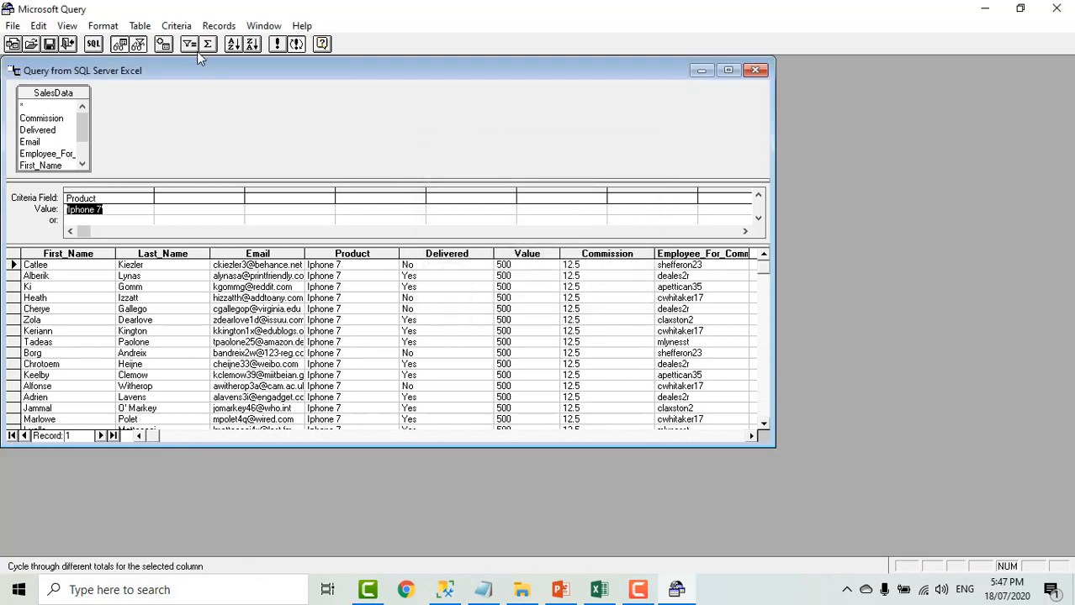
- Add a second criterion to the query requiring the Delivered field to equal No, combined with And
click(182, 26)
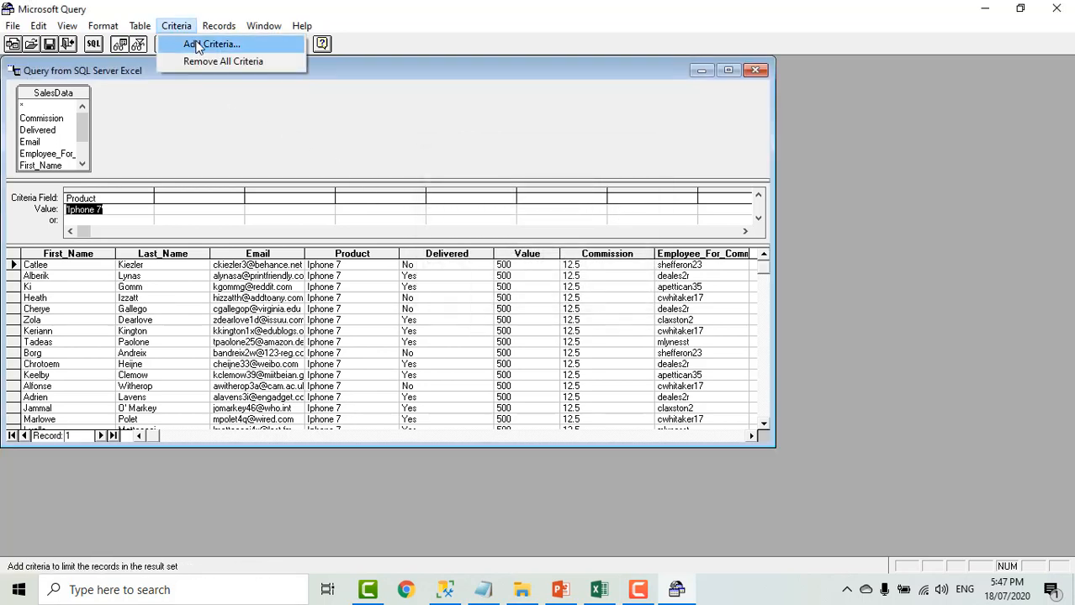
click(198, 48)
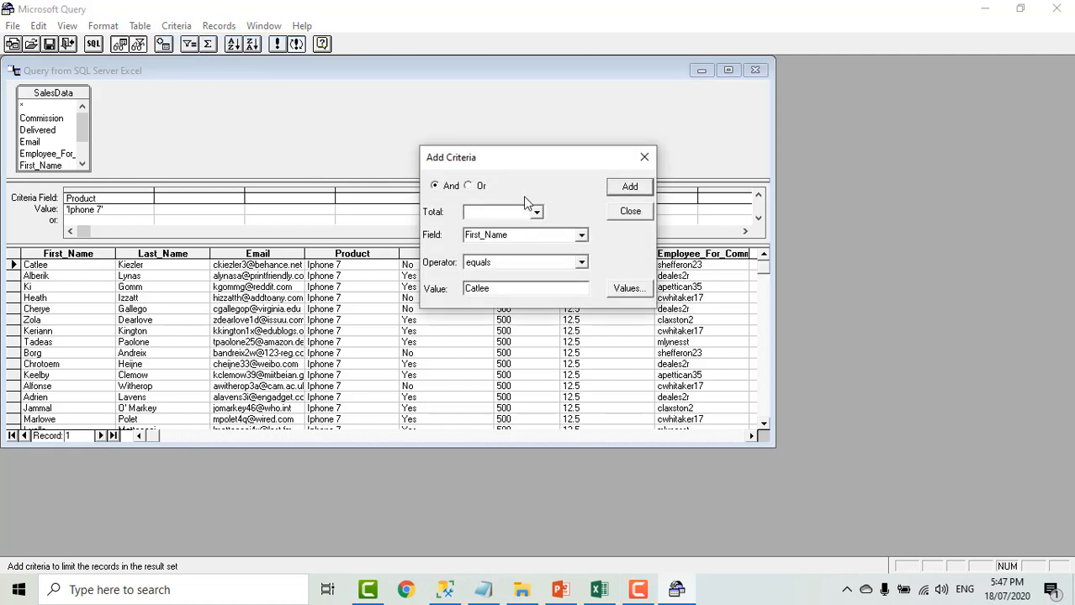
click(580, 236)
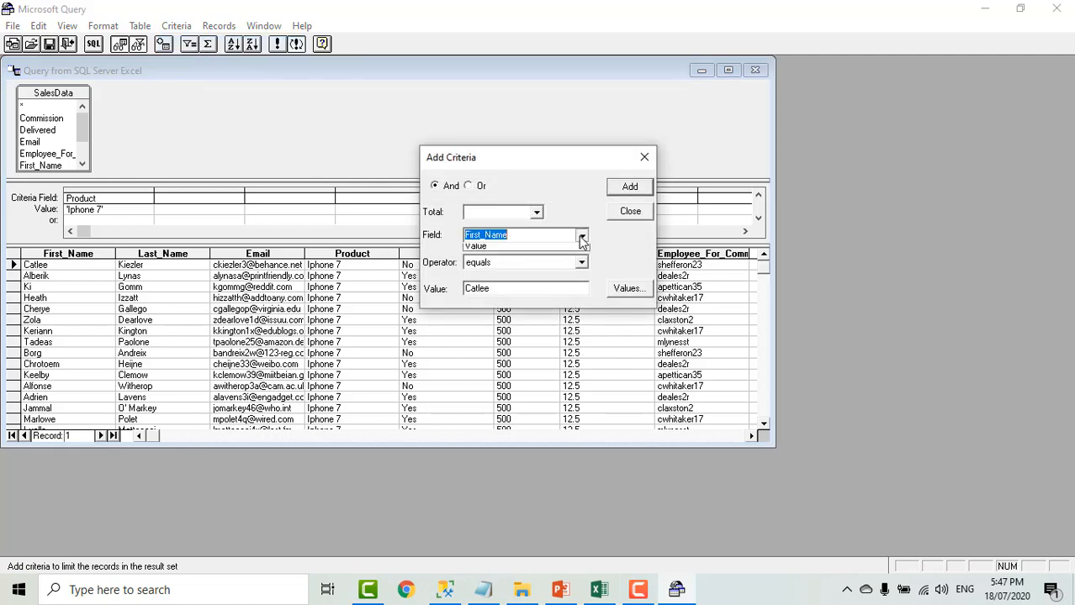
scroll(545, 274, up, 2)
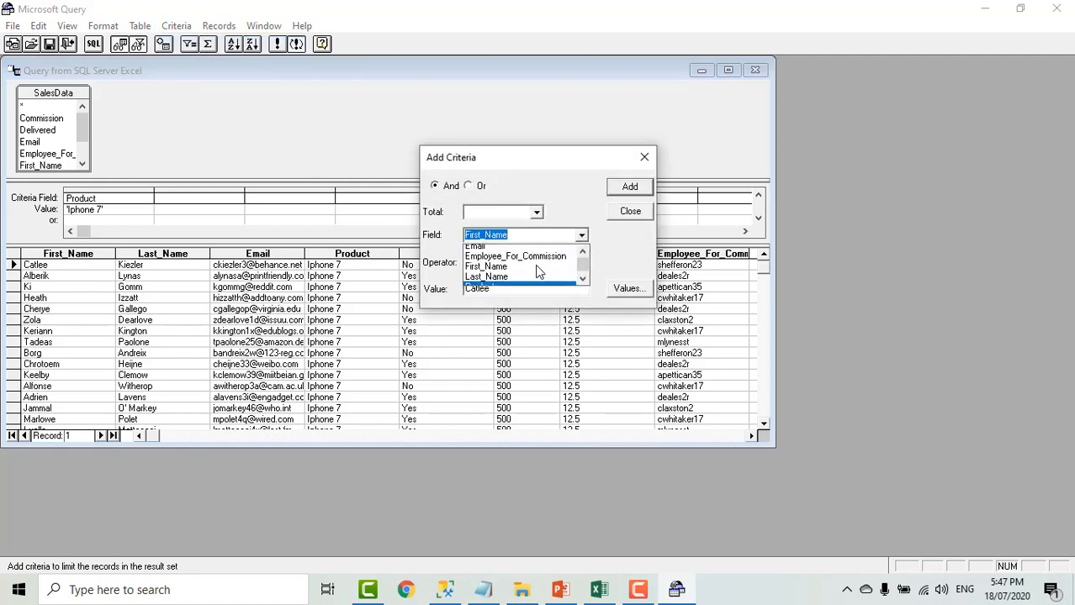
click(501, 262)
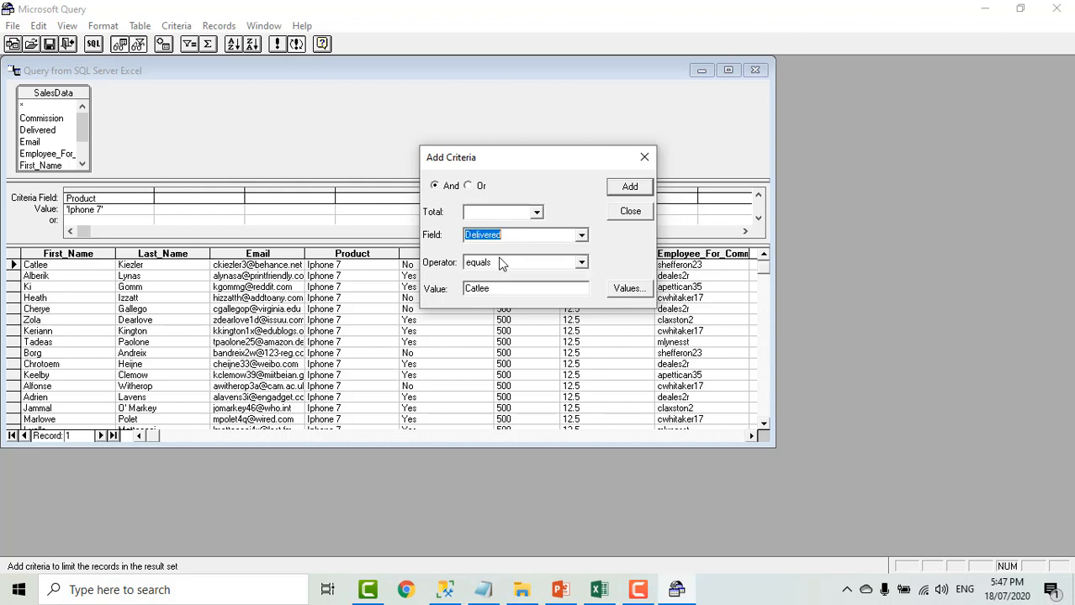
click(503, 289)
double_click(482, 286)
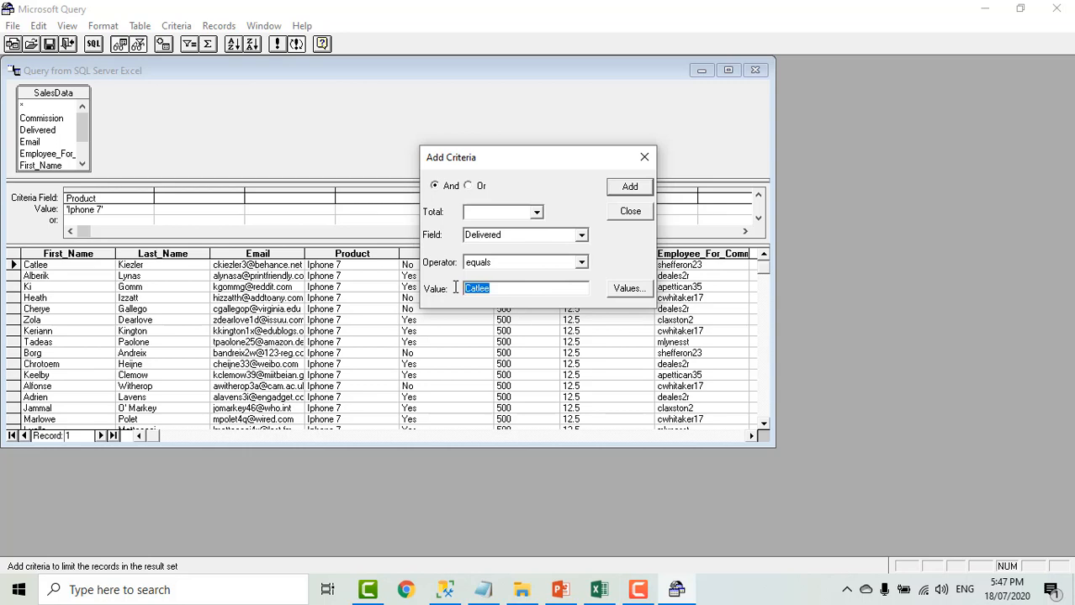
text(No)
click(630, 187)
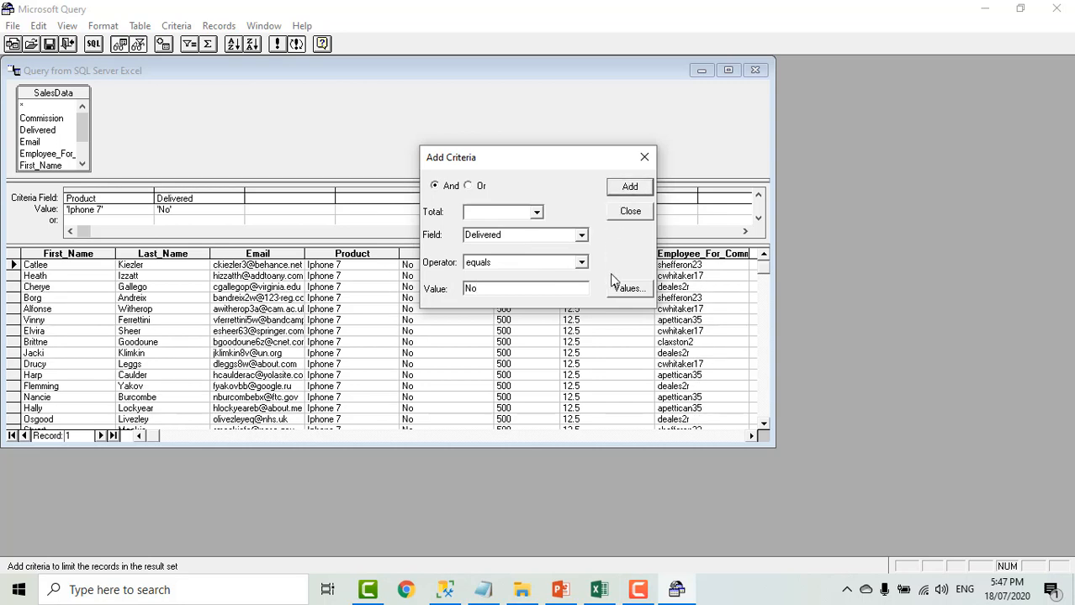
click(631, 212)
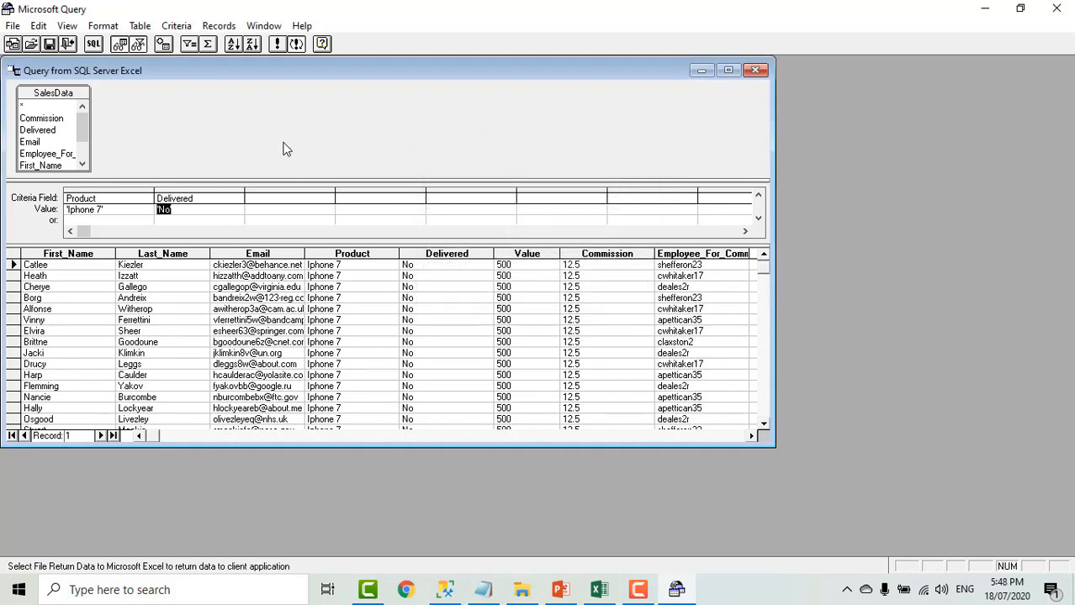
- Save the query in the Queries folder as Query from SQL Server Excel_Iphone_Not_Delivered
click(49, 46)
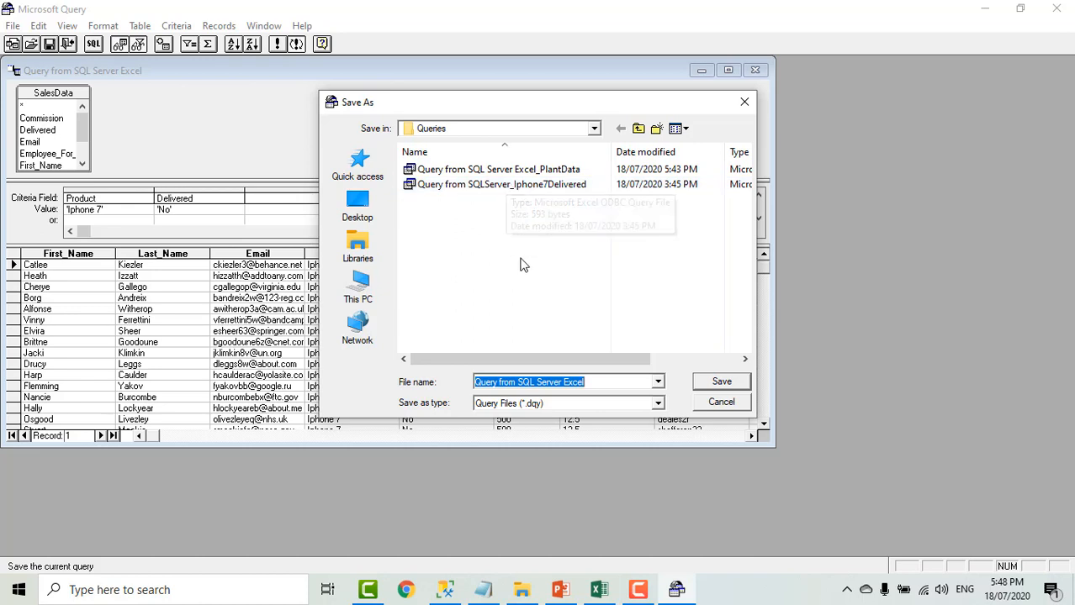
click(594, 383)
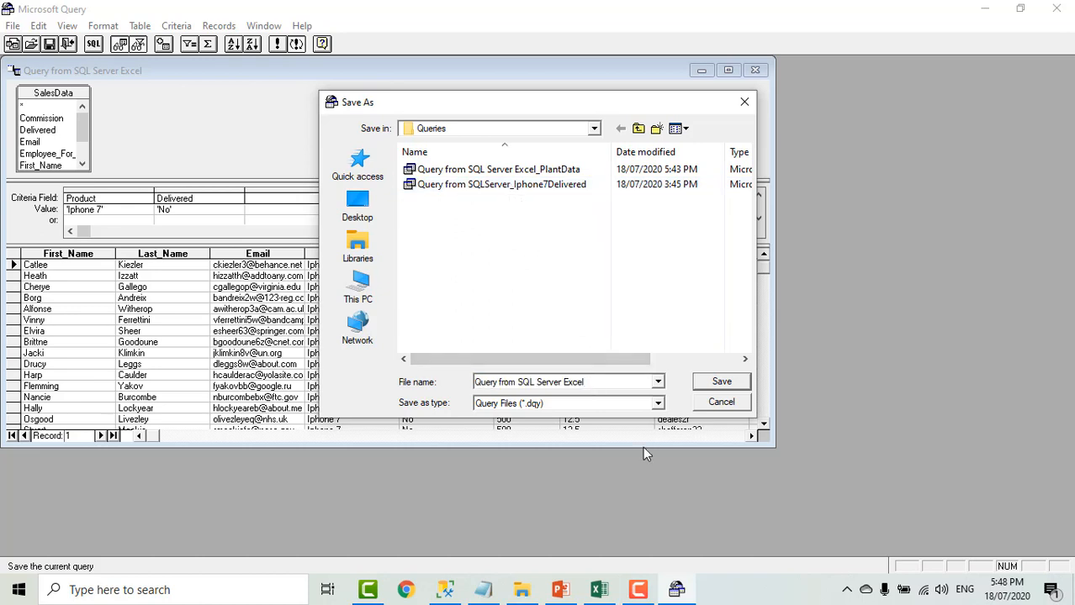
text(_)
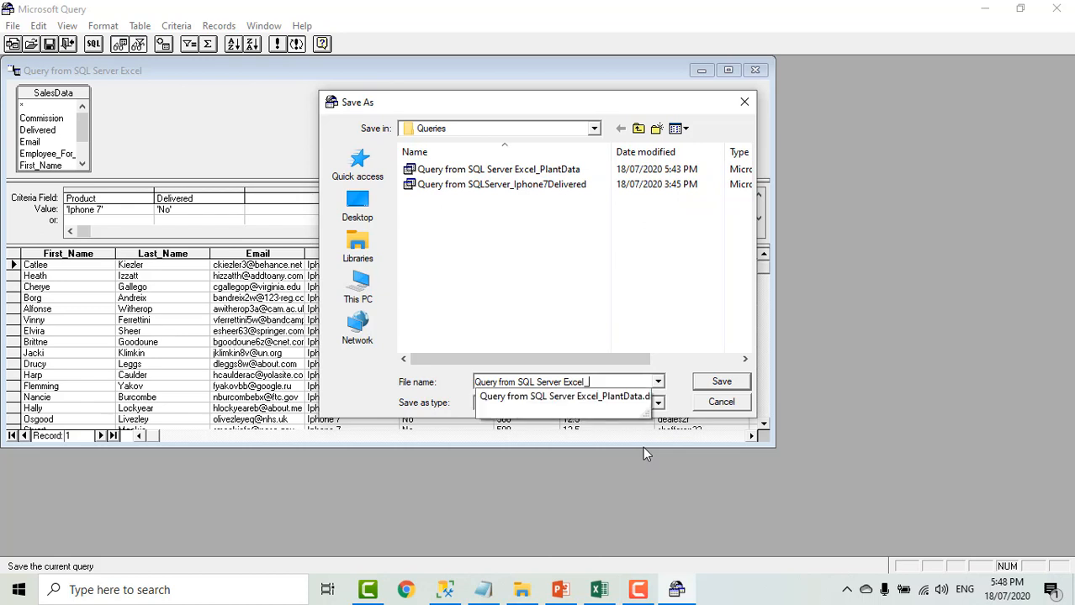
text(Ip)
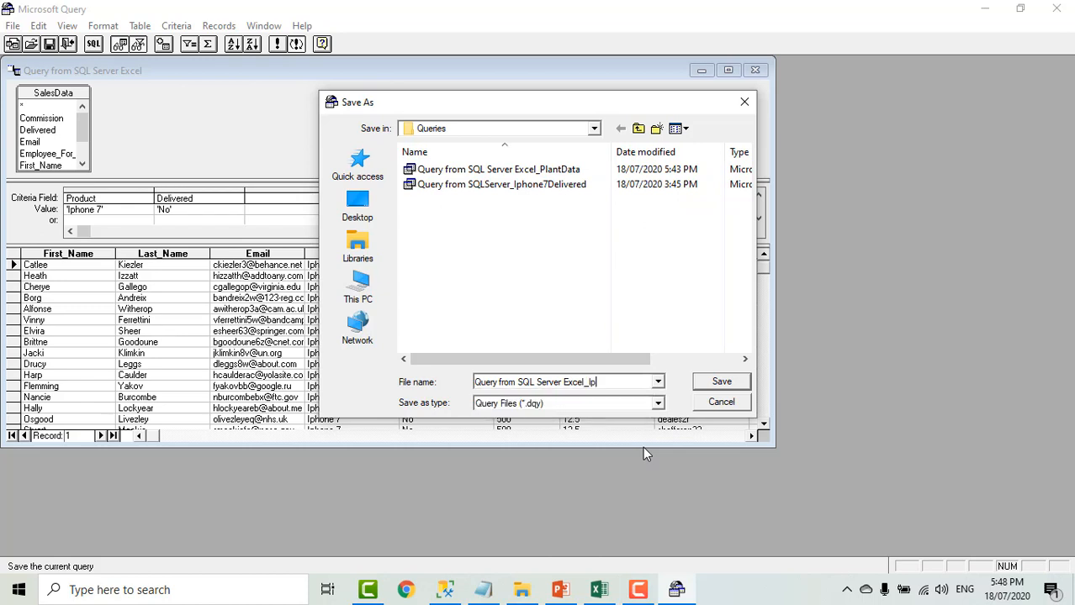
text(hone_Not_Delivere)
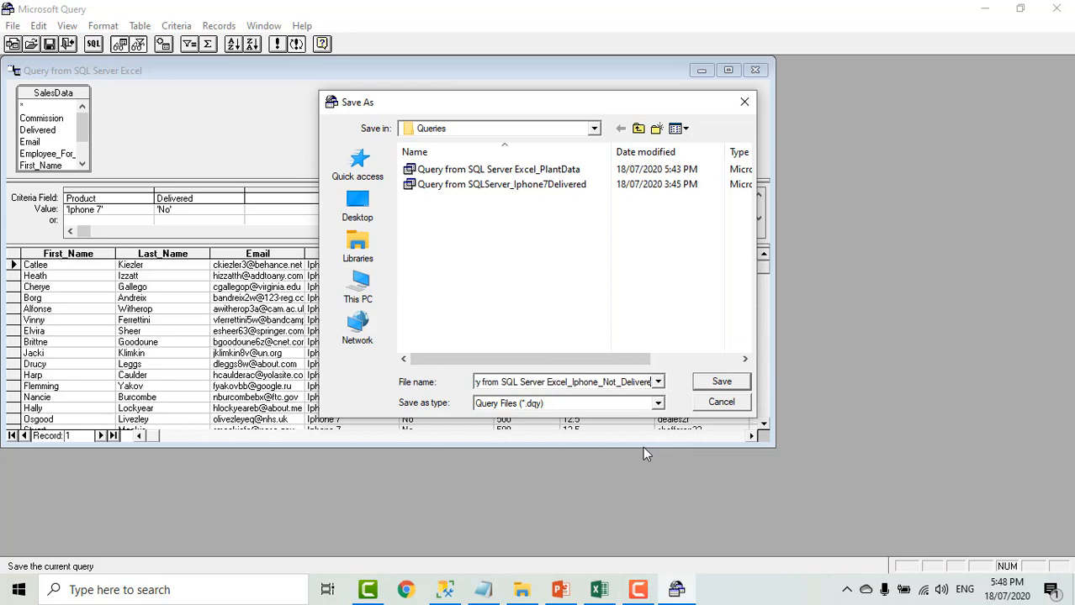
text(d)
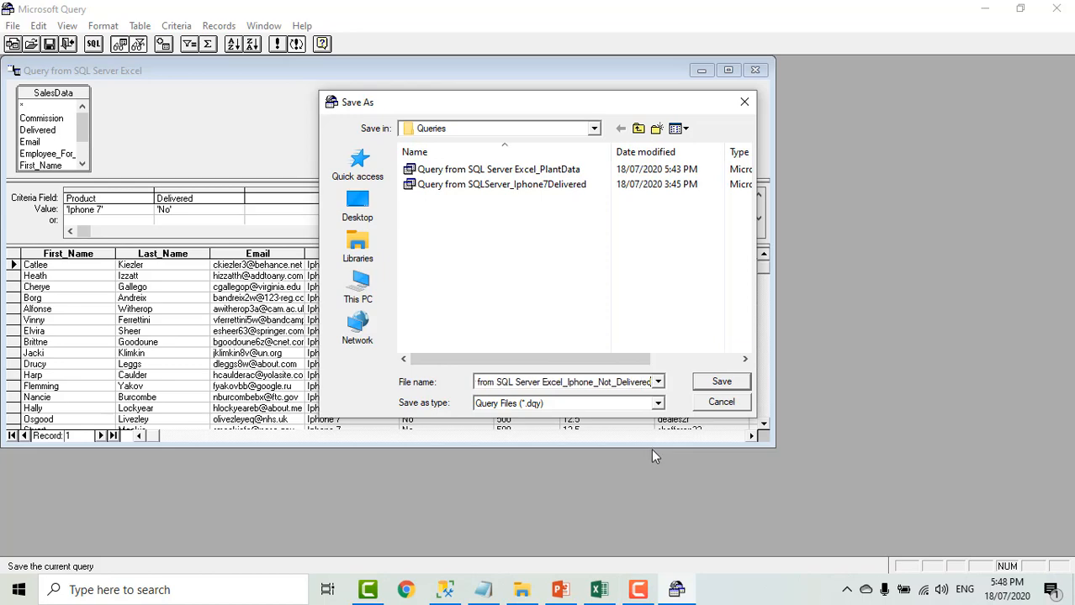
click(721, 383)
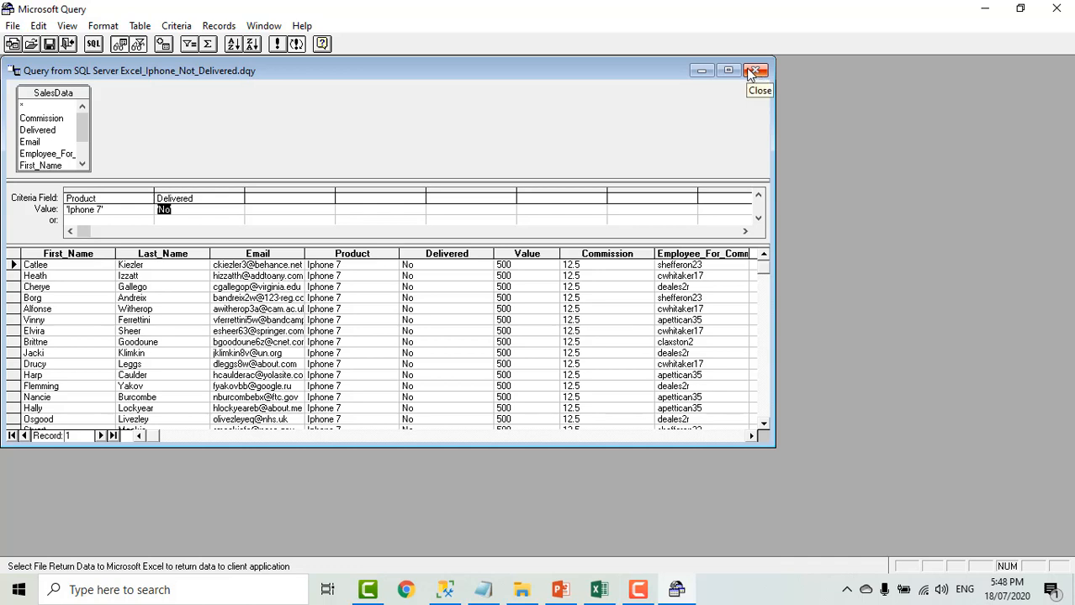
- Return the query data to Excel as a PivotTable Report at cell A1 of the existing Sheet2
click(13, 26)
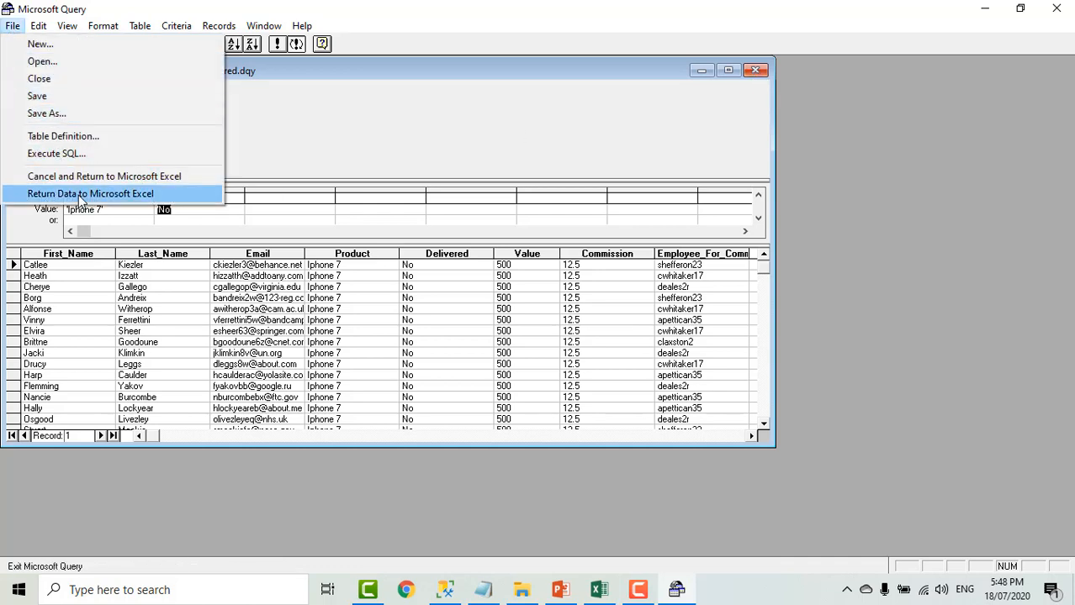
click(78, 195)
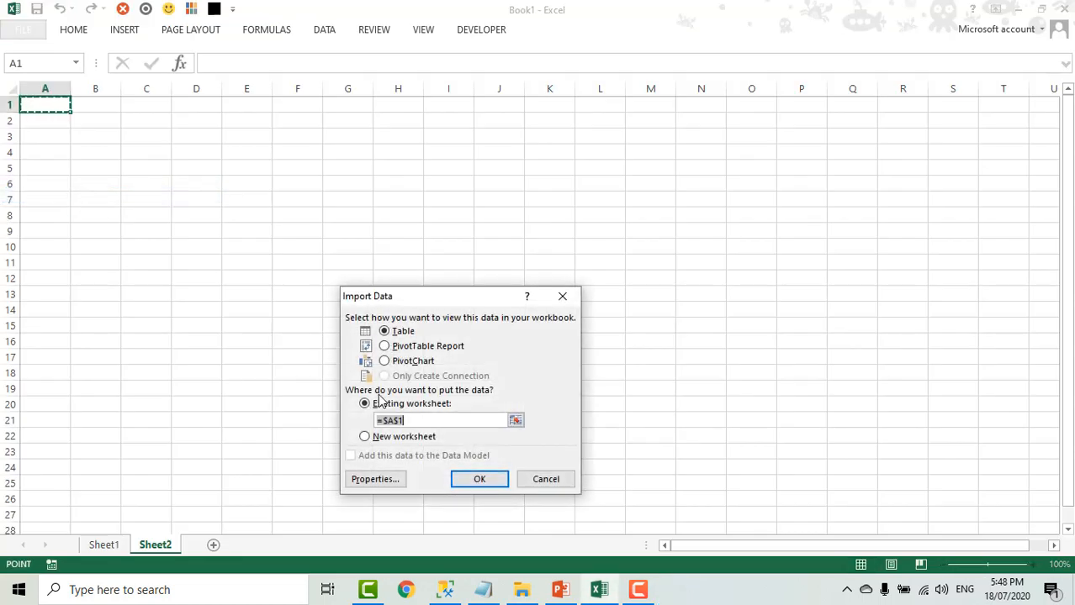
click(389, 349)
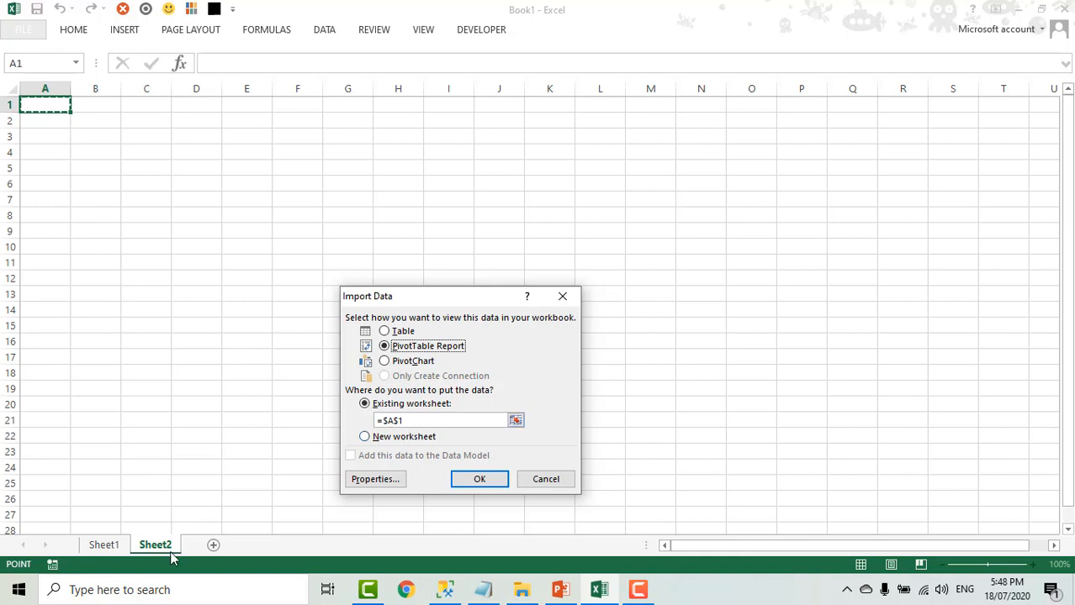
click(481, 482)
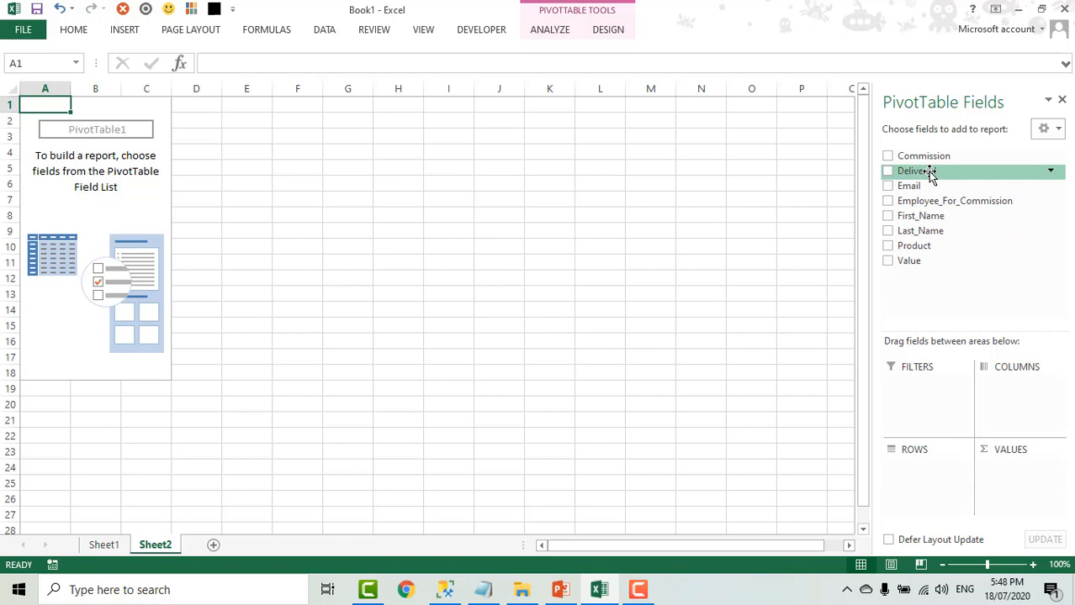
- Lay out the PivotTable with Delivered in columns, Value in values, and First_Name above Product in rows
drag(928, 172, 1028, 402)
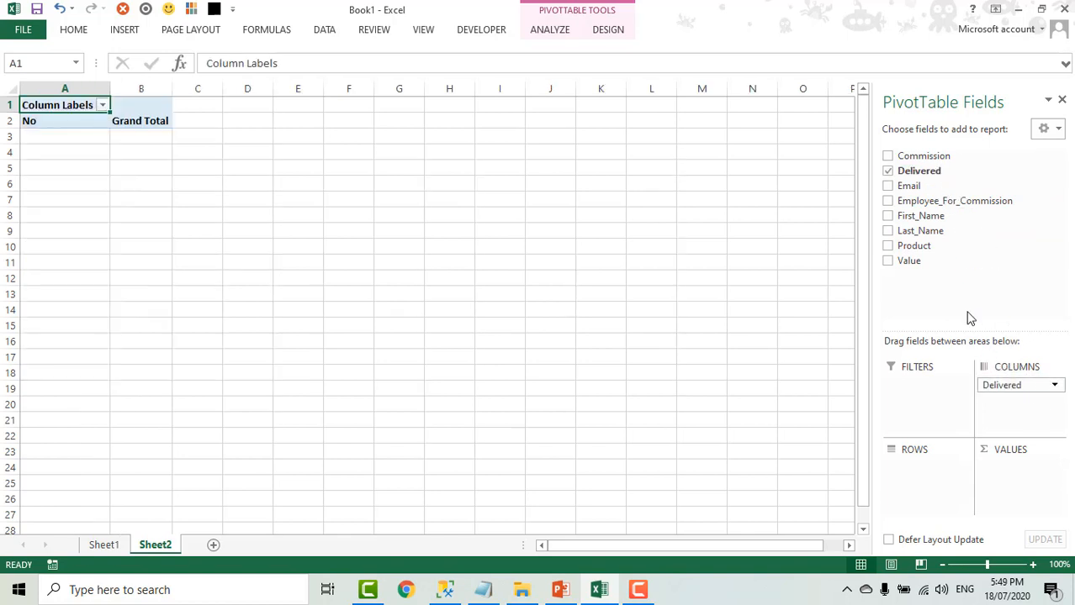
drag(920, 264, 1026, 501)
drag(931, 252, 925, 475)
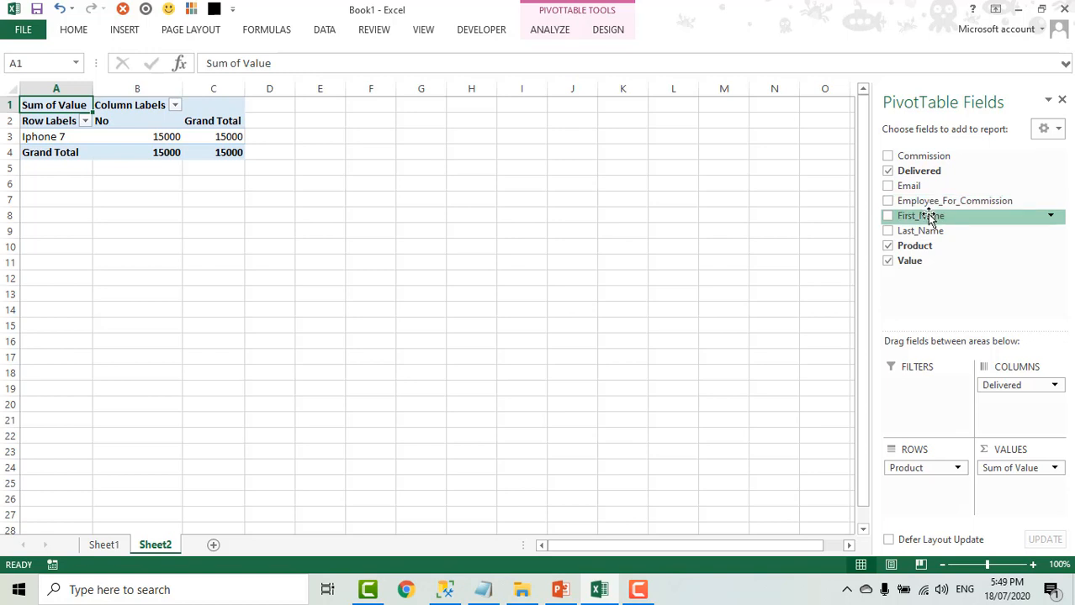
drag(930, 219, 925, 469)
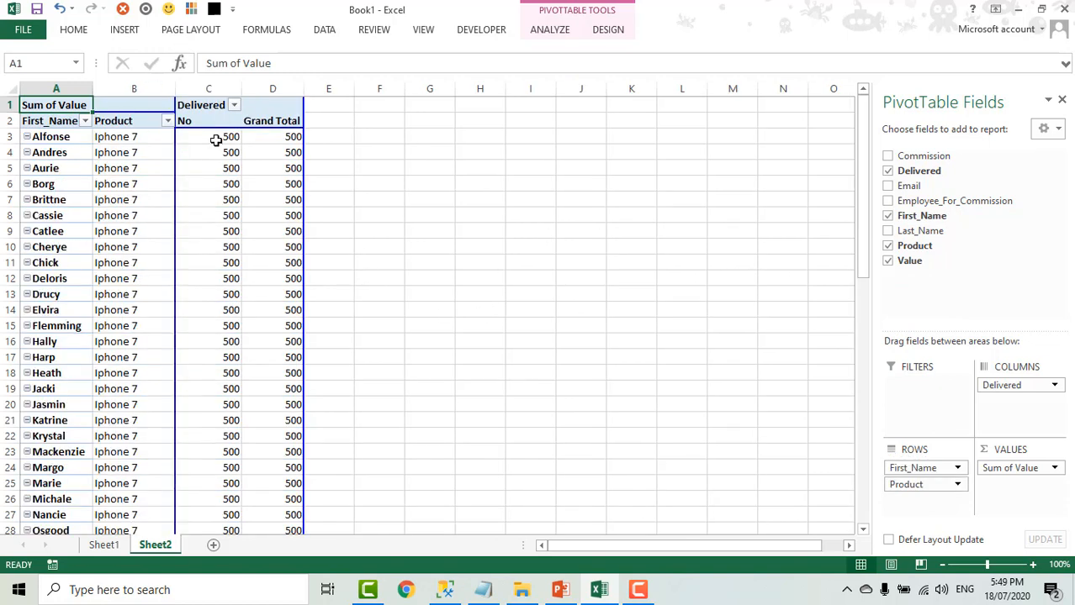
mouse_move(216, 136)
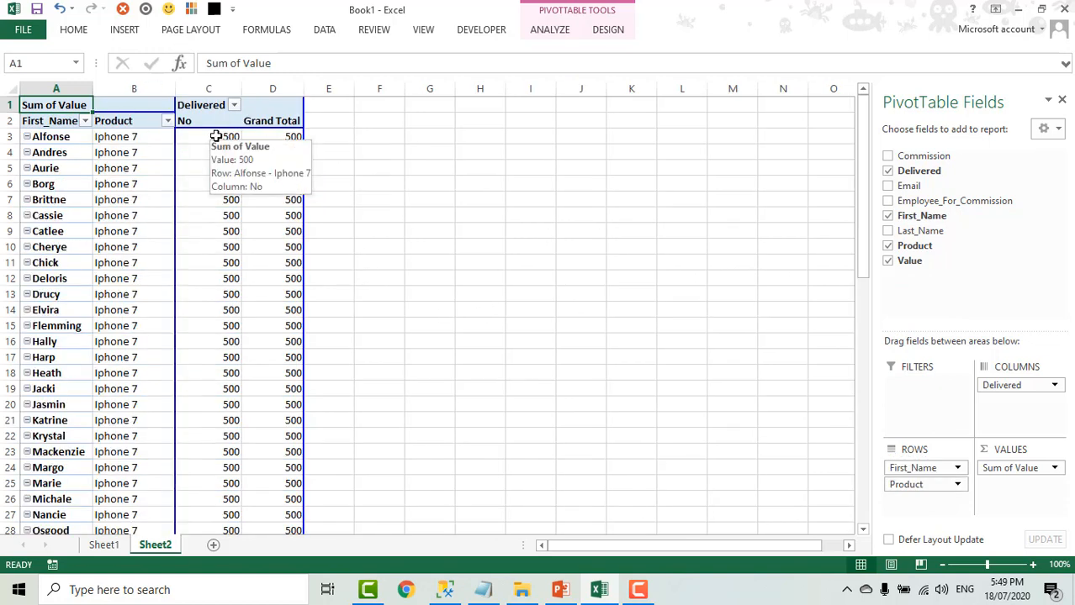
click(149, 145)
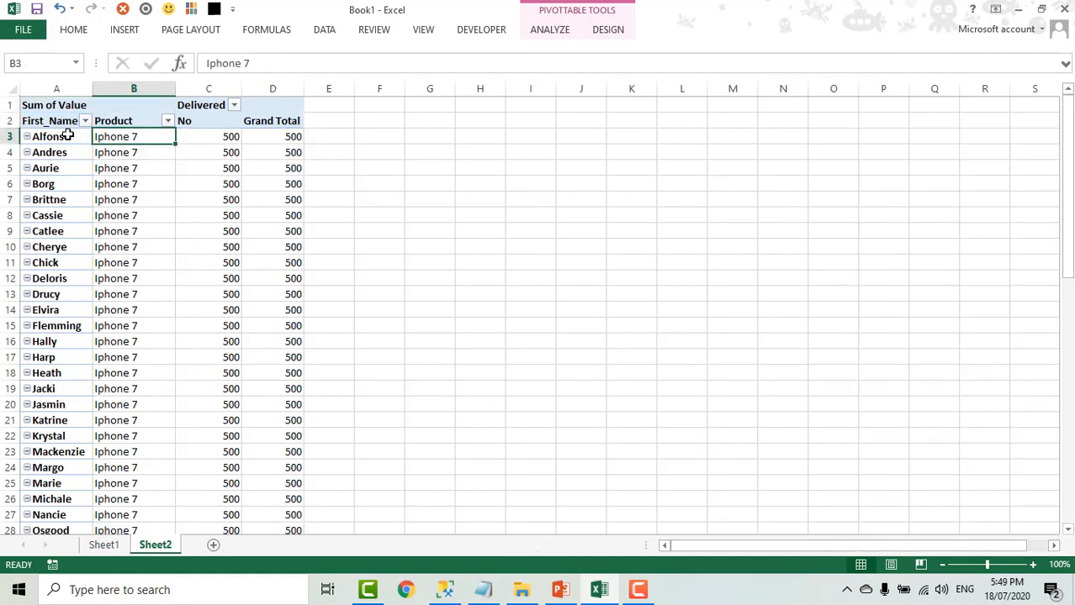
click(68, 135)
click(70, 139)
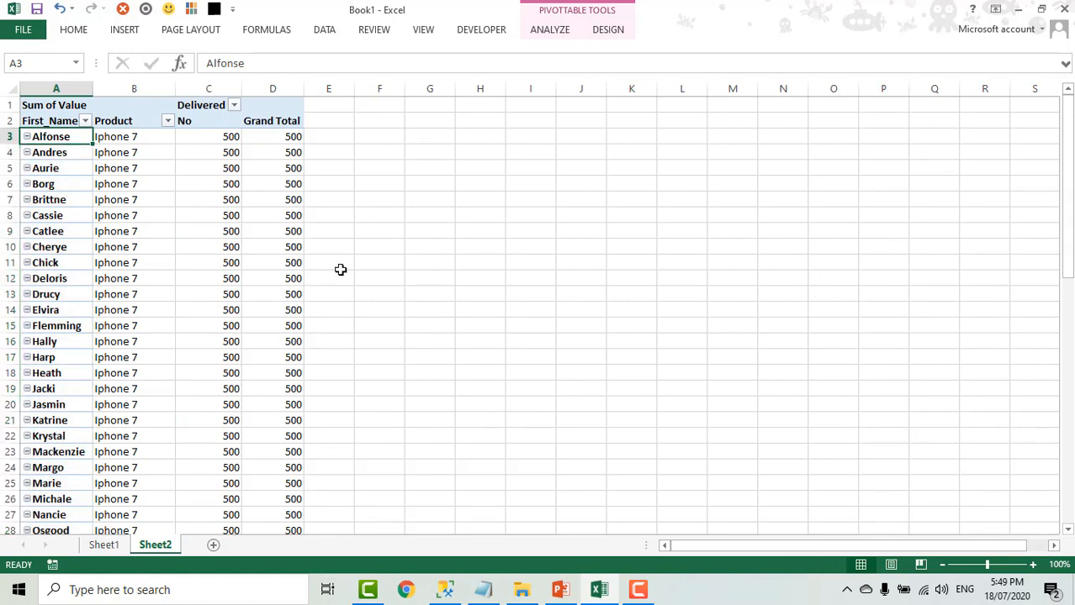
click(103, 545)
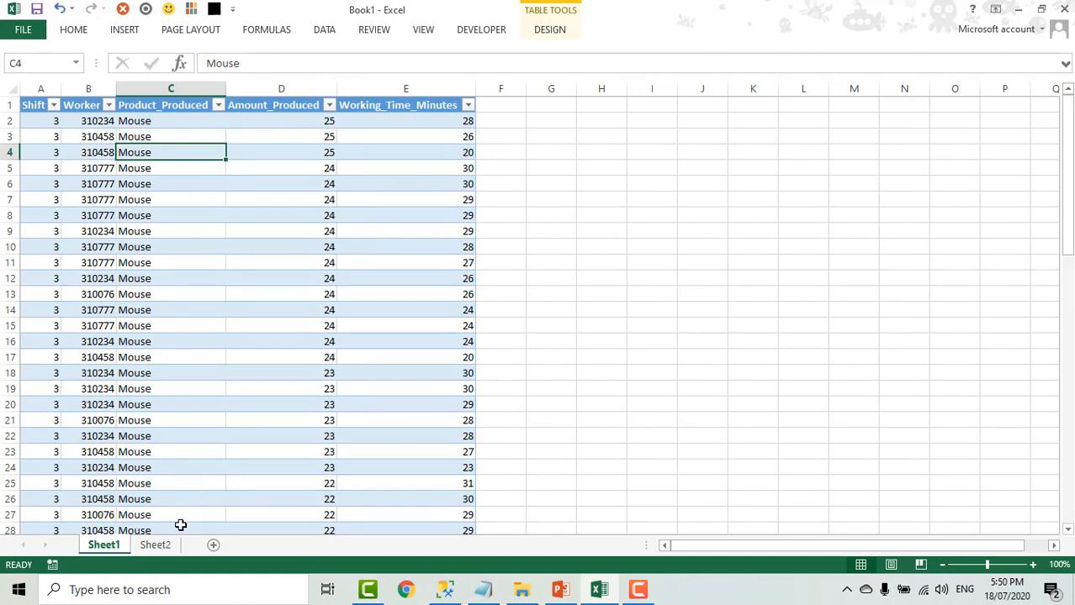
click(156, 545)
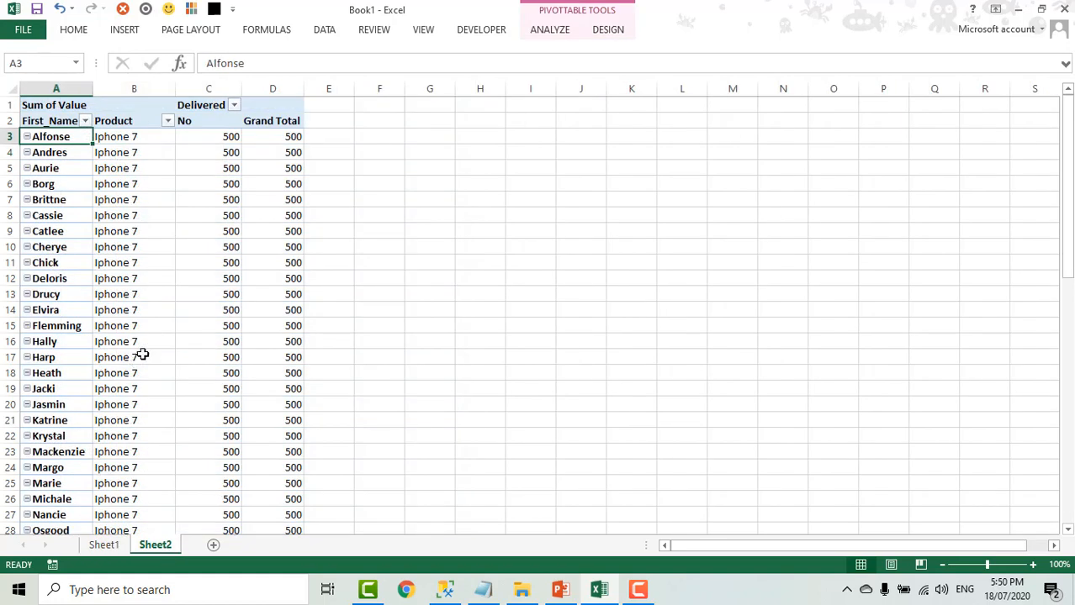
- Refresh the PivotTable on Sheet2 from its data source
click(135, 188)
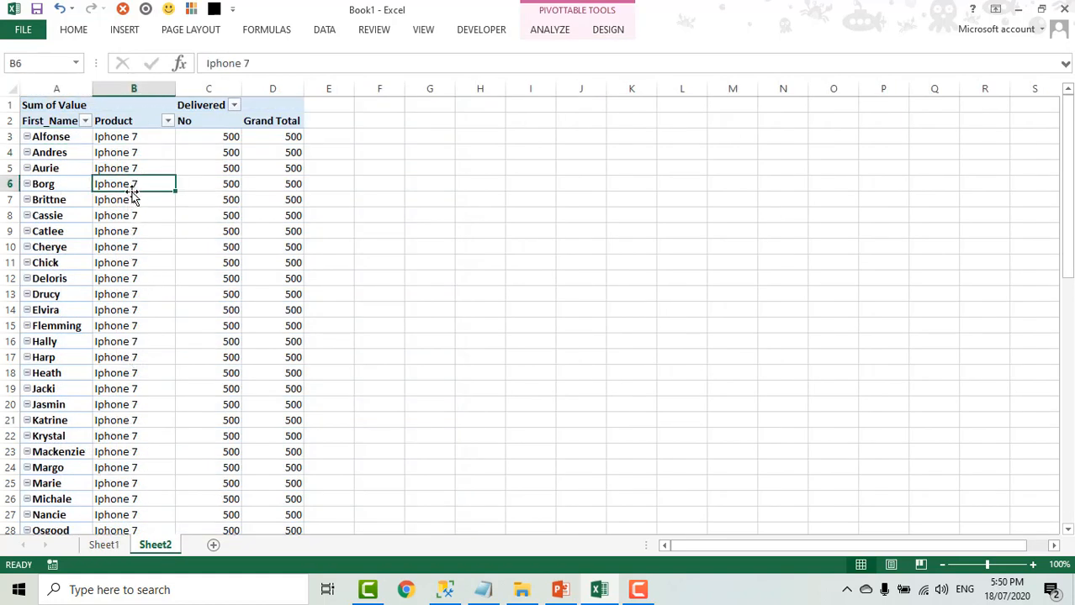
right_click(136, 186)
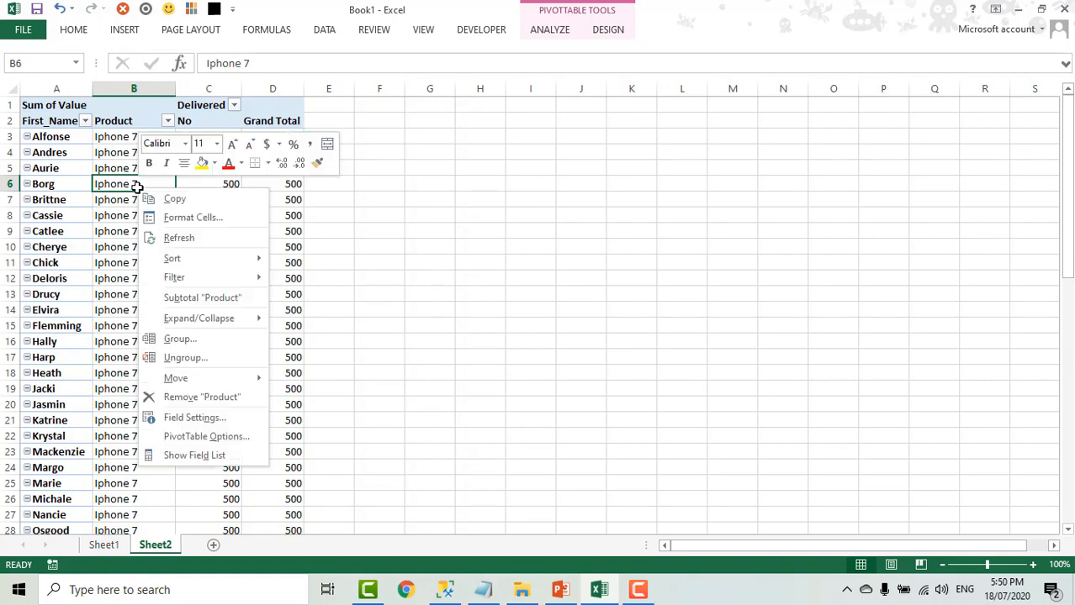
click(181, 238)
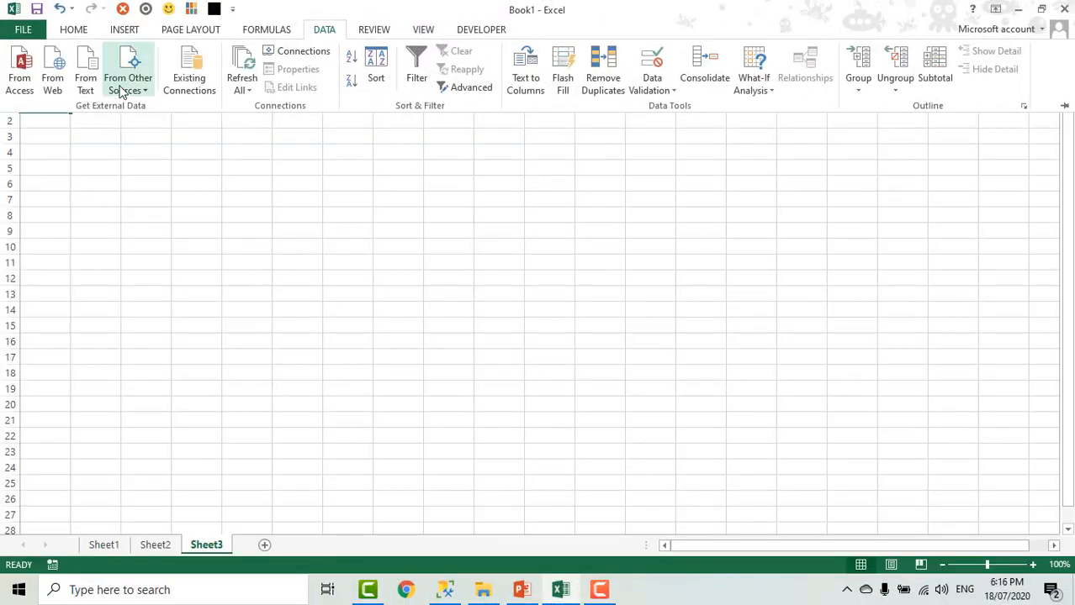
- Start a Microsoft Query import on Sheet3 and open the saved query Query from SQL Server Excel_Iphone_Not_Delivered
click(122, 84)
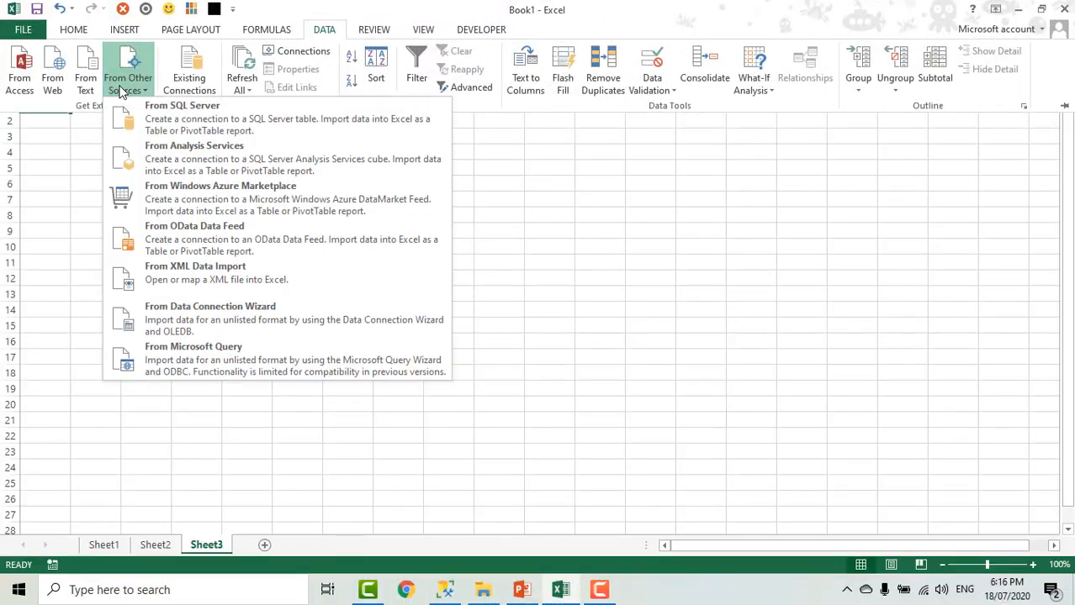
click(271, 359)
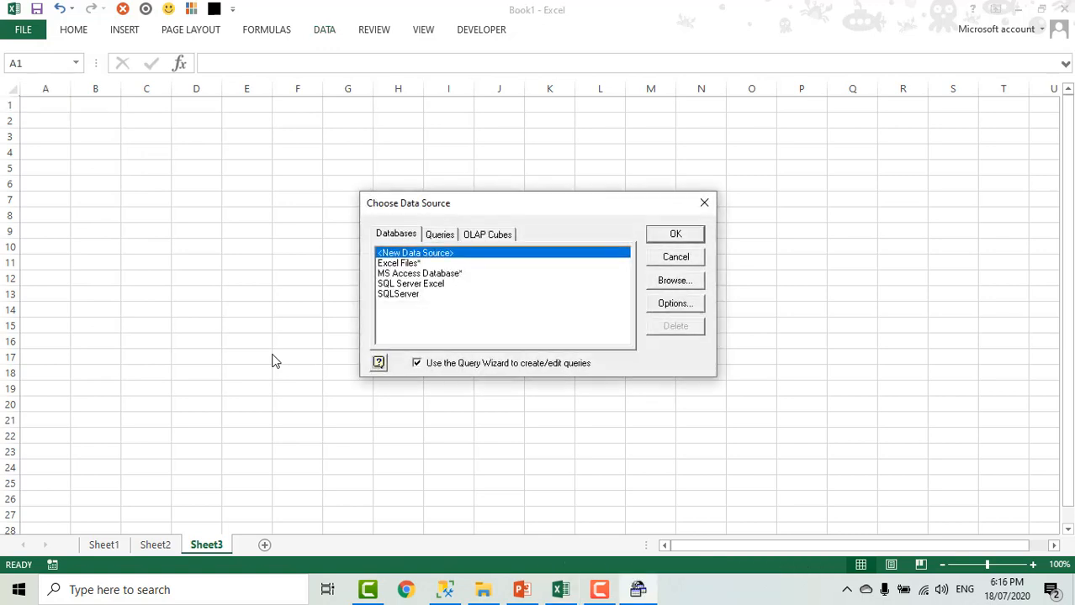
click(439, 235)
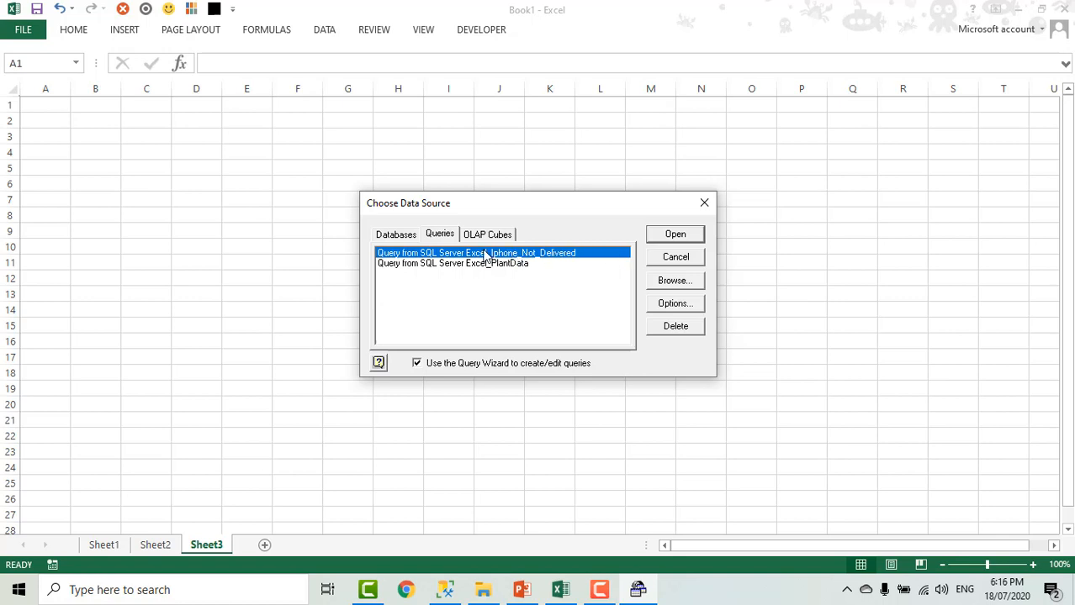
click(677, 237)
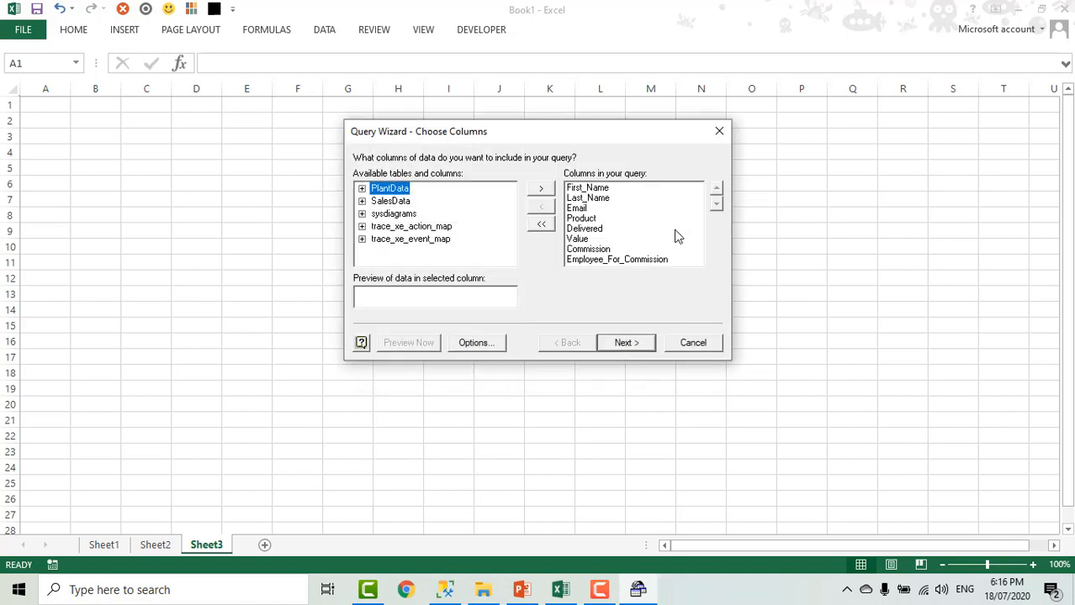
- Keep the query's columns and change the Delivered filter to equals Yes
click(624, 343)
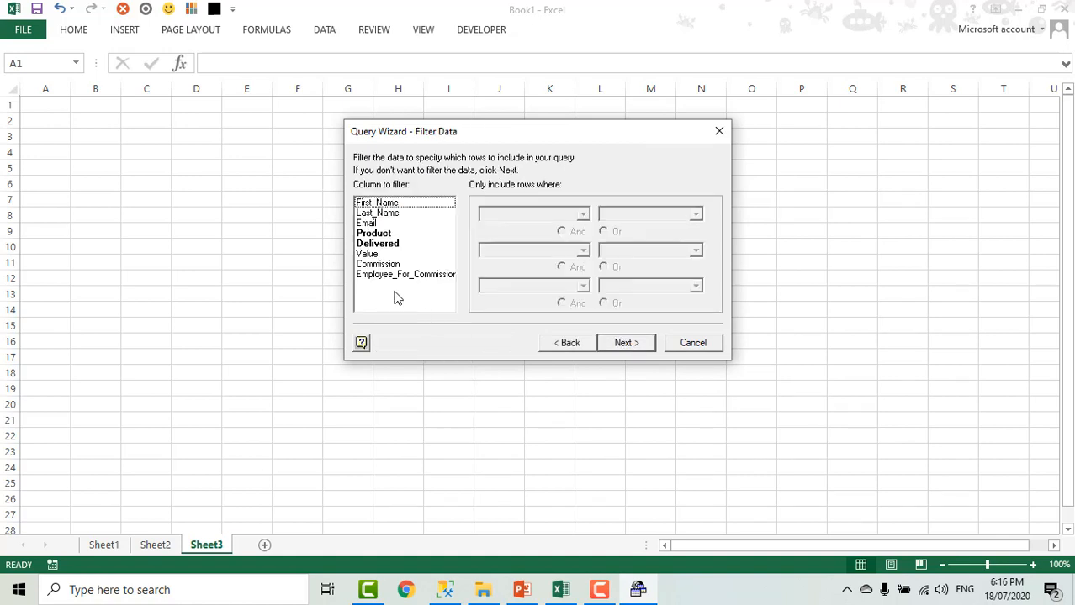
click(388, 245)
click(635, 213)
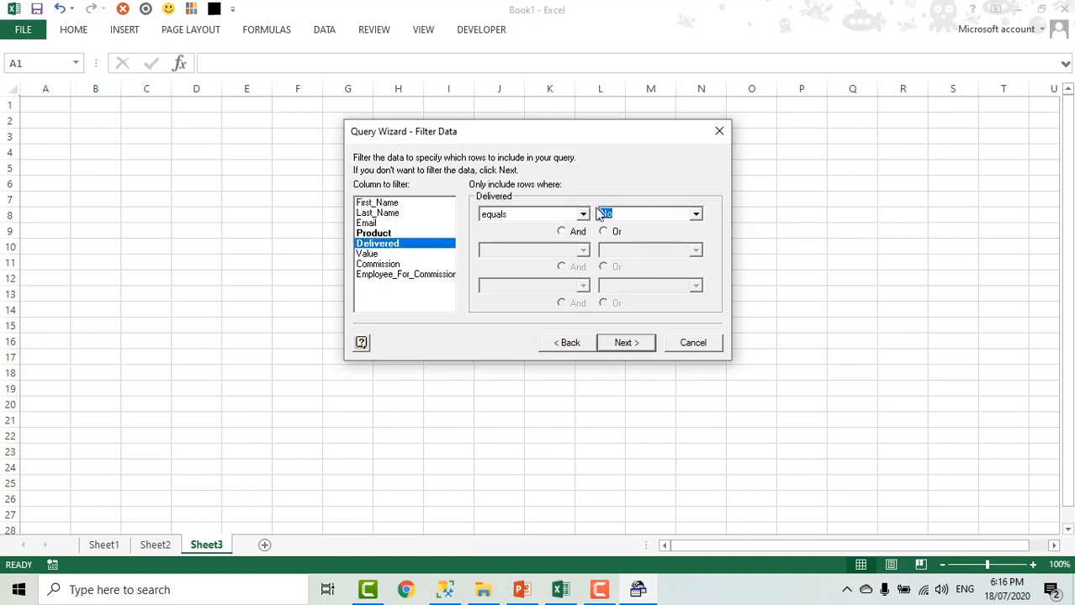
key(BackSpace)
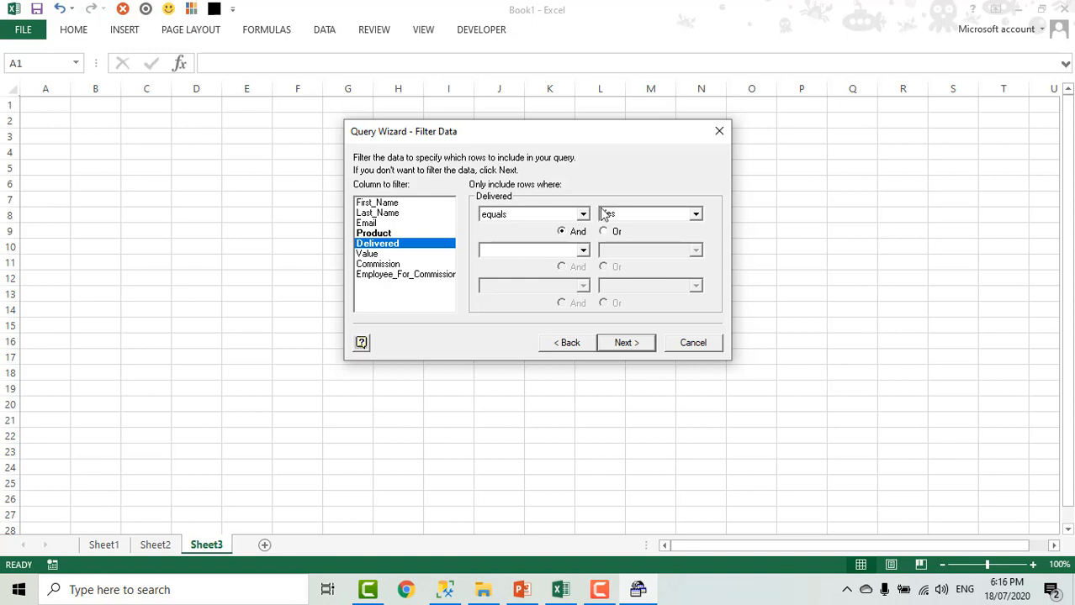
text(Yes)
click(627, 343)
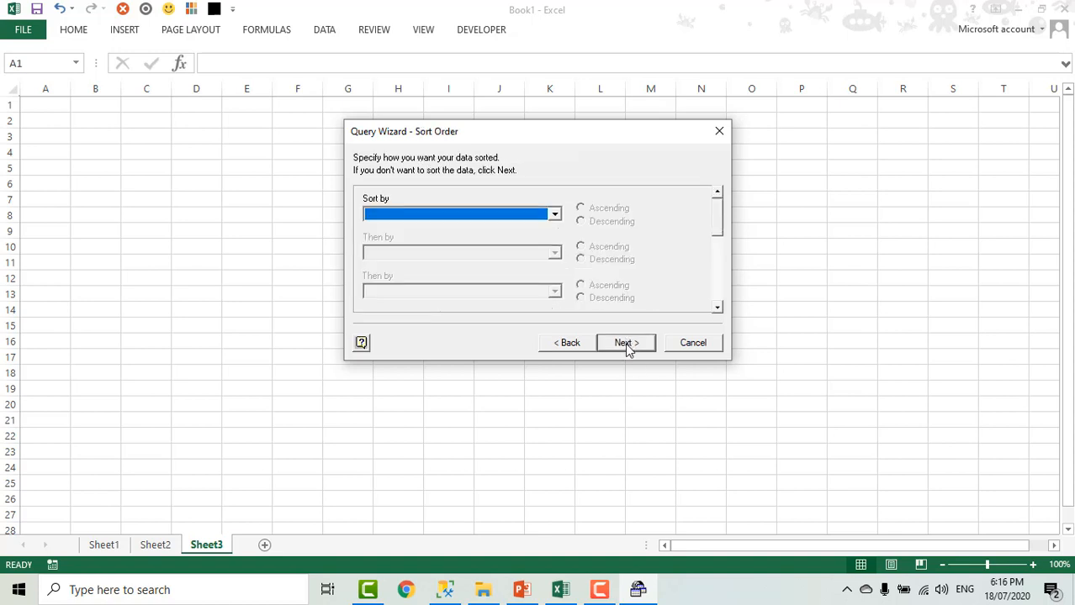
- Leave the query unsorted and return its data to Excel as a PivotChart at cell A1 of the existing Sheet3
click(624, 345)
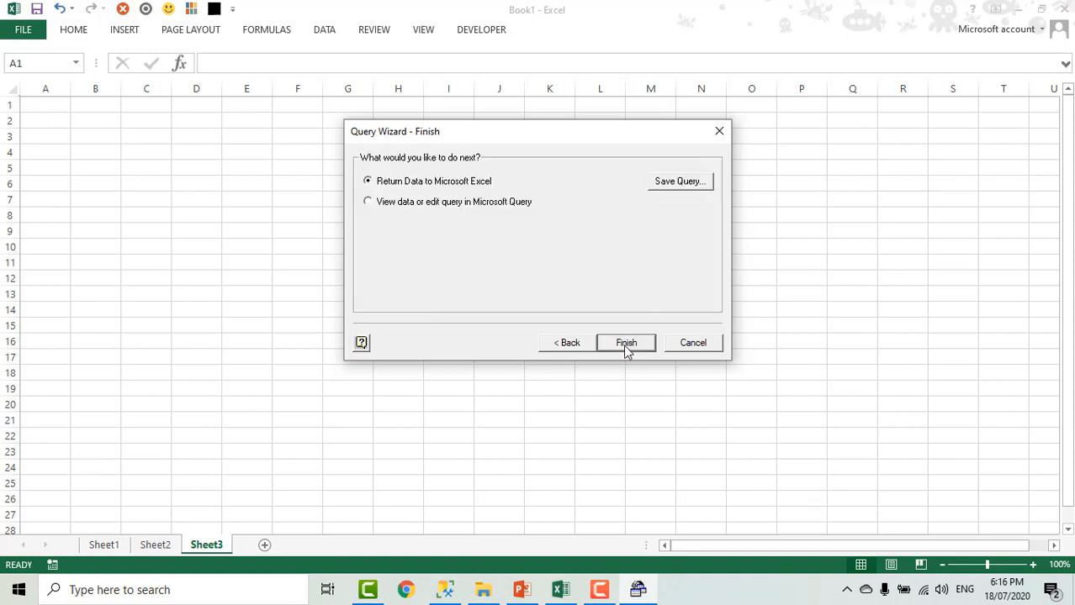
click(627, 345)
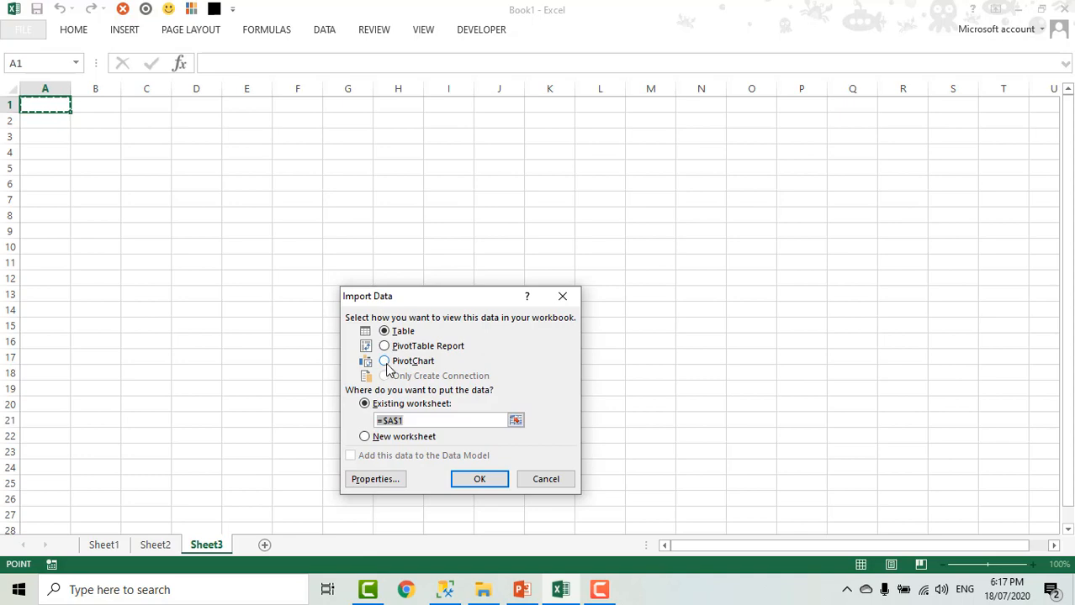
click(385, 362)
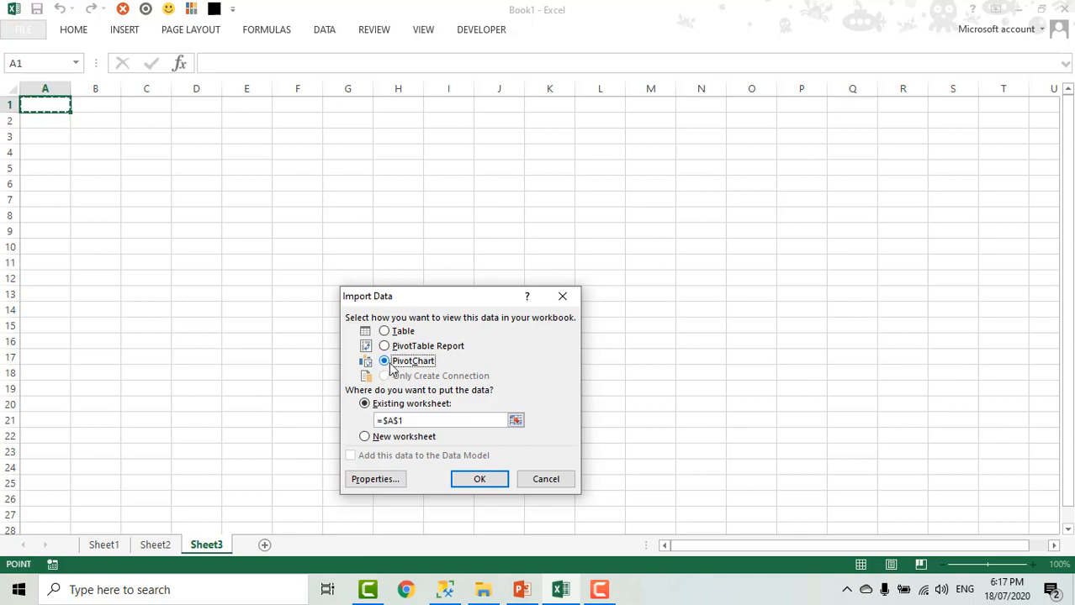
click(479, 480)
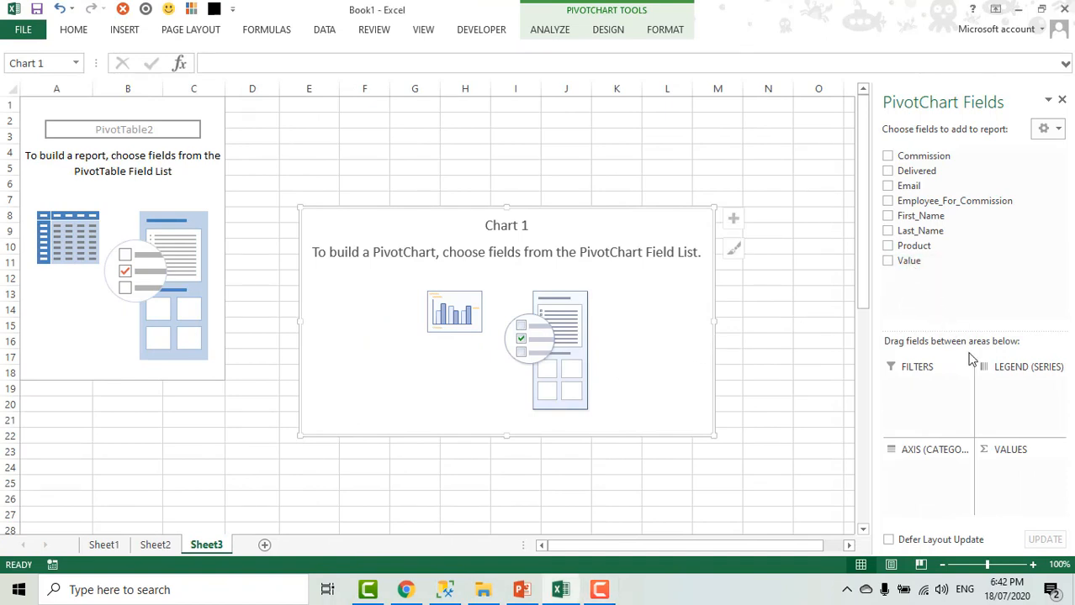
- Lay out the PivotChart with Value as values, First_Name as axis, Delivered as legend and Product as filter, and move it up beside the PivotTable
drag(906, 261, 1036, 469)
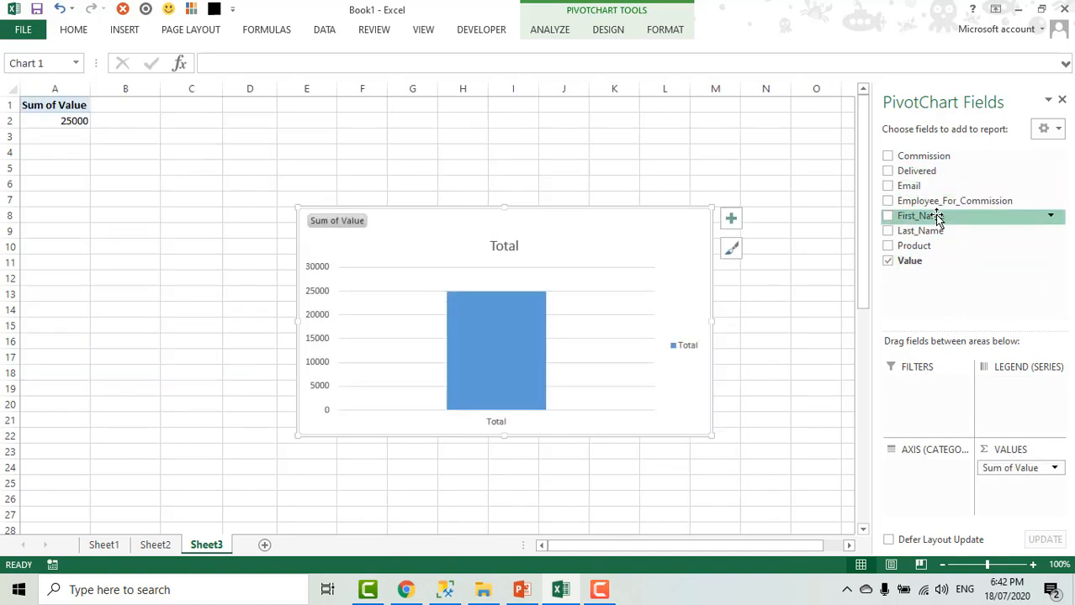
drag(938, 217, 937, 482)
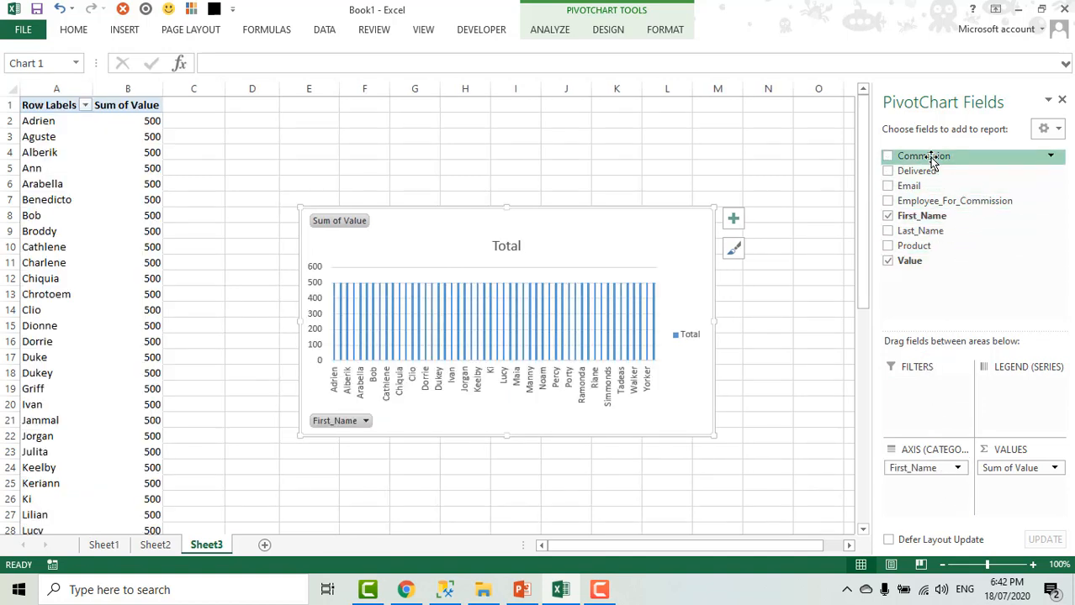
drag(927, 170, 1027, 410)
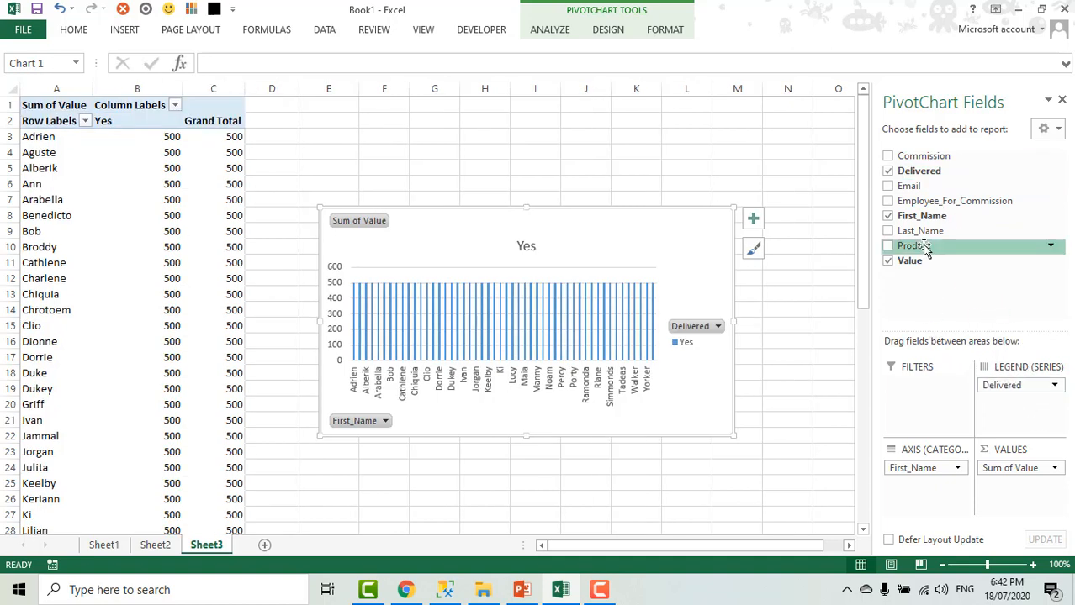
drag(925, 248, 931, 501)
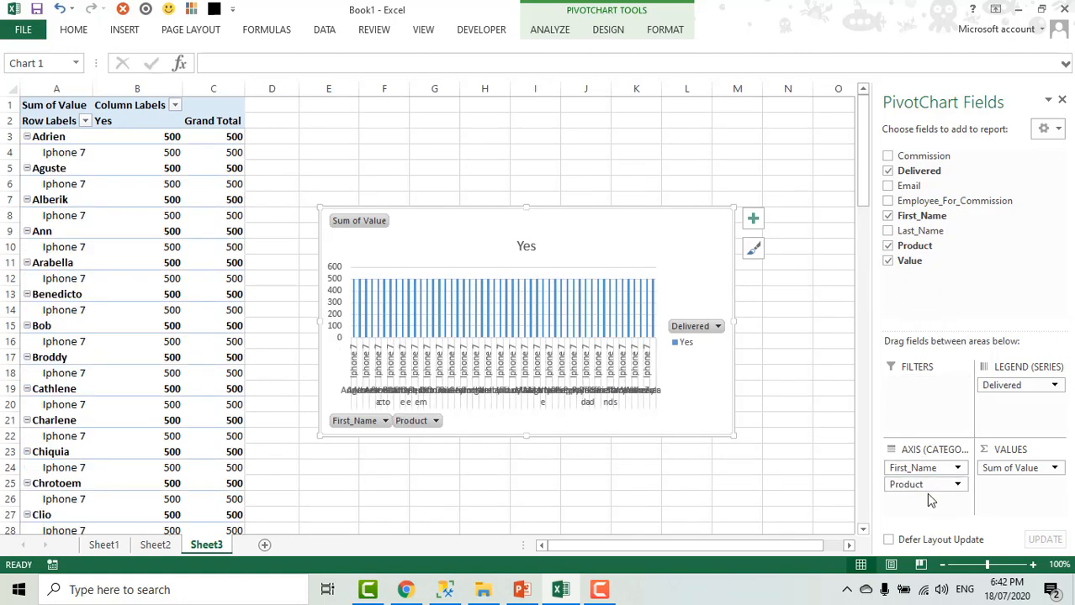
drag(925, 485, 929, 412)
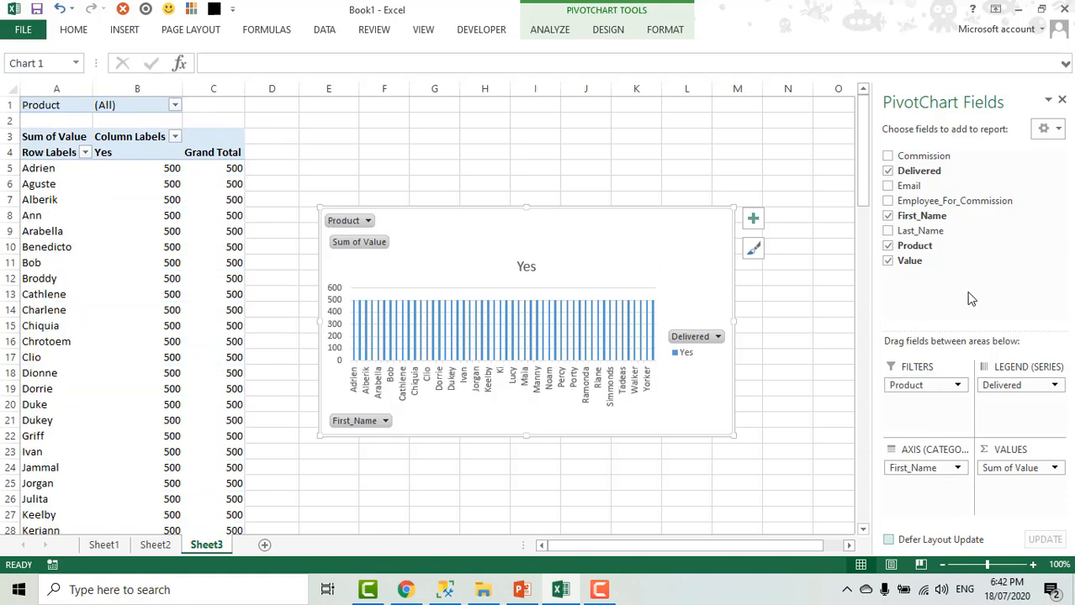
click(1061, 101)
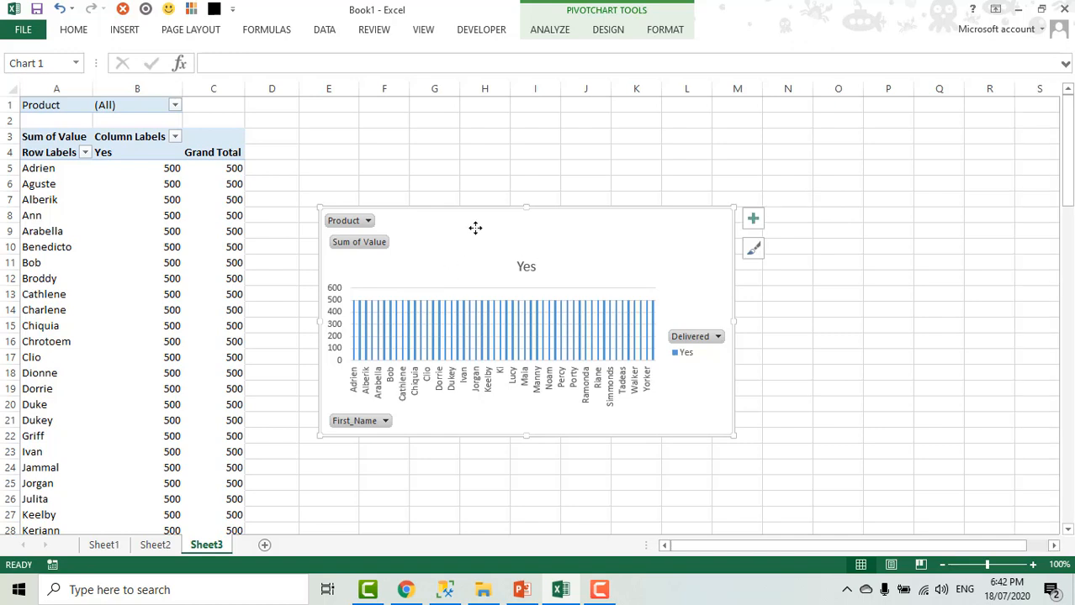
drag(475, 228, 414, 120)
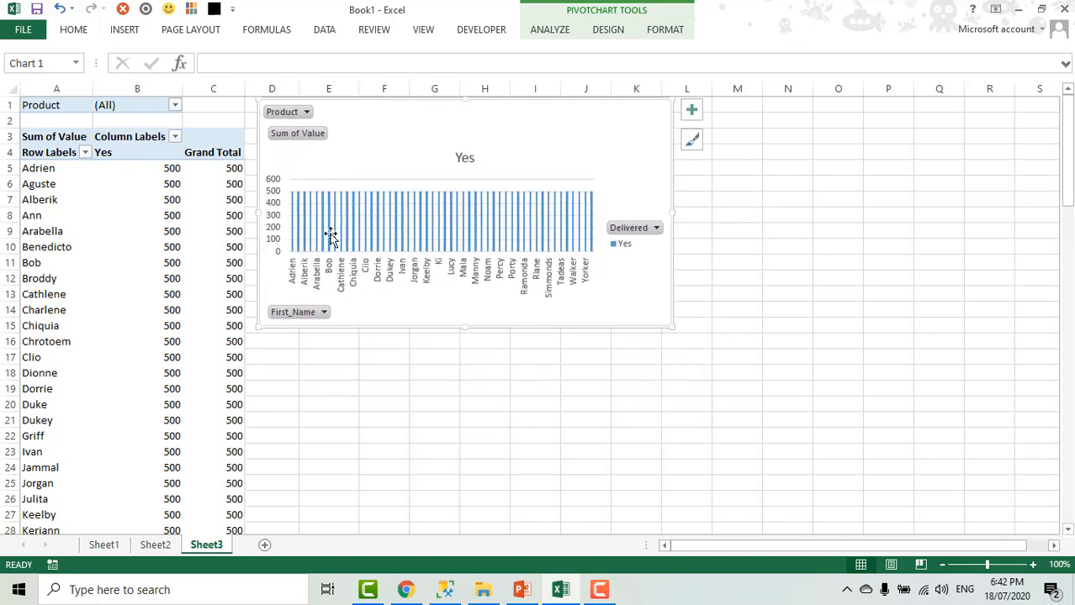
- Refresh the PivotTable behind the chart on Sheet3 from its data source
click(128, 167)
right_click(129, 168)
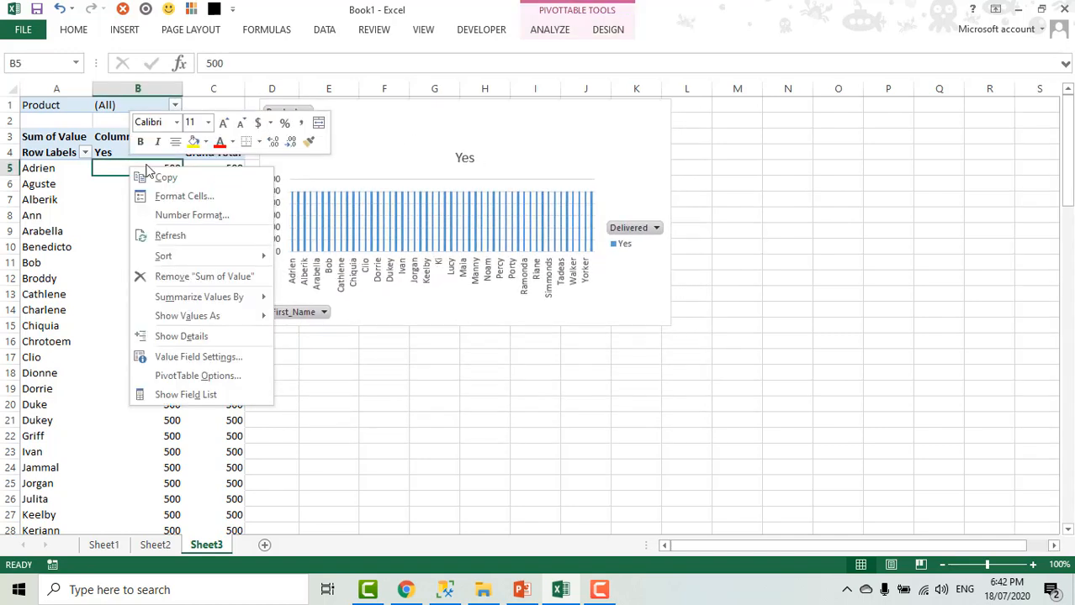
click(180, 242)
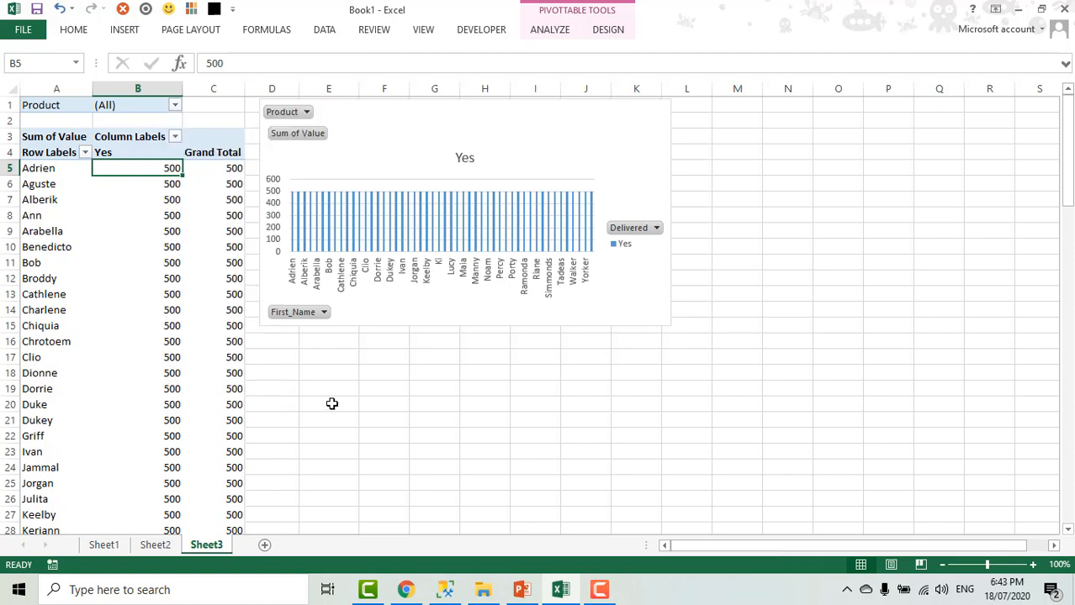
click(59, 119)
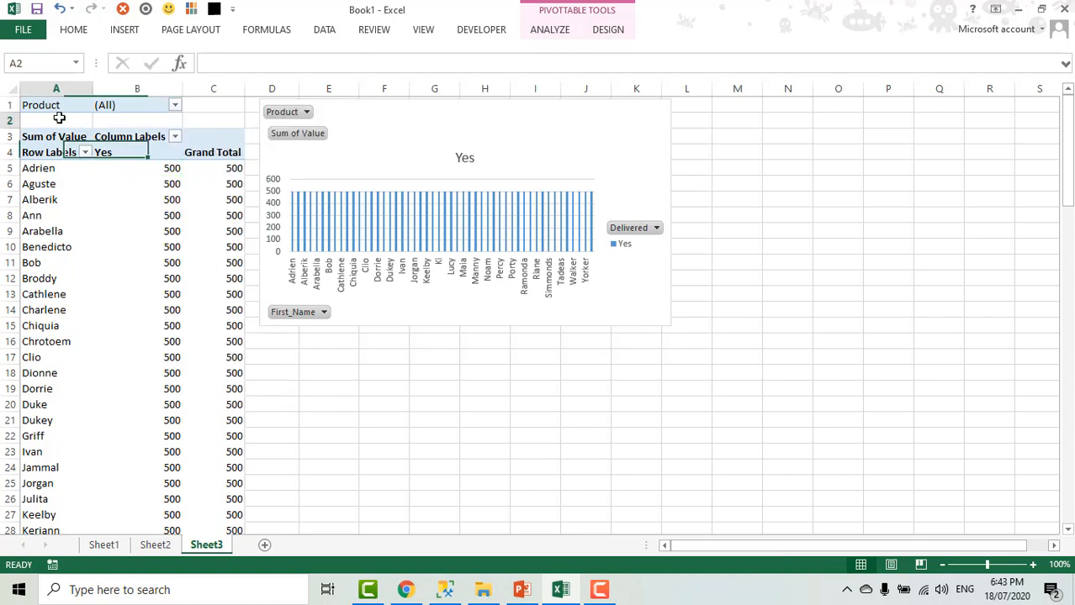